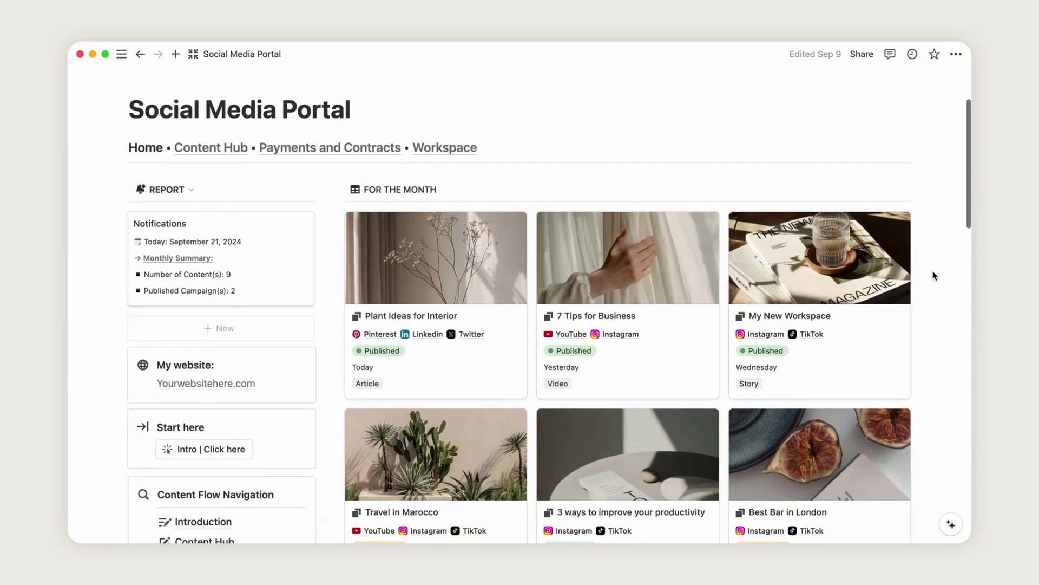
# Open the Introduction page from the Start here box and skim its profile, working hours and intake questions.
pyautogui.scroll(-10, 932, 276)
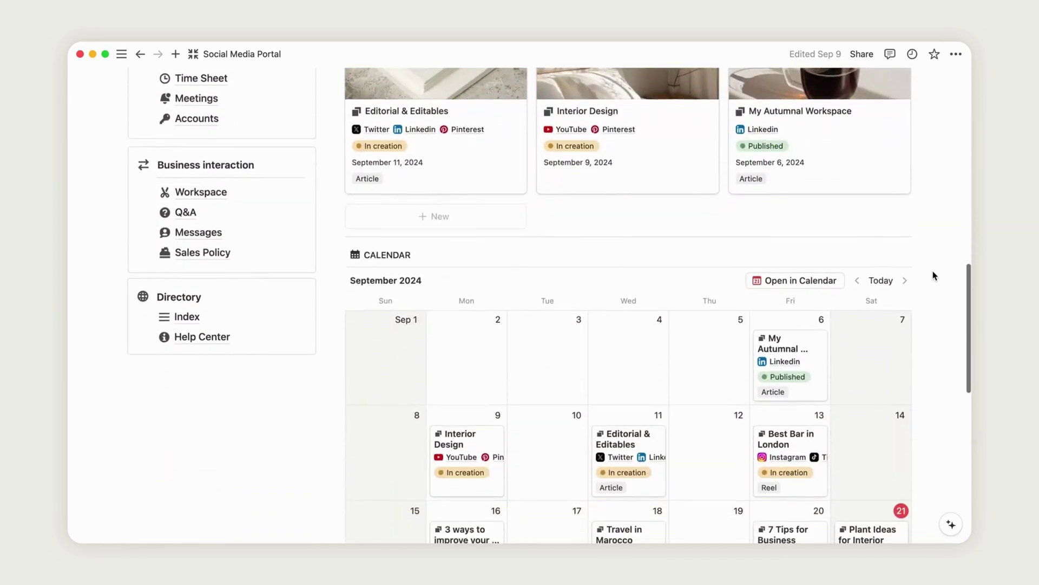
pyautogui.scroll(-7, 932, 275)
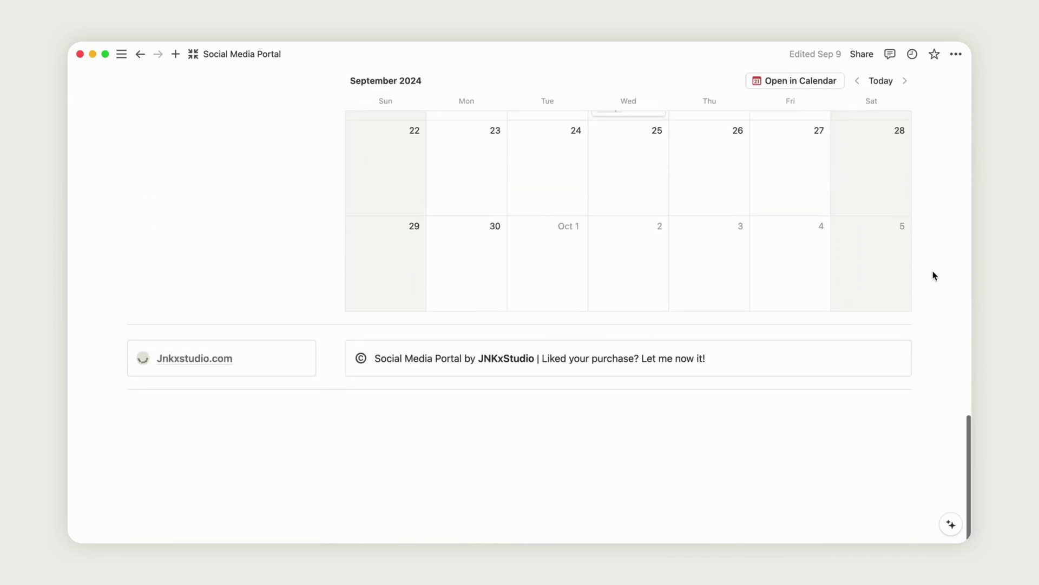
pyautogui.scroll(12, 932, 275)
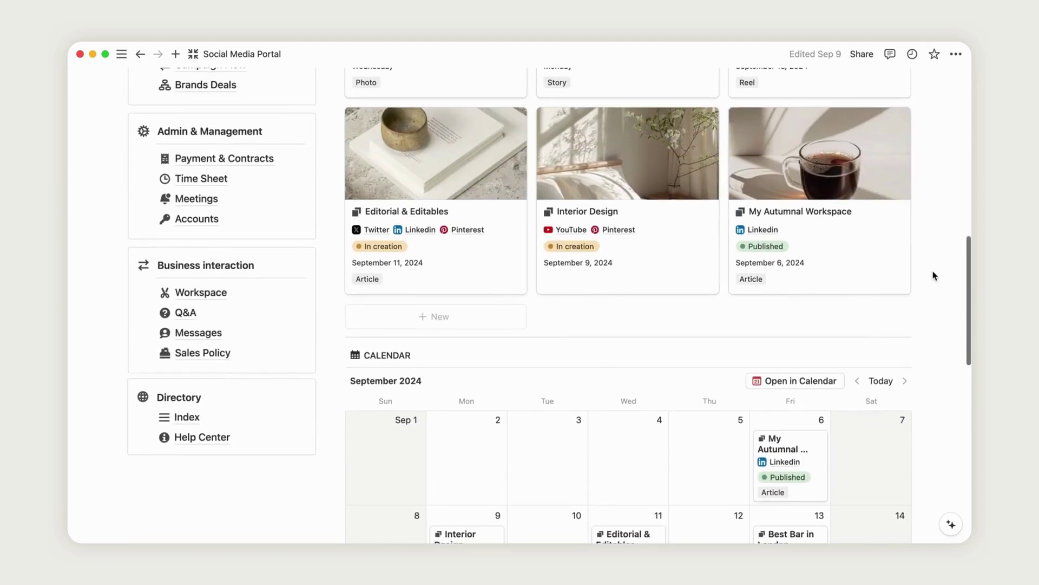
pyautogui.scroll(7, 932, 276)
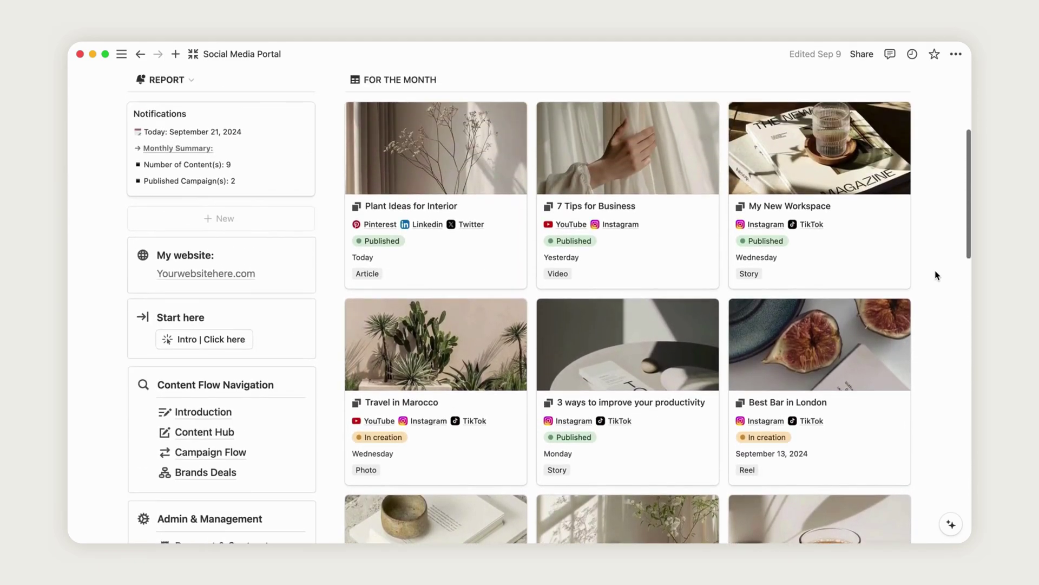
pyautogui.scroll(-1, 937, 275)
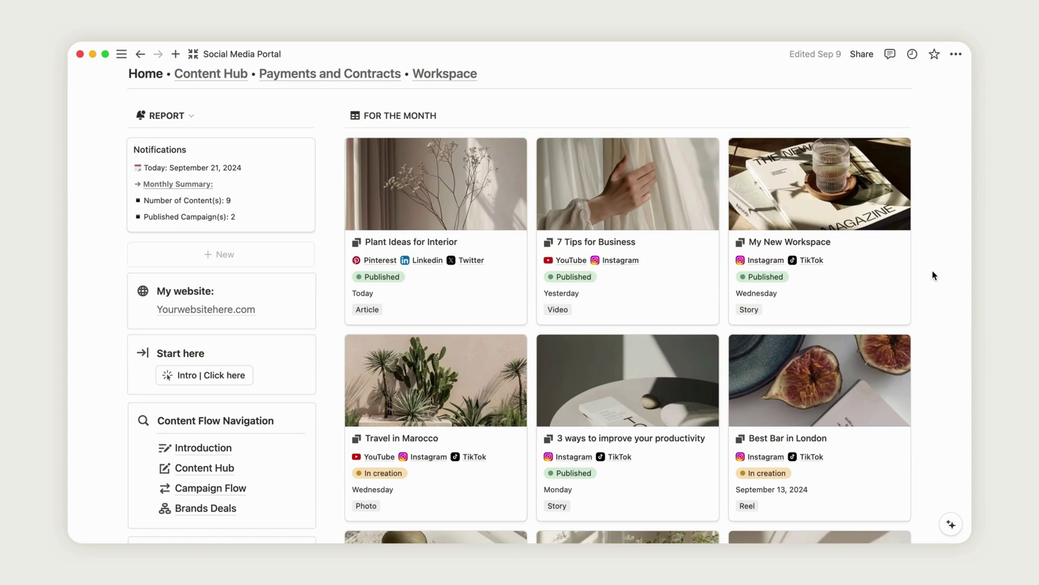
pyautogui.click(211, 376)
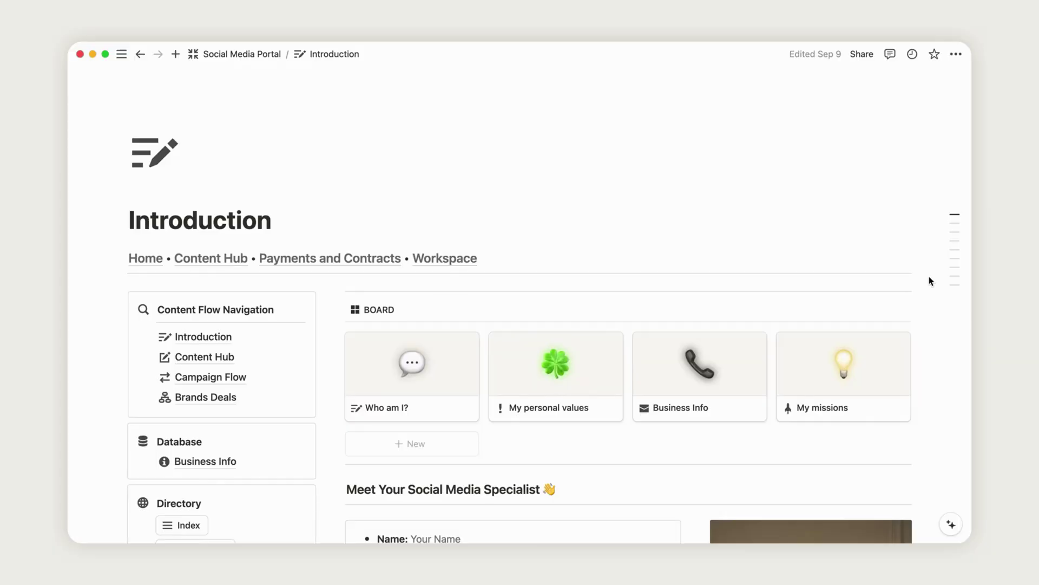
pyautogui.scroll(-15, 931, 281)
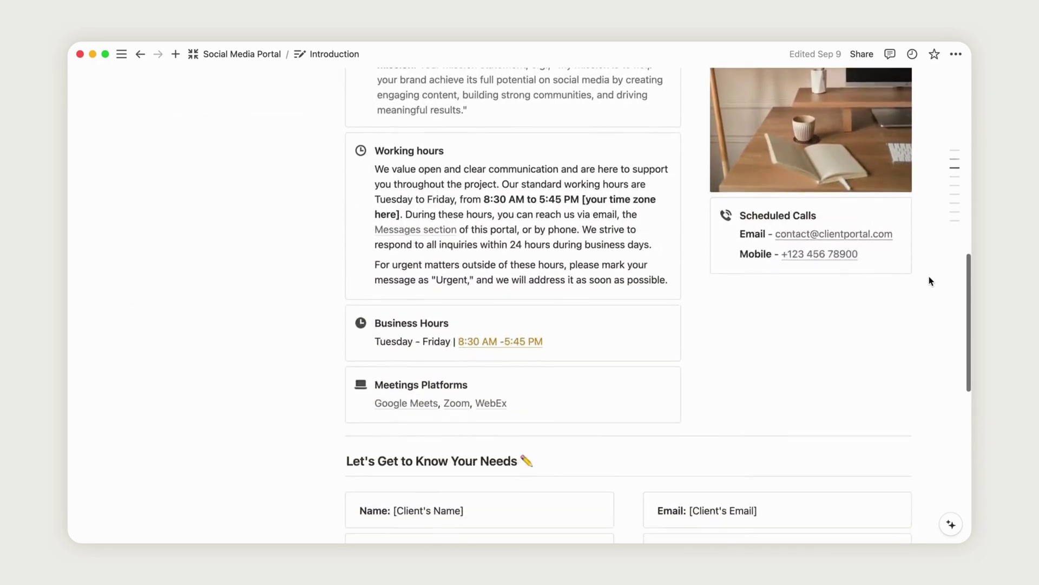
pyautogui.scroll(-8, 930, 281)
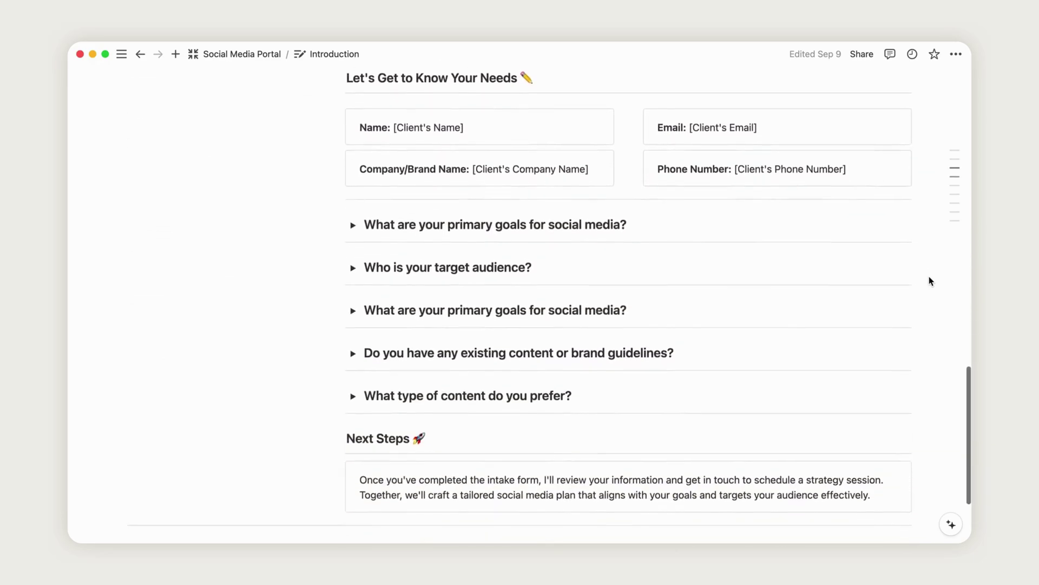
pyautogui.scroll(20, 930, 281)
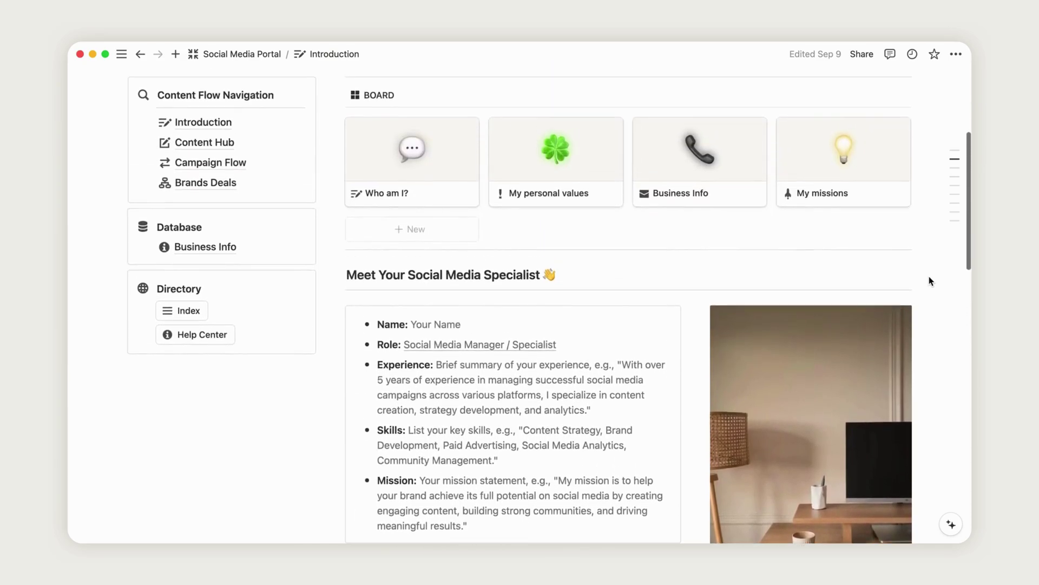
pyautogui.scroll(2, 930, 281)
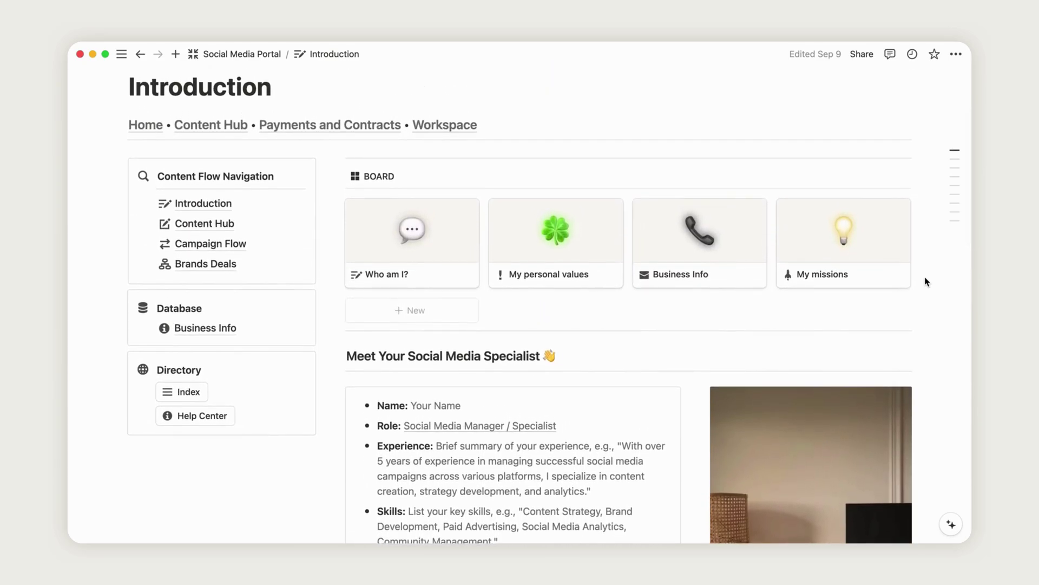
pyautogui.click(434, 256)
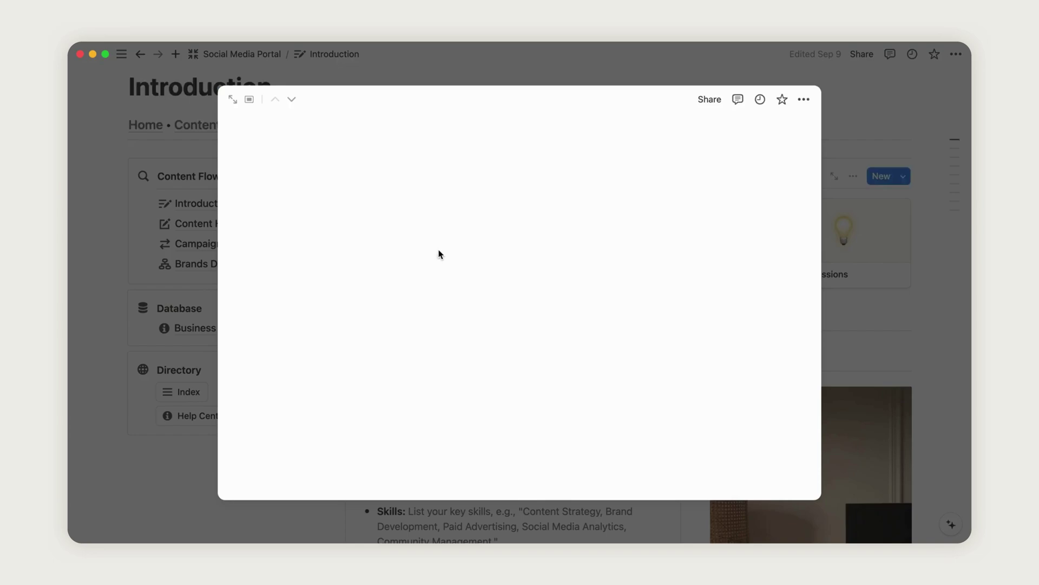
pyautogui.scroll(-2, 438, 249)
pyautogui.scroll(-3, 439, 249)
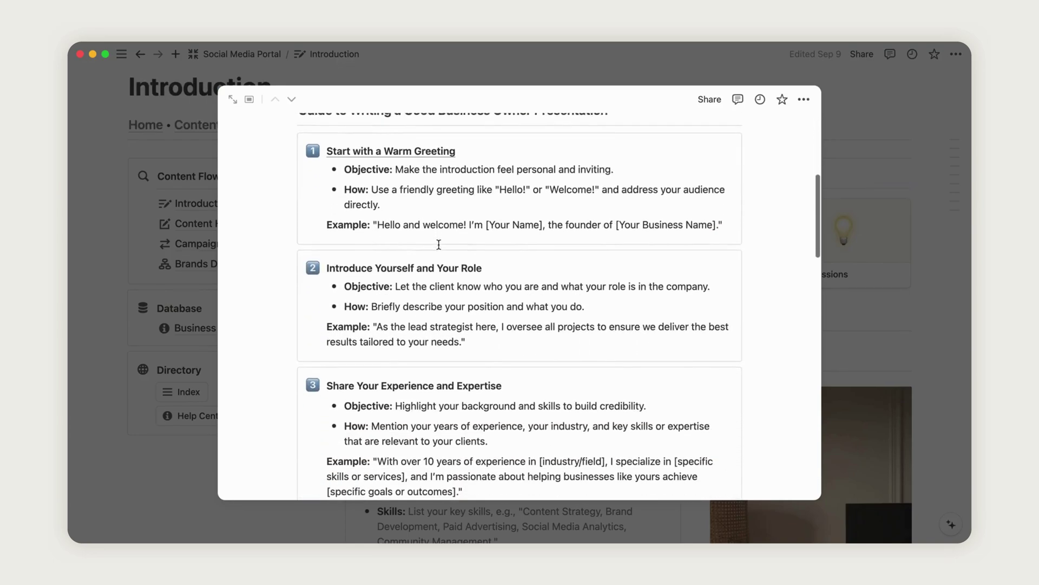
pyautogui.scroll(5, 440, 246)
pyautogui.click(187, 275)
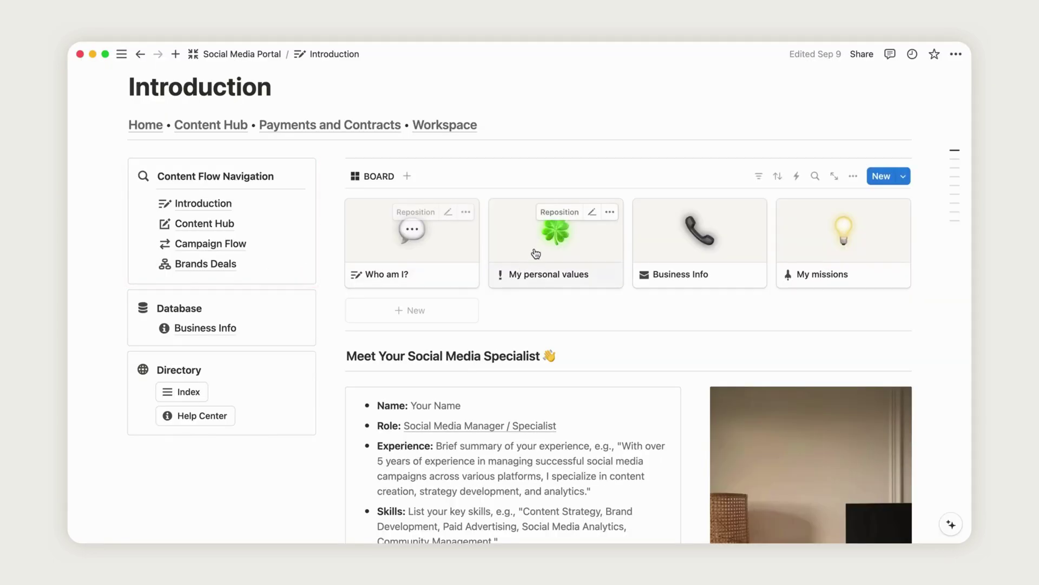
pyautogui.click(540, 249)
pyautogui.scroll(-4, 571, 355)
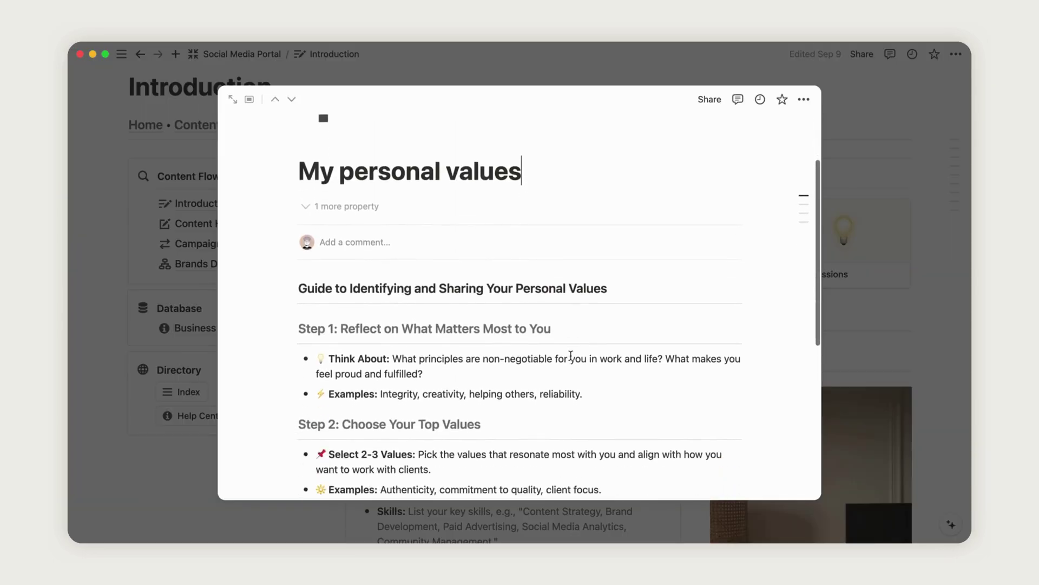
pyautogui.scroll(4, 571, 355)
pyautogui.click(884, 324)
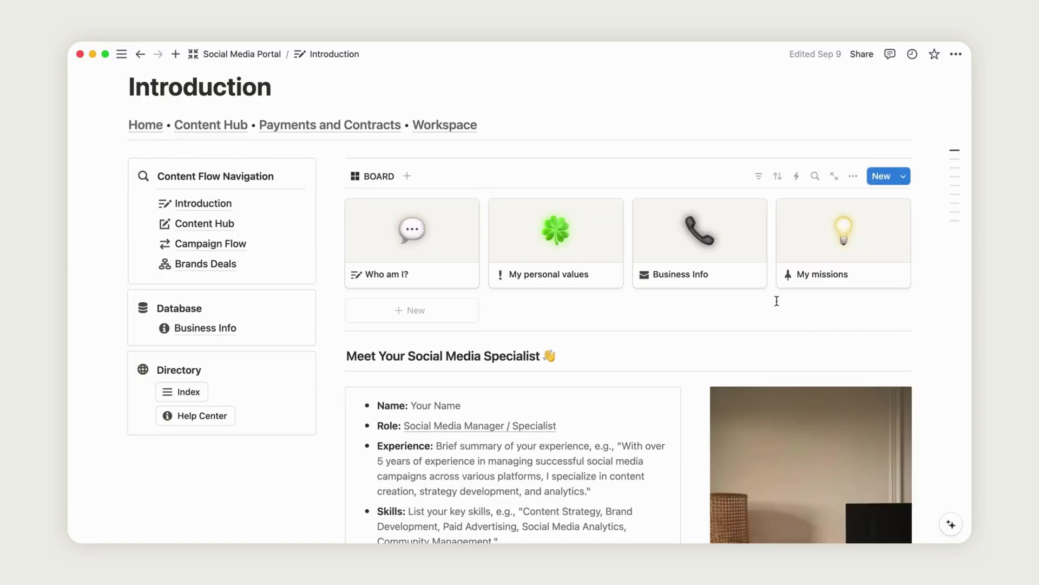
pyautogui.click(723, 248)
pyautogui.scroll(2, 723, 246)
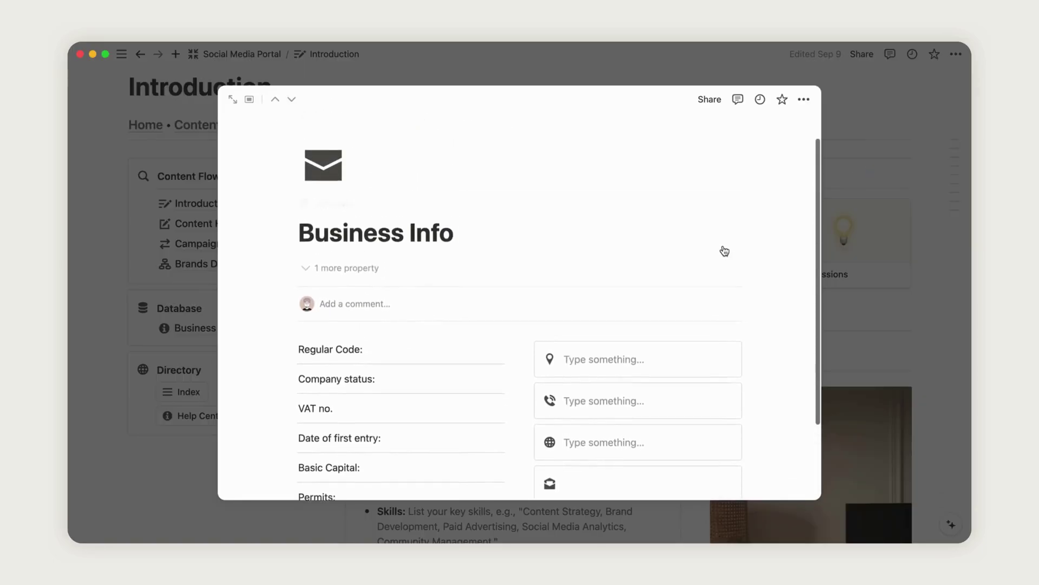
pyautogui.click(894, 314)
pyautogui.click(842, 272)
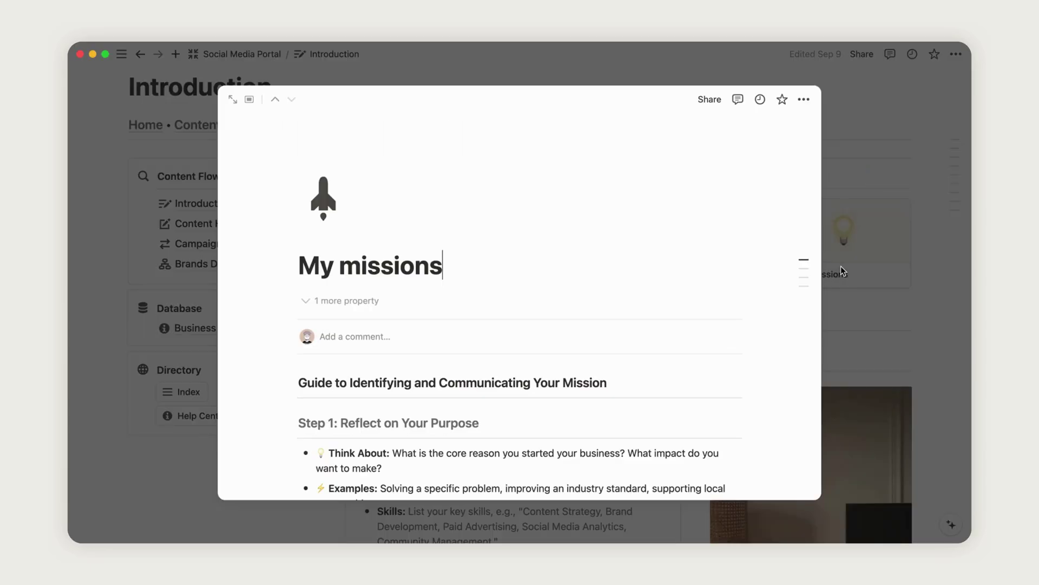
pyautogui.moveTo(800, 271)
pyautogui.click(886, 100)
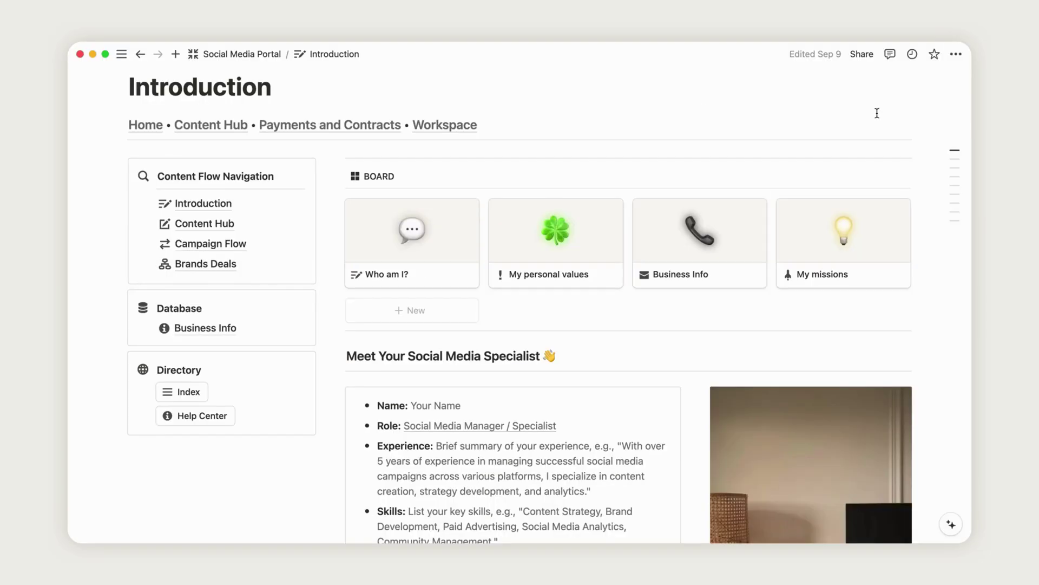
pyautogui.scroll(-10, 927, 352)
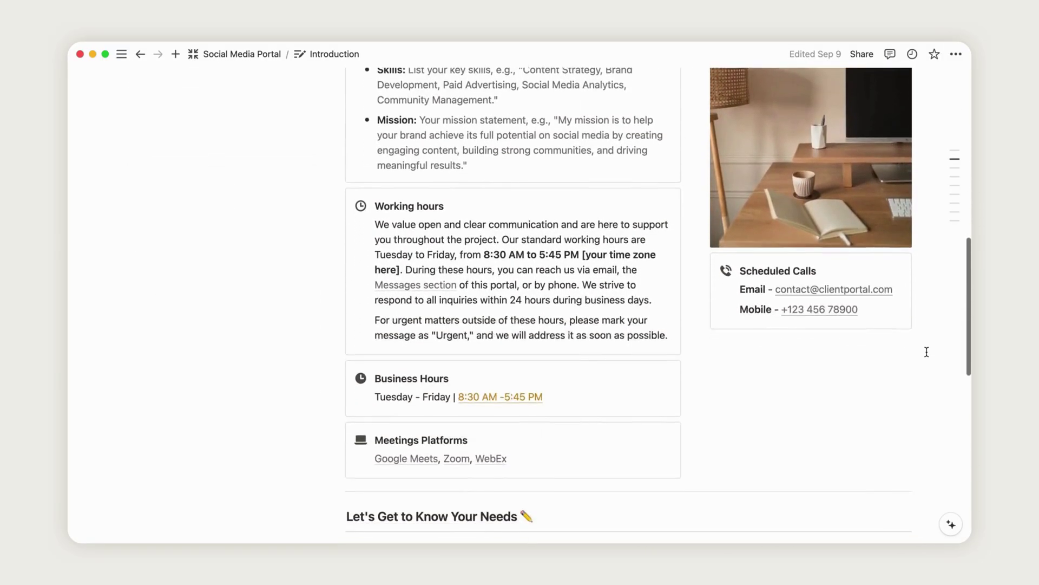
pyautogui.scroll(-1, 927, 352)
pyautogui.scroll(1, 927, 352)
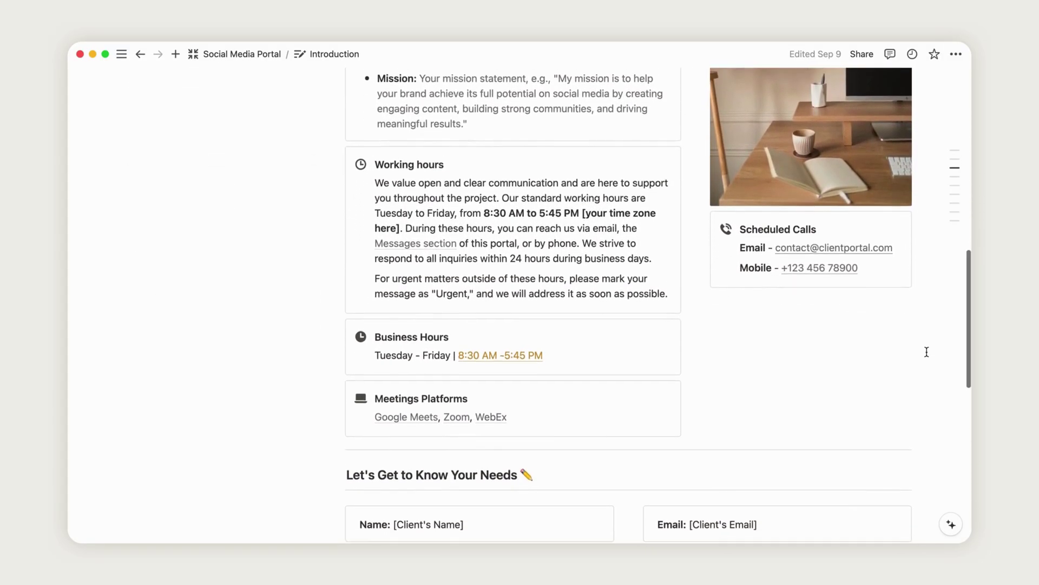
pyautogui.scroll(-5, 941, 362)
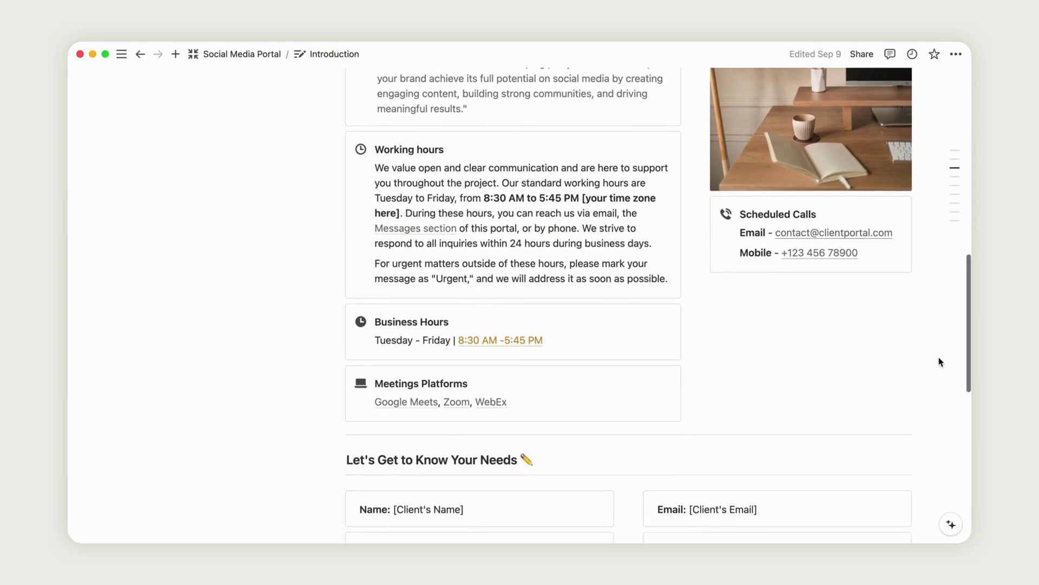
pyautogui.scroll(-4, 941, 361)
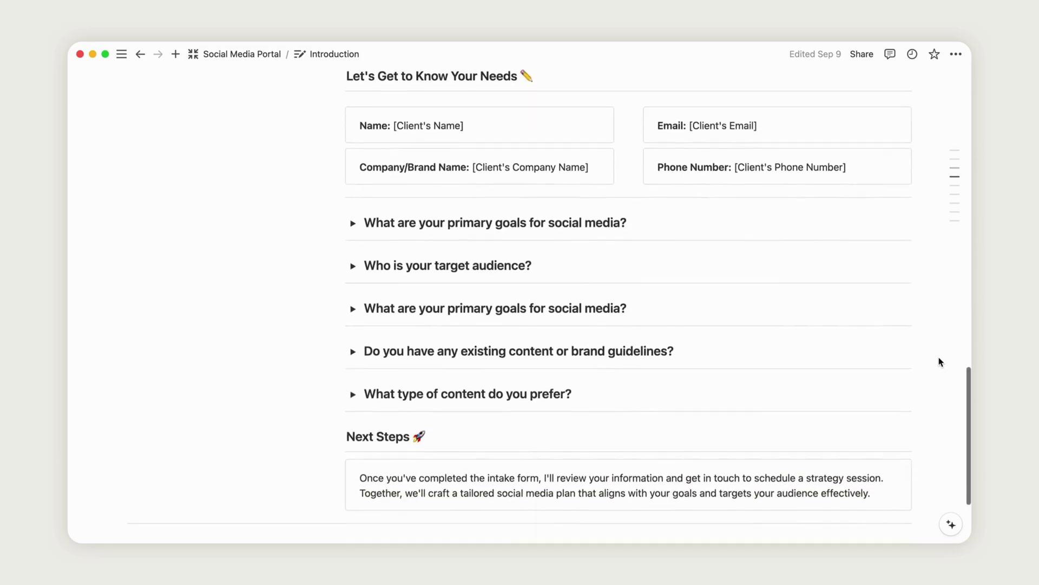
pyautogui.click(358, 179)
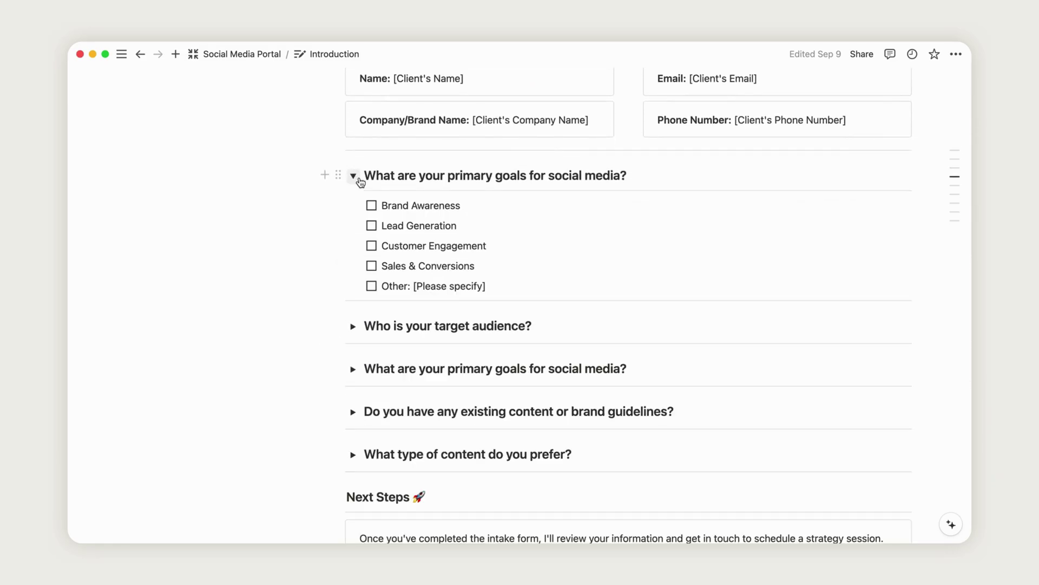
pyautogui.click(358, 180)
pyautogui.click(353, 217)
pyautogui.click(353, 217)
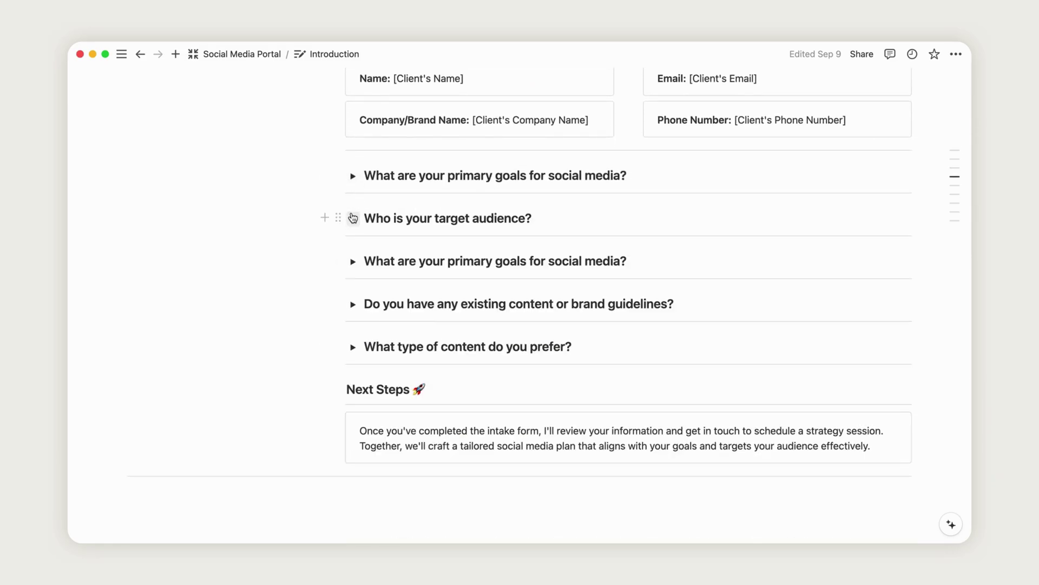
pyautogui.moveTo(955, 216)
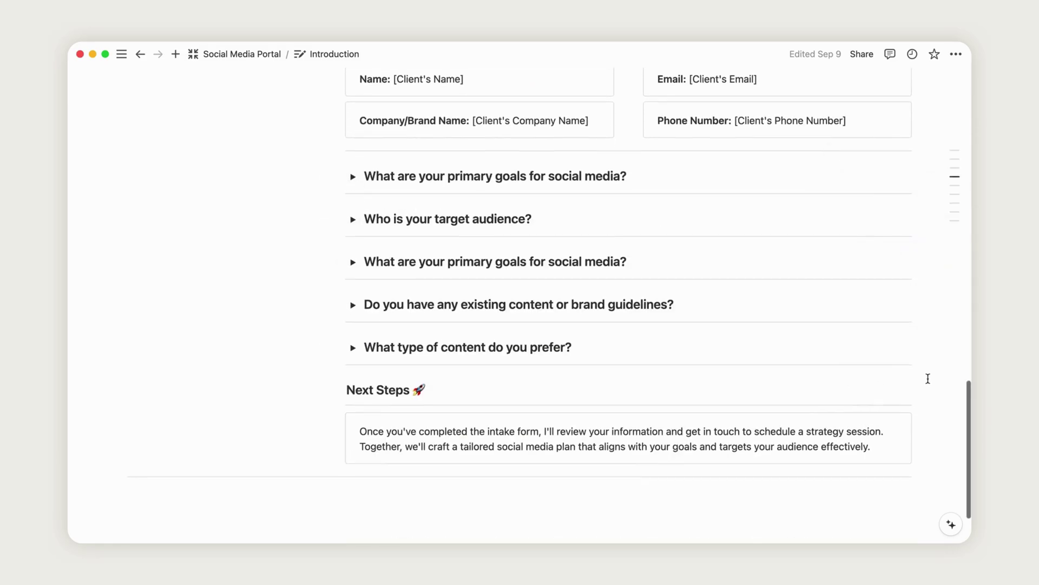
pyautogui.scroll(7, 948, 521)
pyautogui.scroll(15, 928, 379)
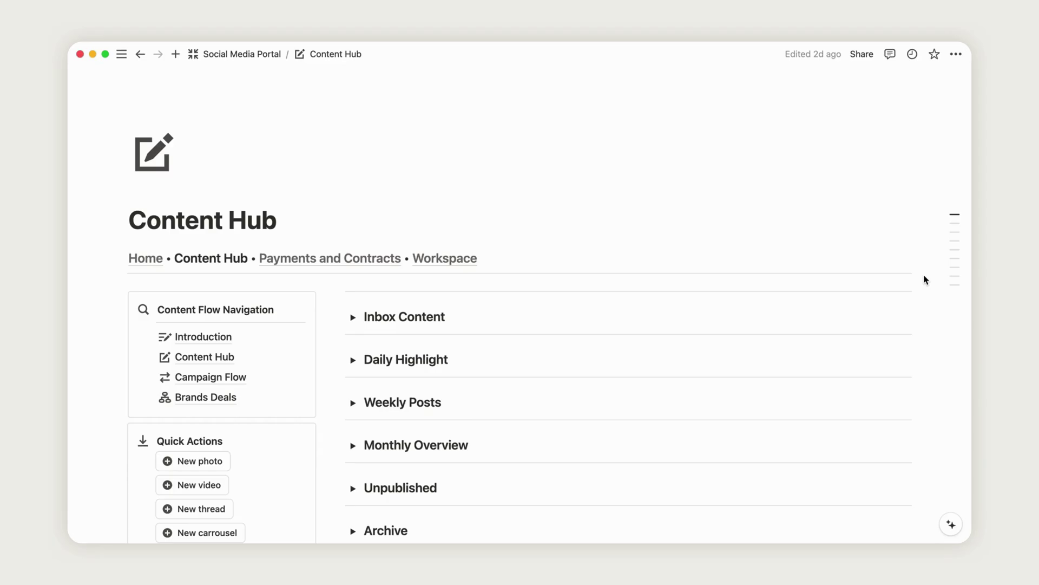
# Expand the Inbox Content table and the Daily Highlight section showing Plant Ideas for Interior.
pyautogui.scroll(-15, 926, 280)
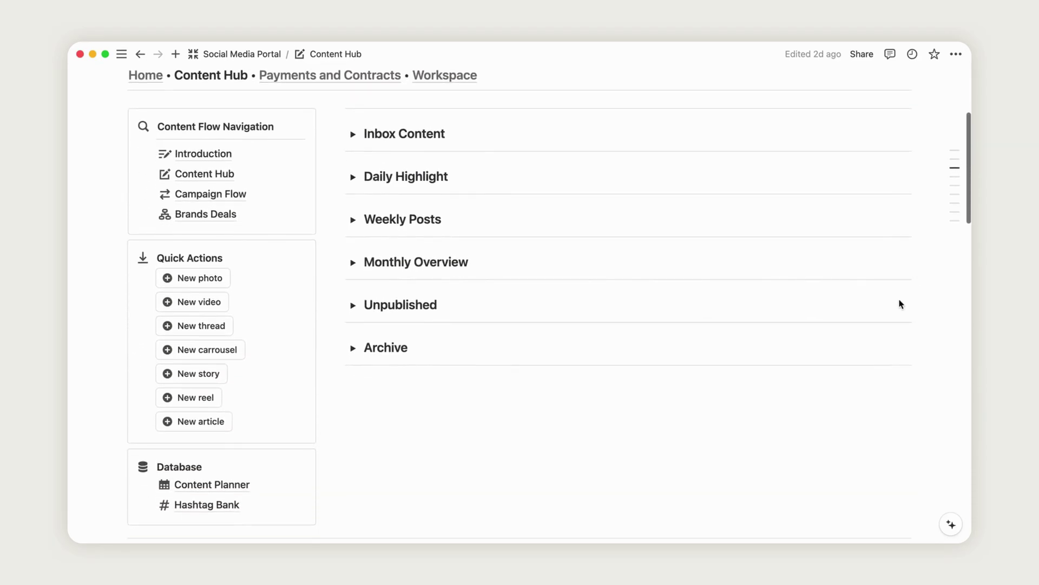
pyautogui.scroll(-15, 900, 300)
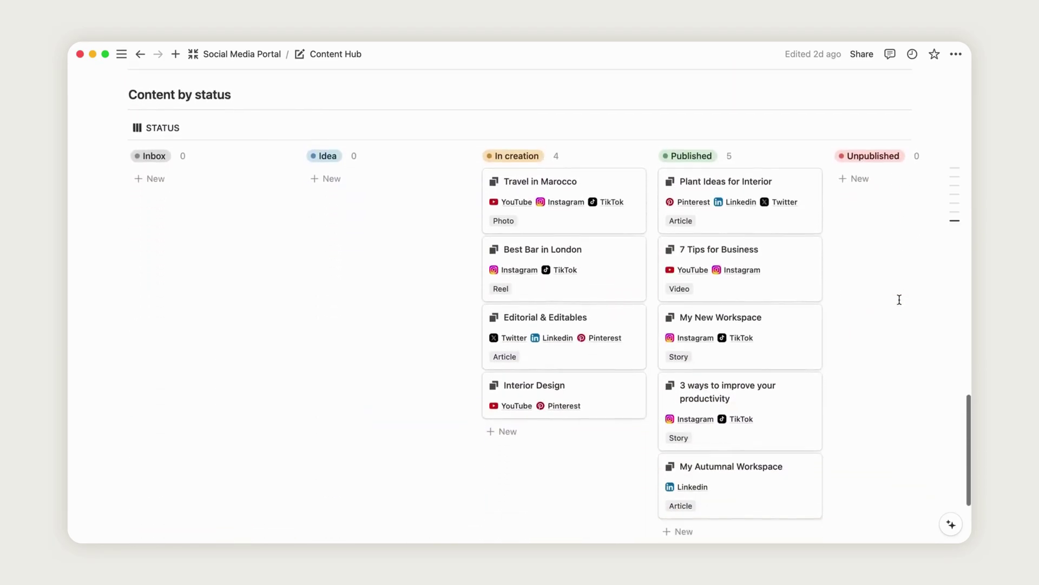
pyautogui.scroll(15, 899, 299)
pyautogui.scroll(-5, 898, 302)
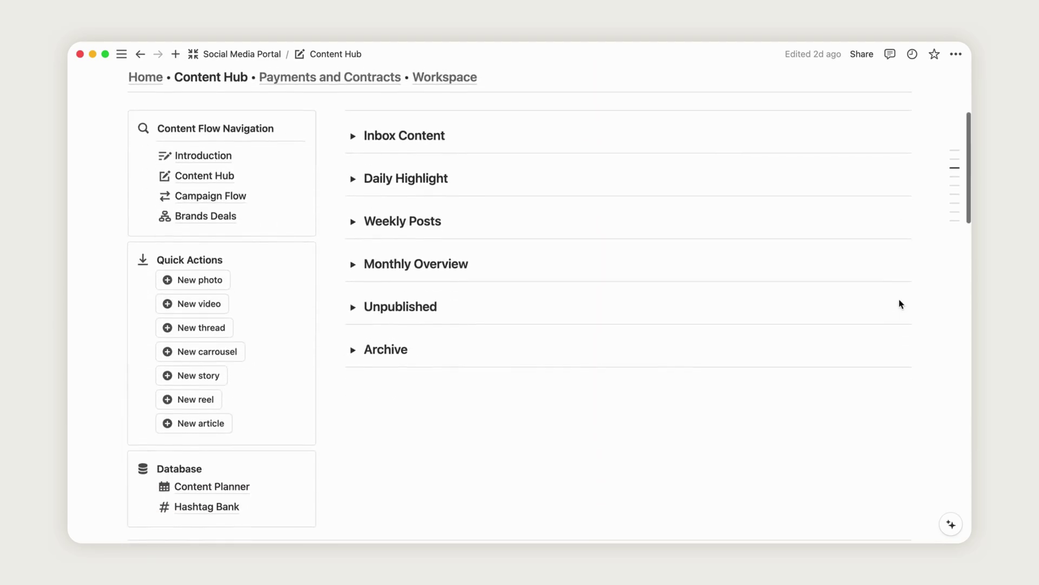
pyautogui.scroll(-1, 901, 304)
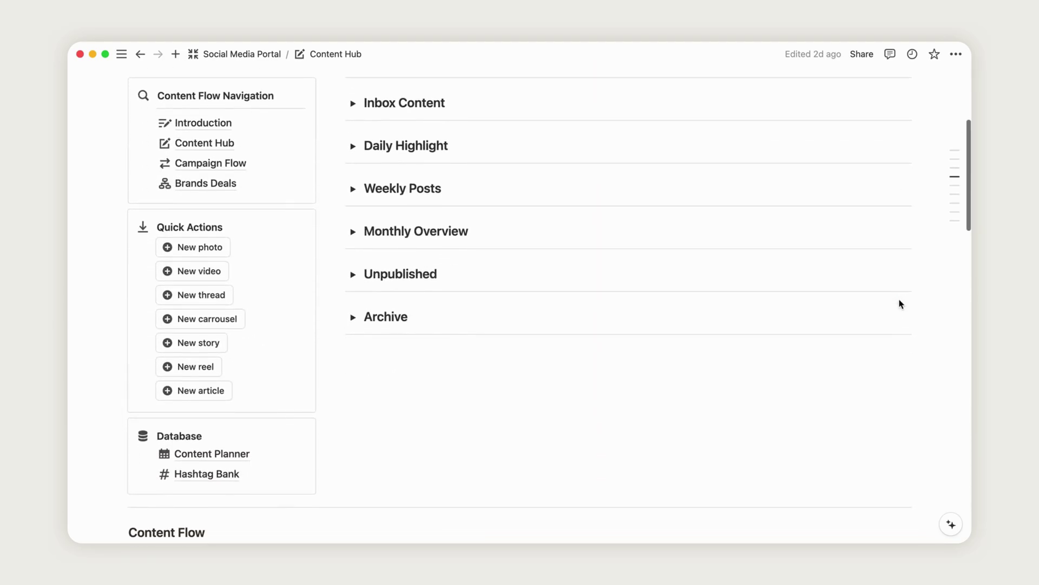
pyautogui.click(354, 103)
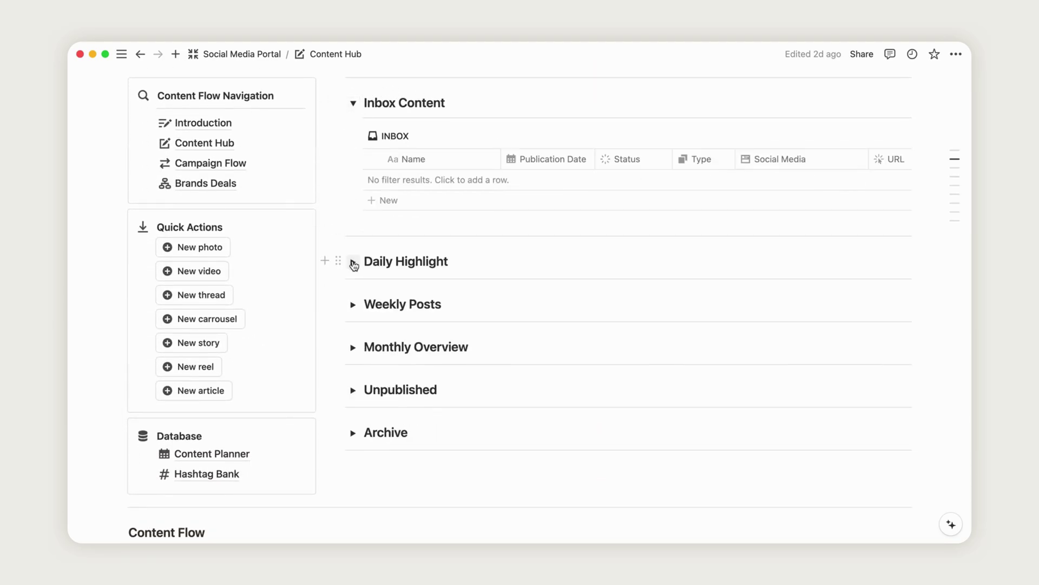
pyautogui.click(353, 263)
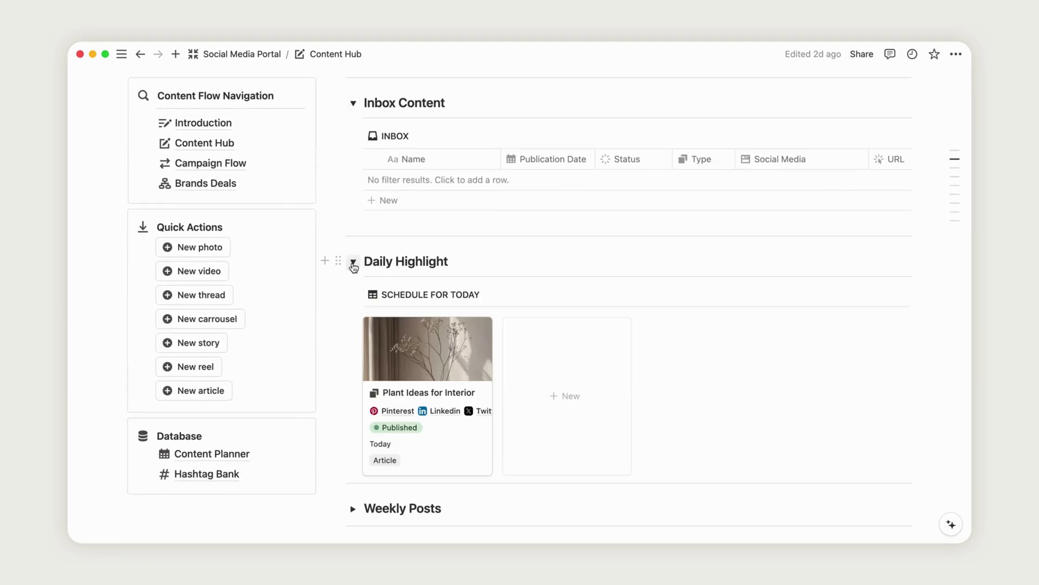
# Create a new photo post in the Inbox and embed a linked image as its Visual.
pyautogui.click(198, 248)
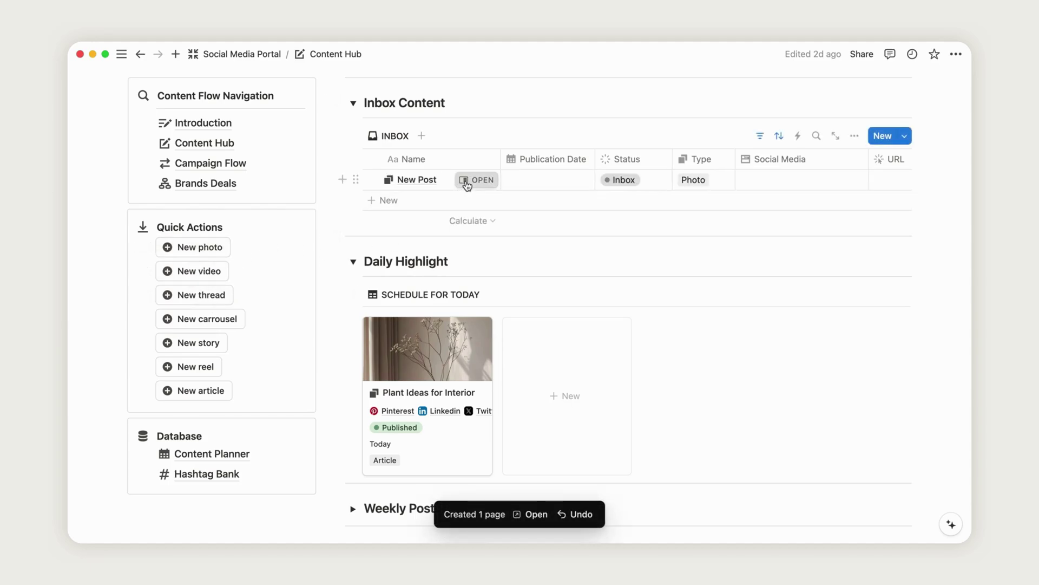
pyautogui.click(467, 184)
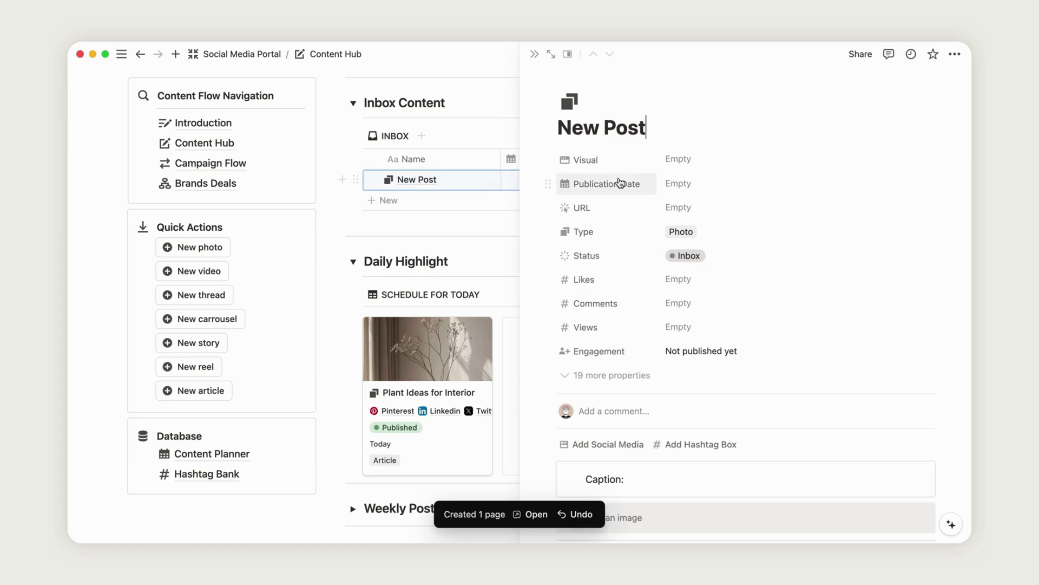
pyautogui.scroll(-3, 691, 353)
pyautogui.scroll(3, 691, 352)
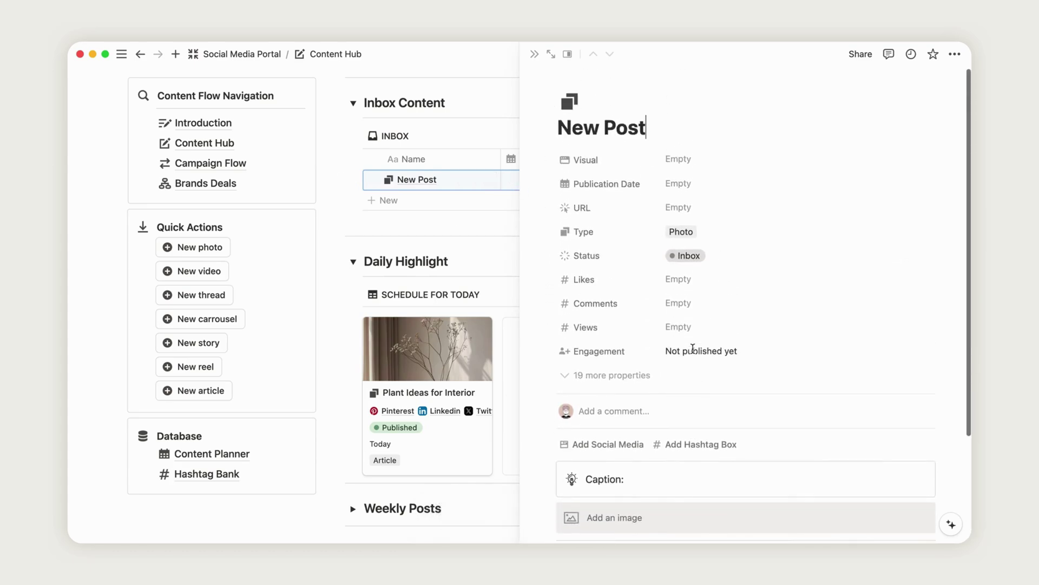
pyautogui.click(637, 375)
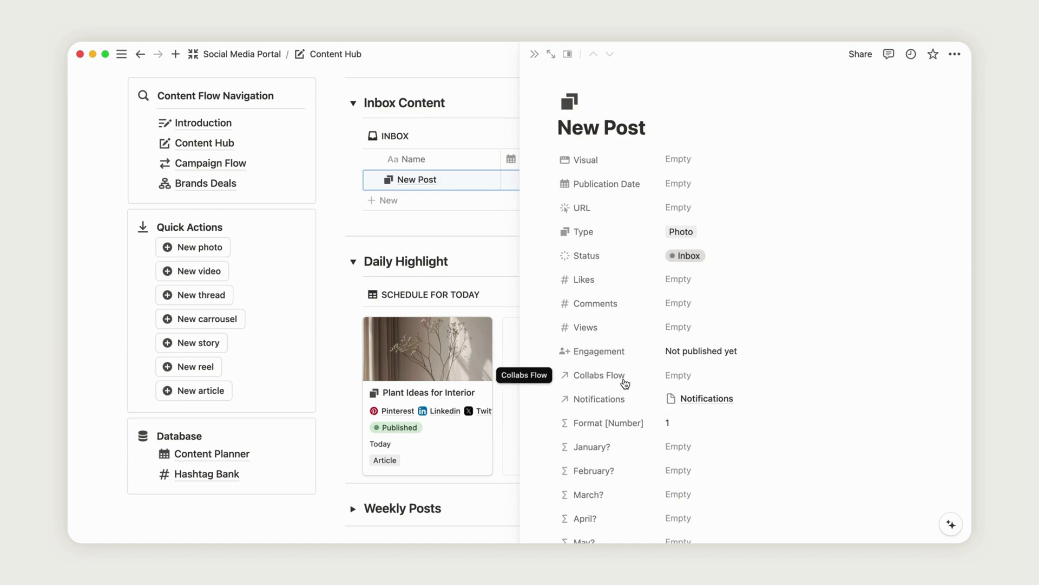
pyautogui.click(688, 161)
pyautogui.click(775, 183)
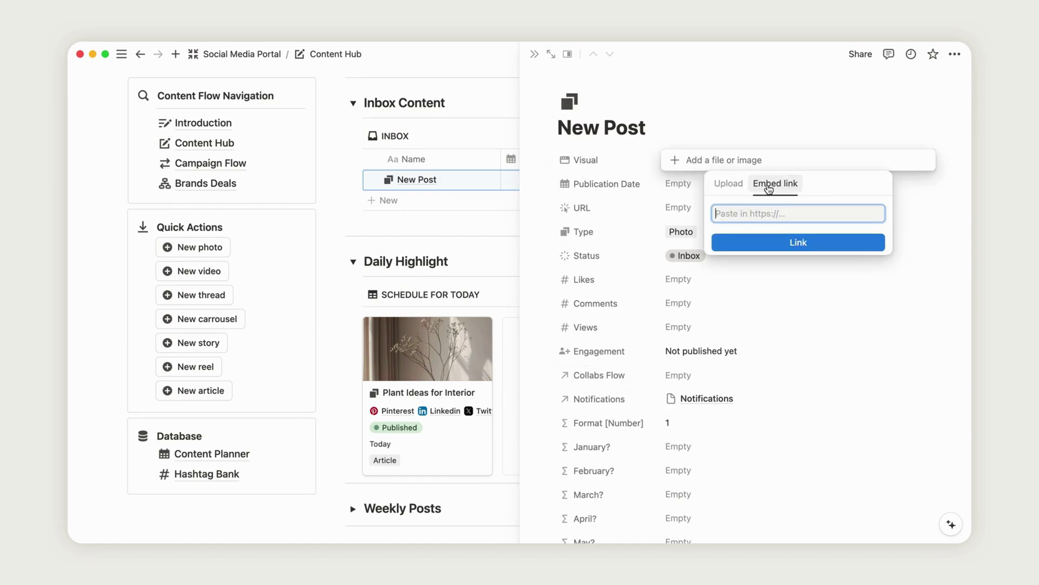
pyautogui.press('super+v')
pyautogui.click(787, 242)
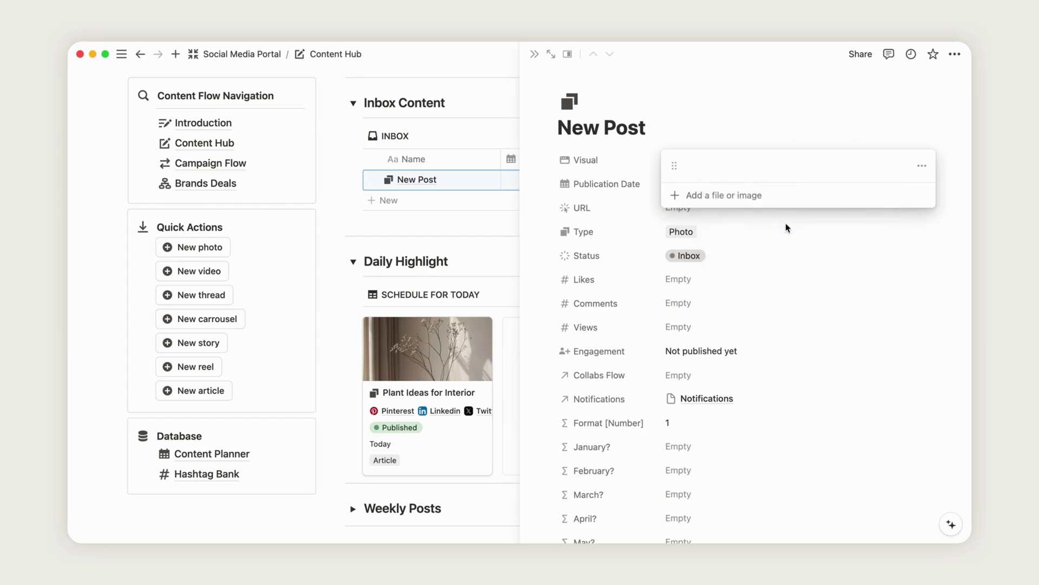
pyautogui.click(793, 117)
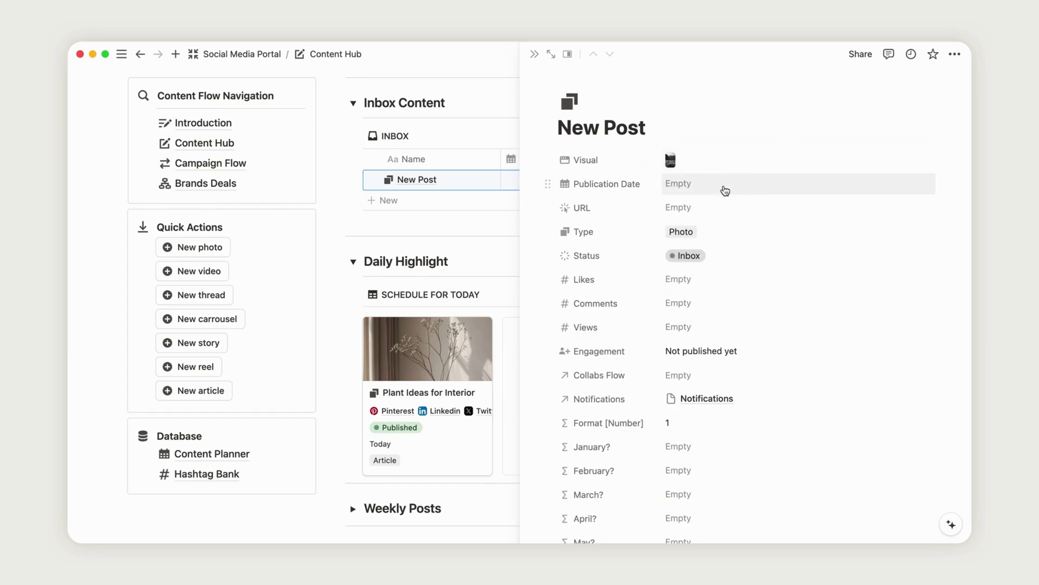
# Set the publication date to Sep 21 with a 1-day-before reminder, keeping type Photo.
pyautogui.click(725, 189)
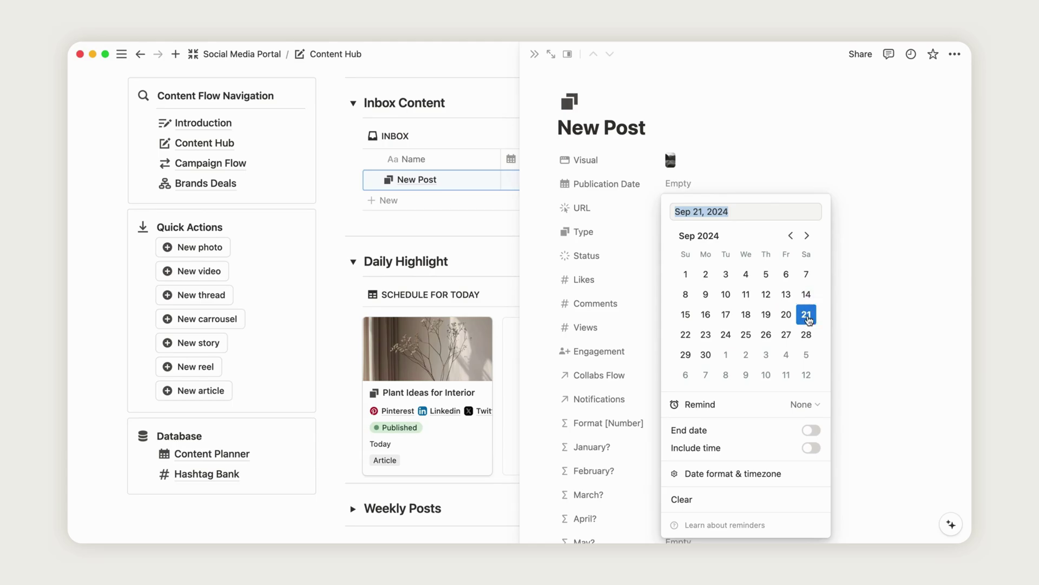
pyautogui.click(810, 411)
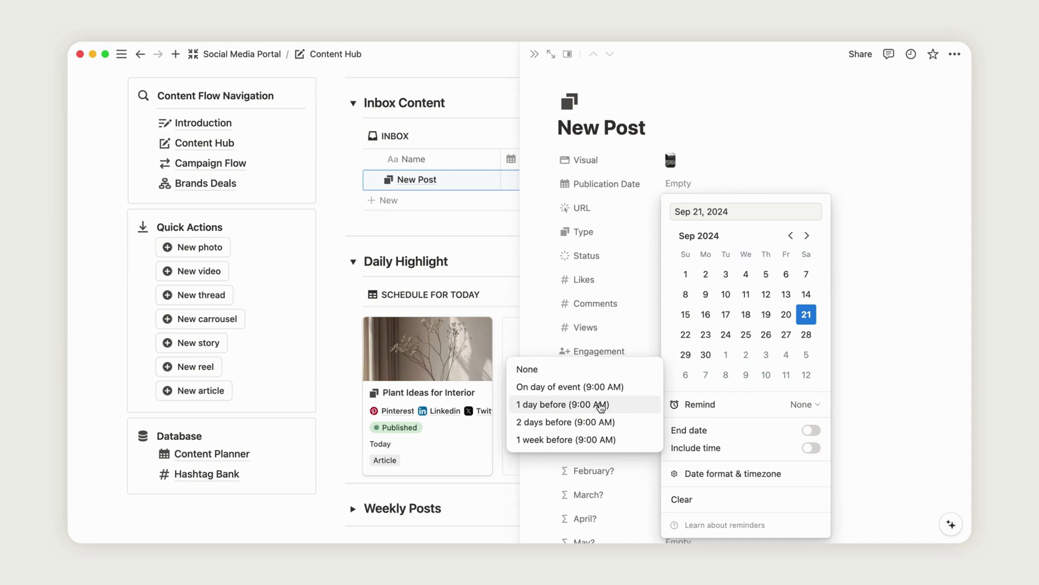
pyautogui.click(585, 411)
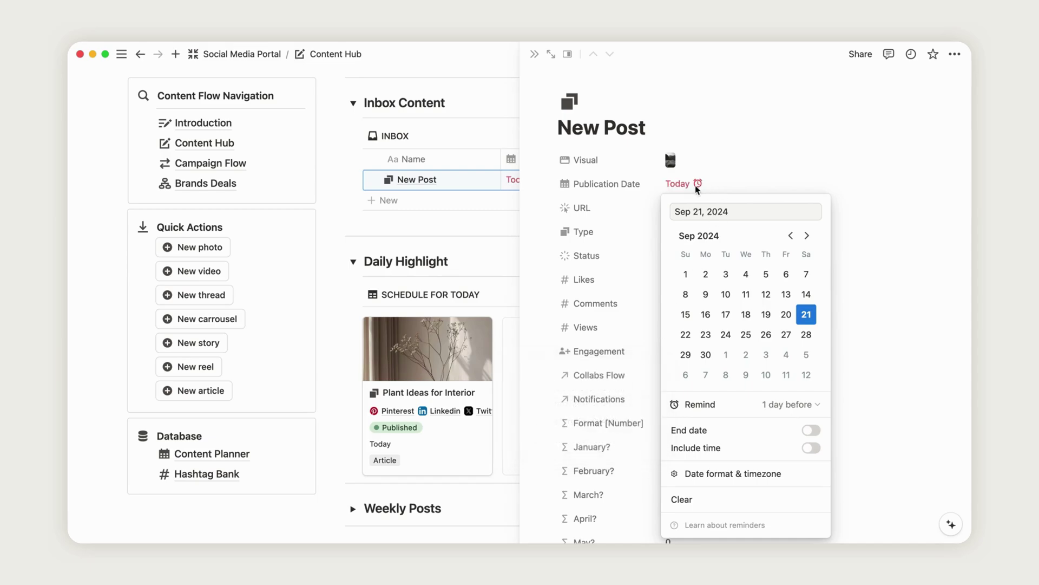
pyautogui.click(727, 174)
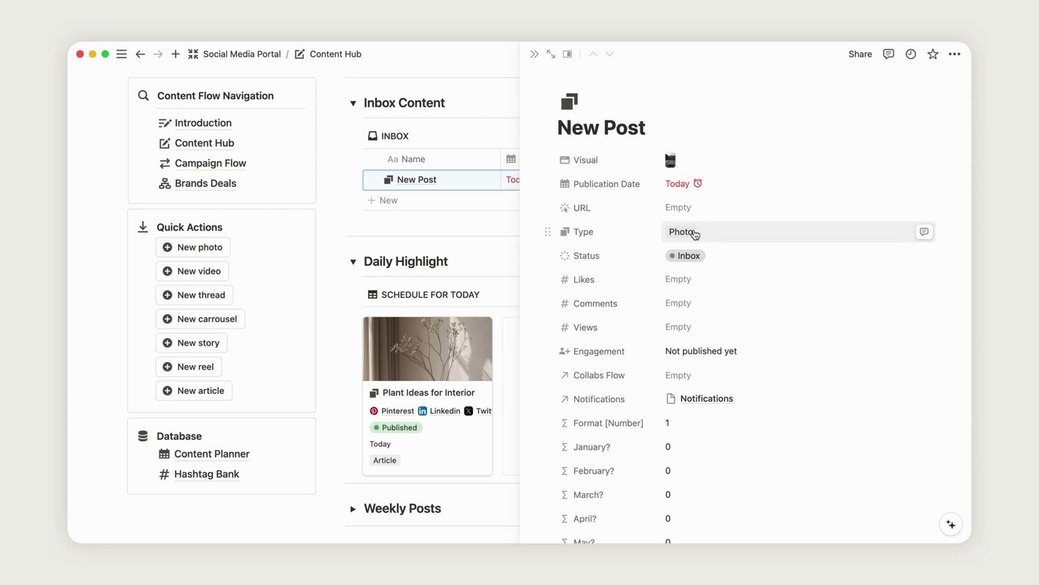
pyautogui.click(713, 235)
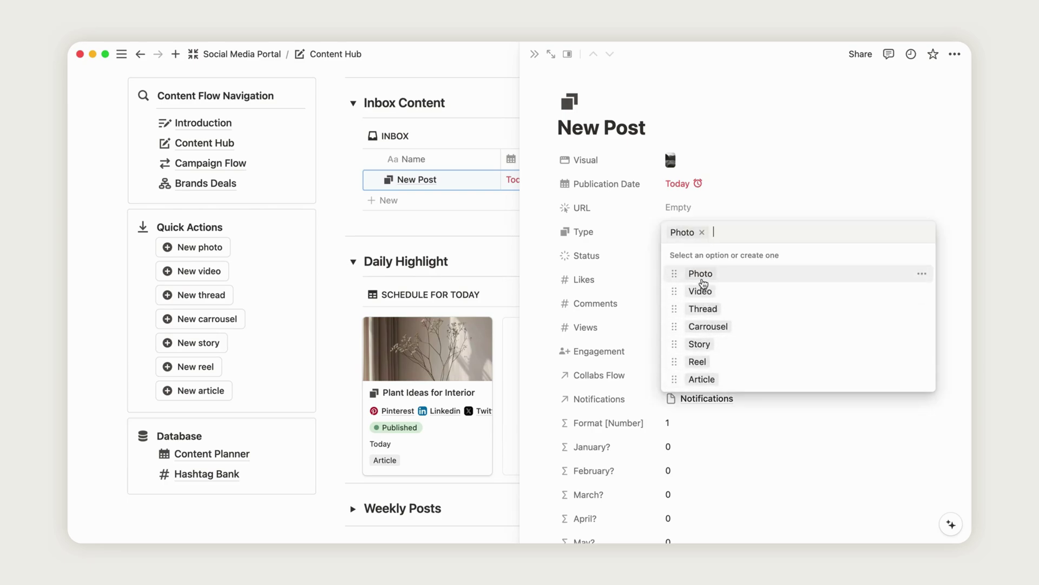
pyautogui.click(751, 196)
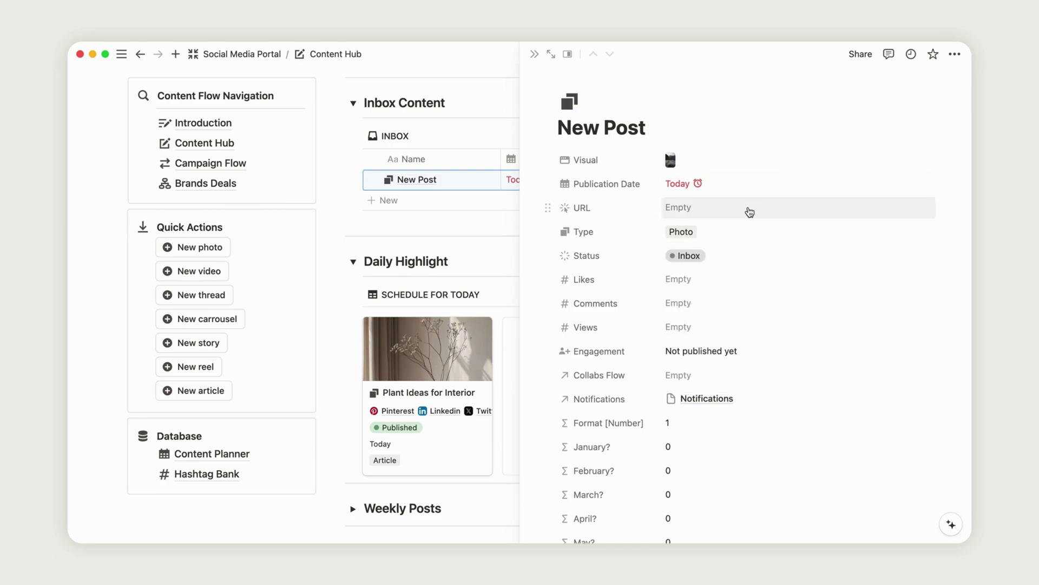
pyautogui.scroll(-10, 750, 217)
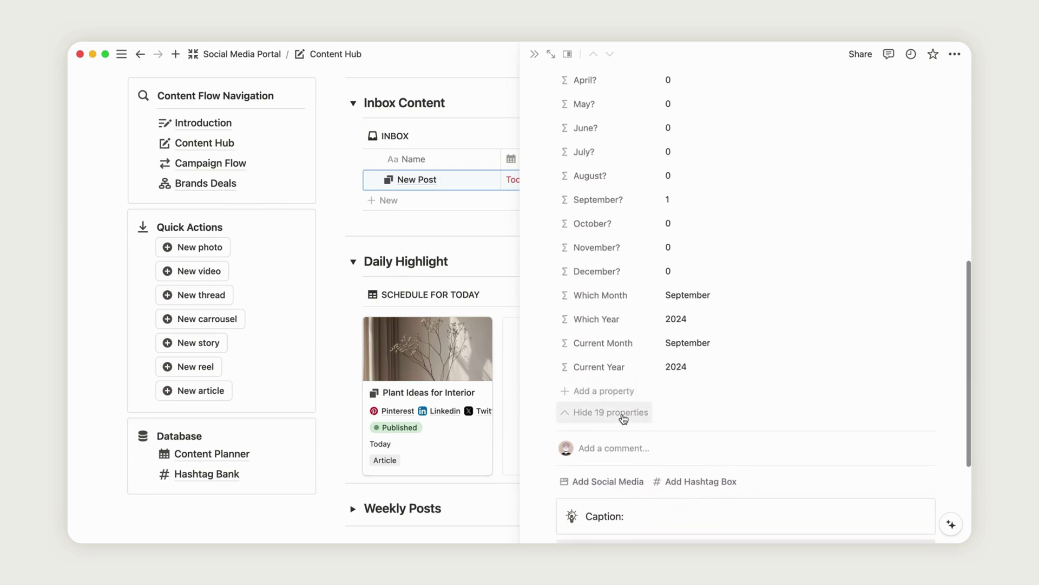
pyautogui.click(624, 412)
pyautogui.scroll(3, 717, 345)
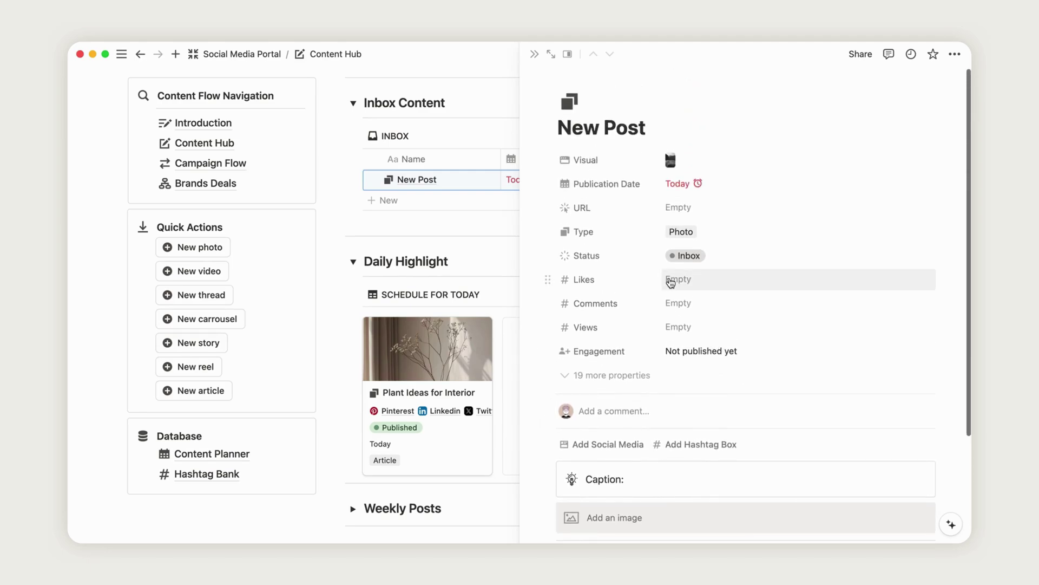
# Enter 120 likes, 32 comments and 5000 views for the post.
pyautogui.click(671, 281)
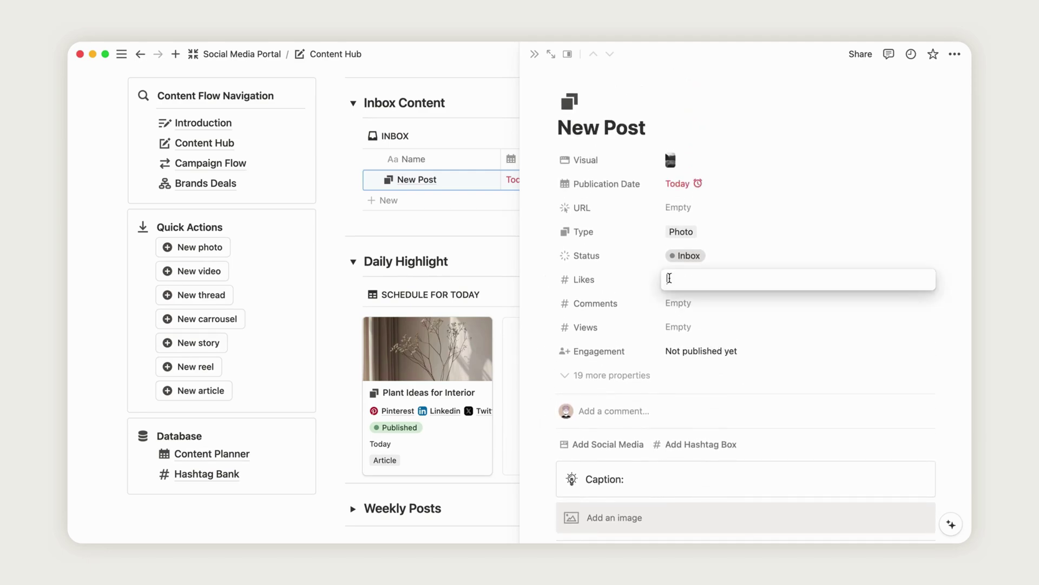
pyautogui.press('Return')
pyautogui.click(692, 303)
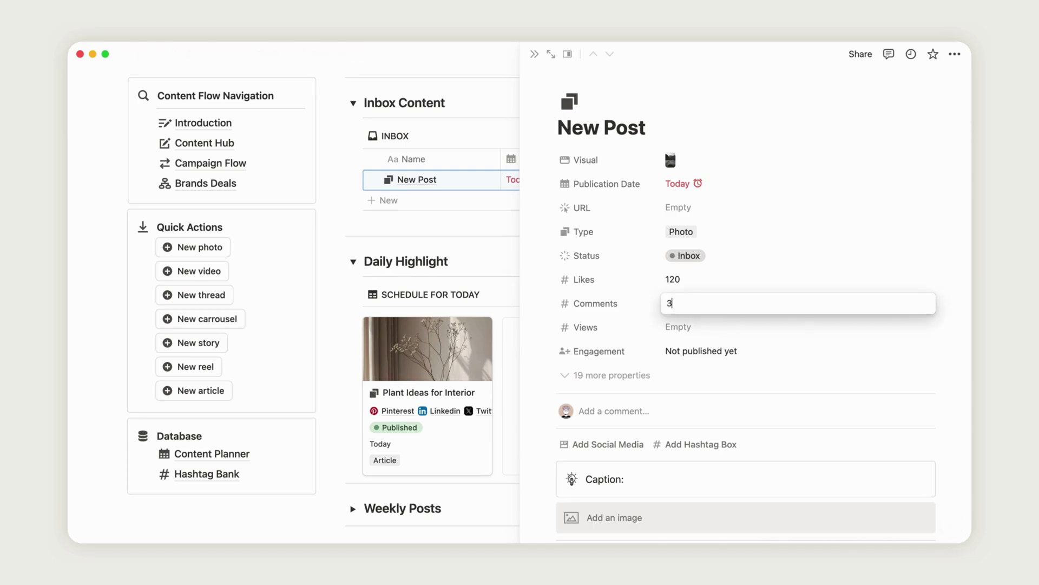
pyautogui.write('32')
pyautogui.press('Return')
pyautogui.click(694, 327)
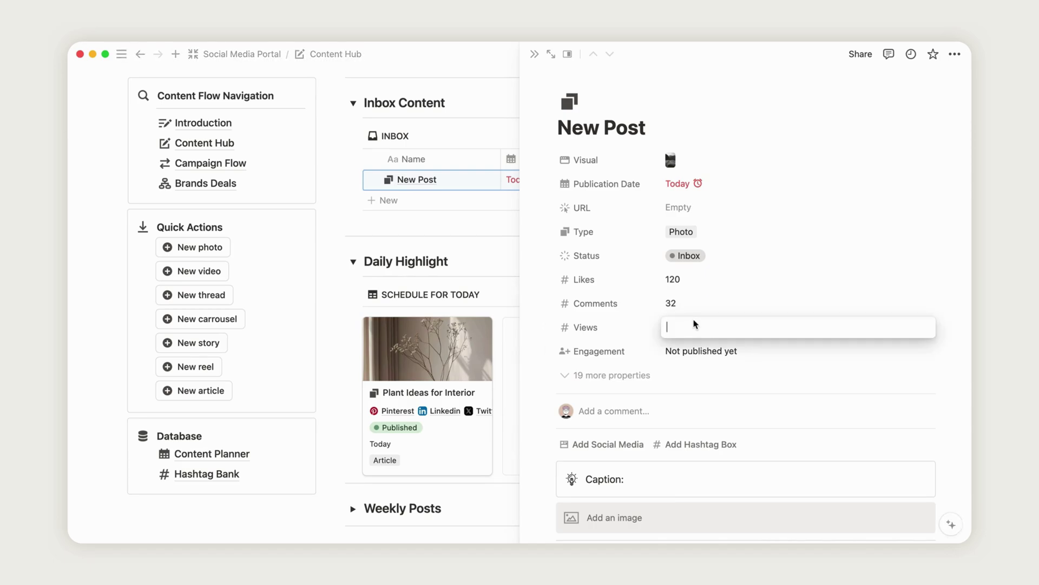
pyautogui.write('5000')
pyautogui.press('Return')
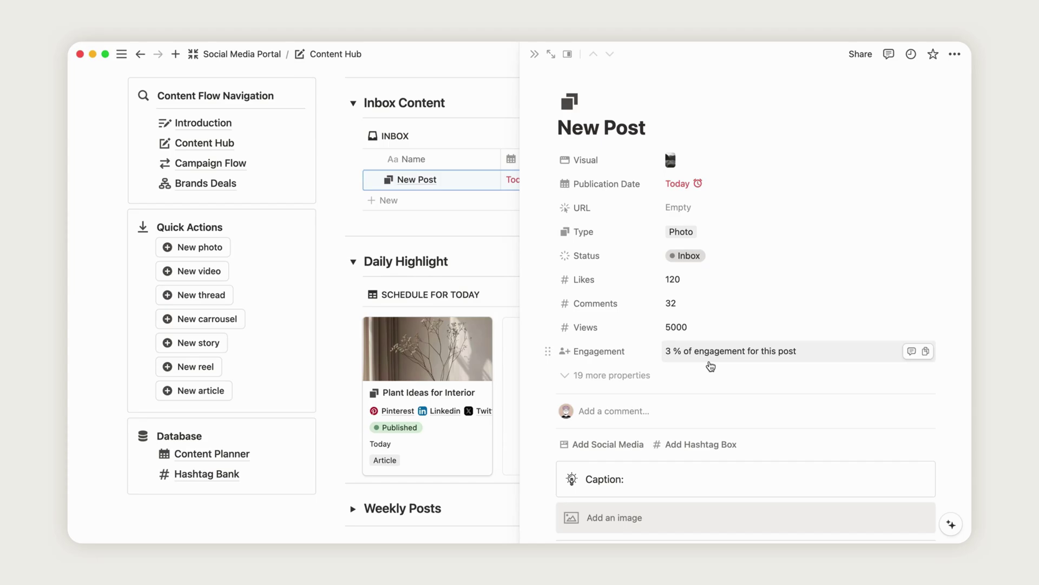
# Link the hashtags GastronomicDelights, HarmonyInChaos and WhimsicalWanderlust to New Post.
pyautogui.scroll(-5, 711, 366)
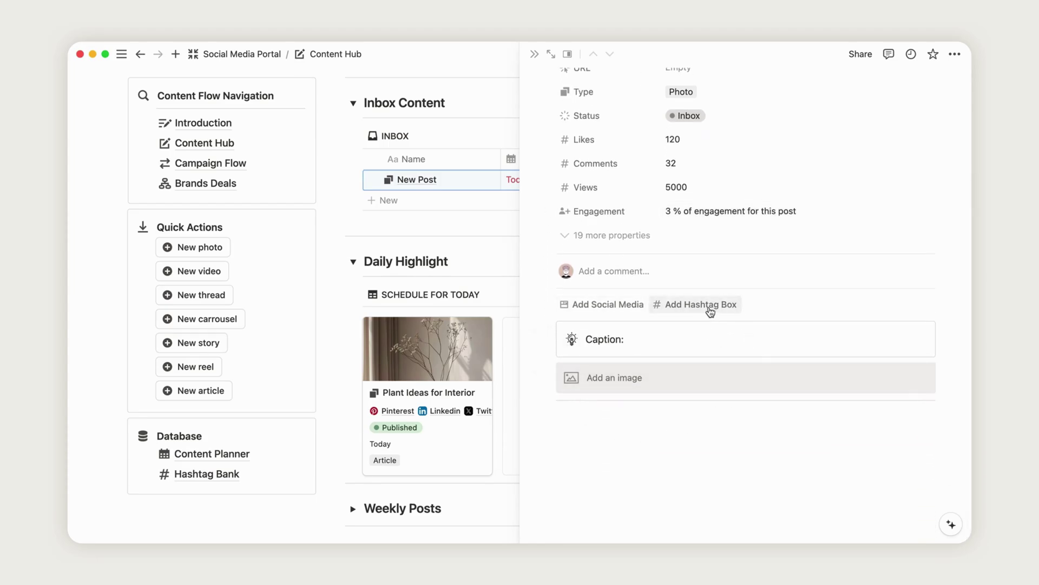
pyautogui.click(710, 310)
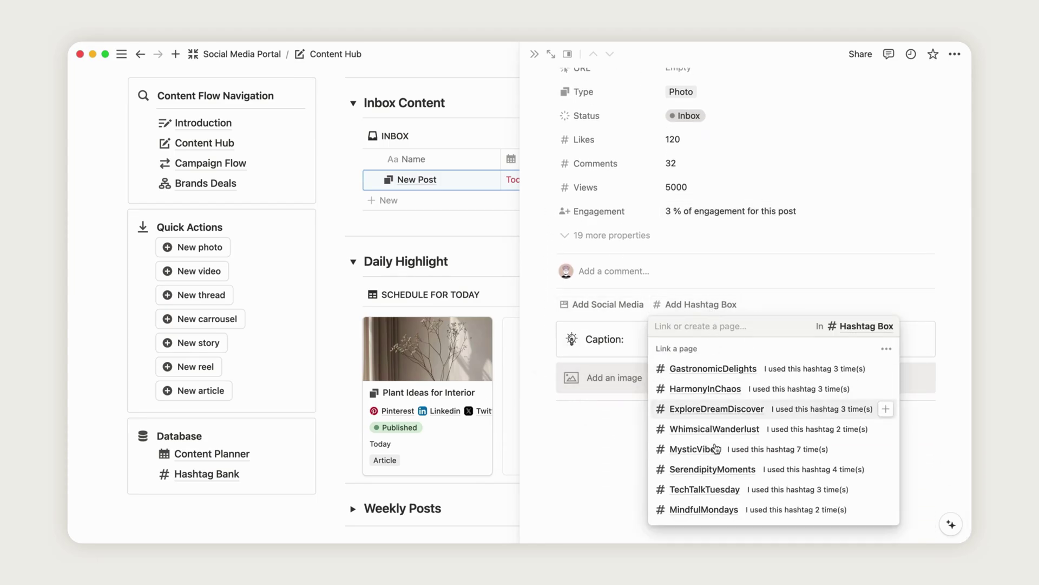
pyautogui.click(713, 368)
pyautogui.click(705, 408)
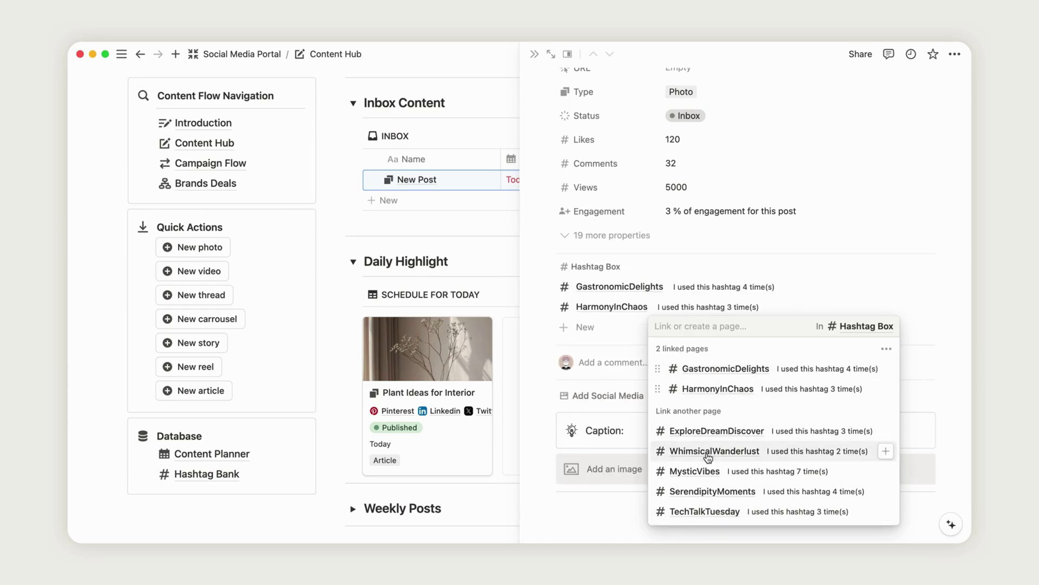
pyautogui.click(708, 452)
pyautogui.click(797, 252)
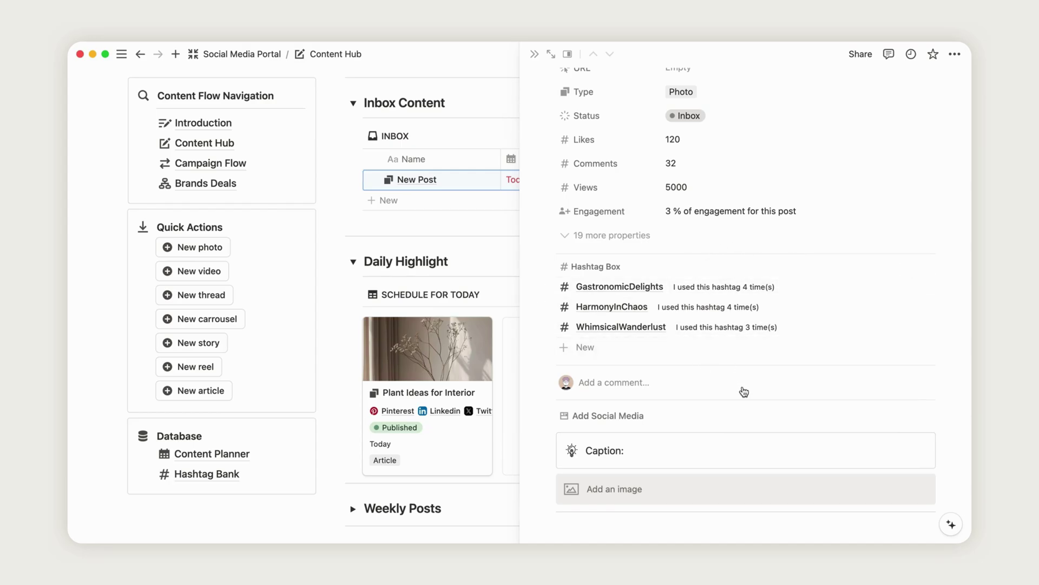
# Link Instagram and Pinterest as the post's social media platforms.
pyautogui.click(622, 420)
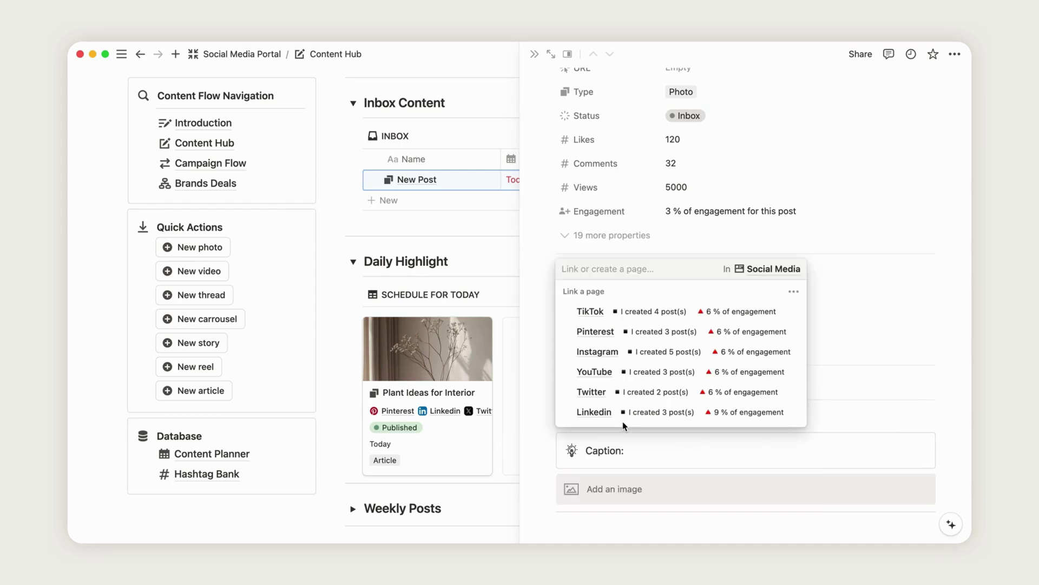
pyautogui.click(610, 353)
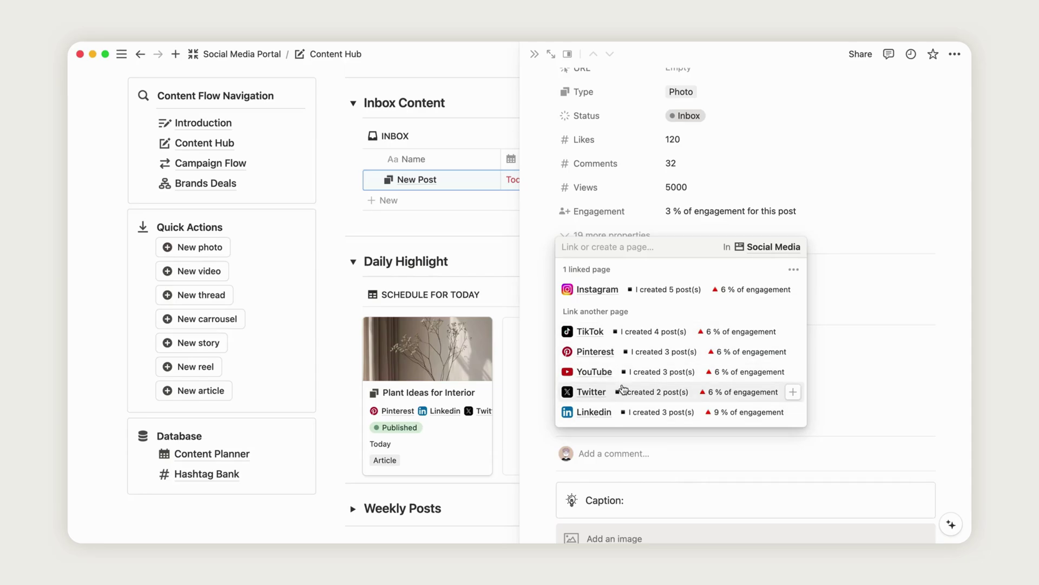
pyautogui.click(593, 352)
pyautogui.click(893, 308)
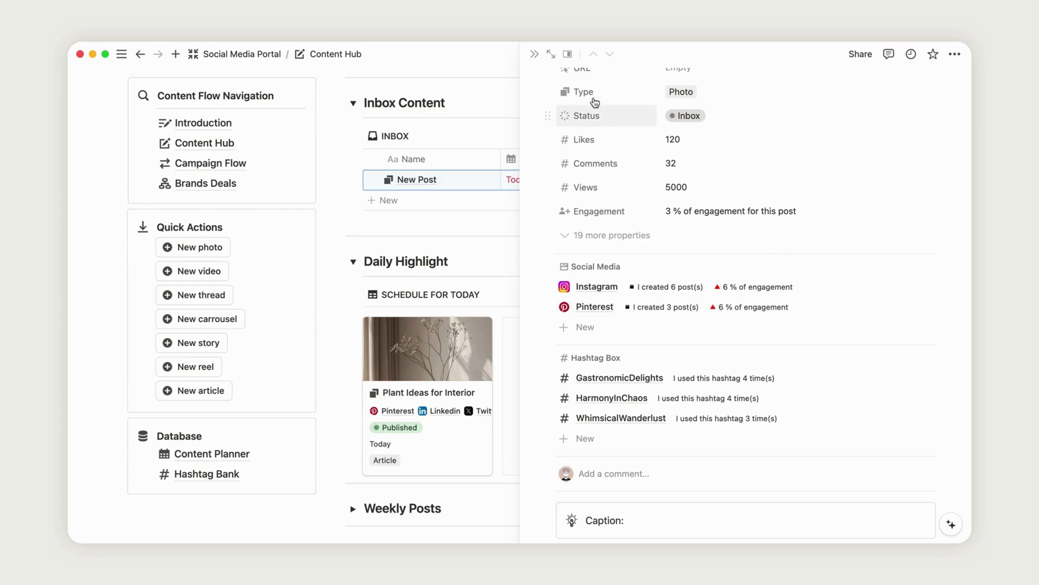
# Close the New Post page and set its status to In creation.
pyautogui.click(535, 54)
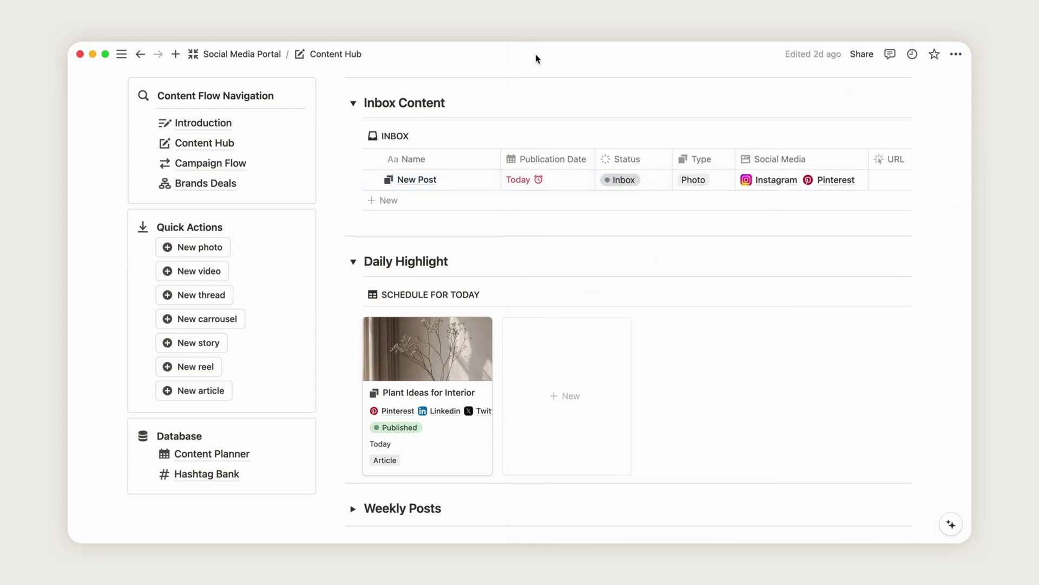
pyautogui.click(618, 179)
pyautogui.click(637, 288)
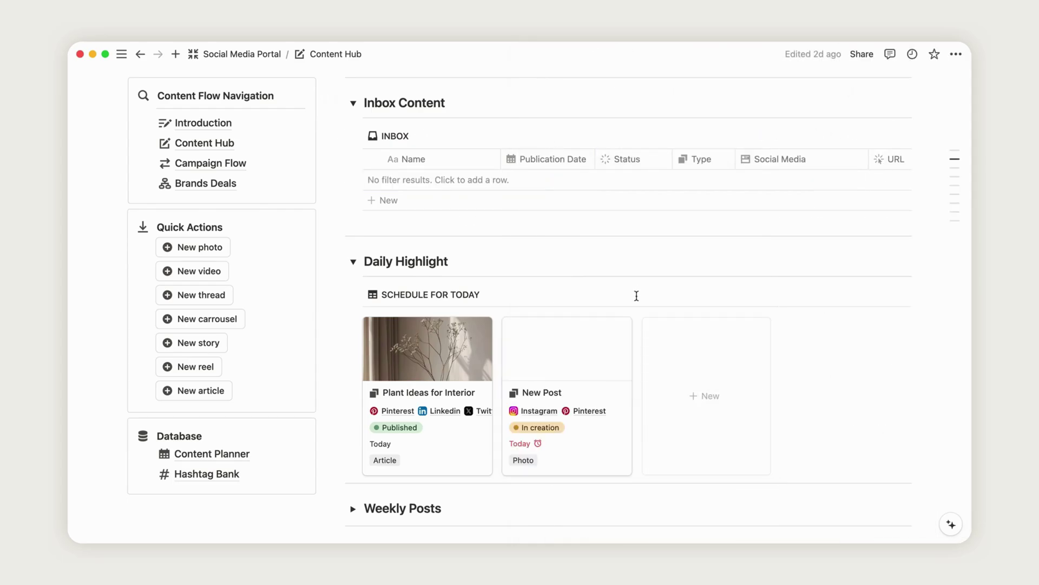
# Expand the Weekly Posts and Monthly Overview sections and scroll through the September calendar.
pyautogui.scroll(-3, 940, 362)
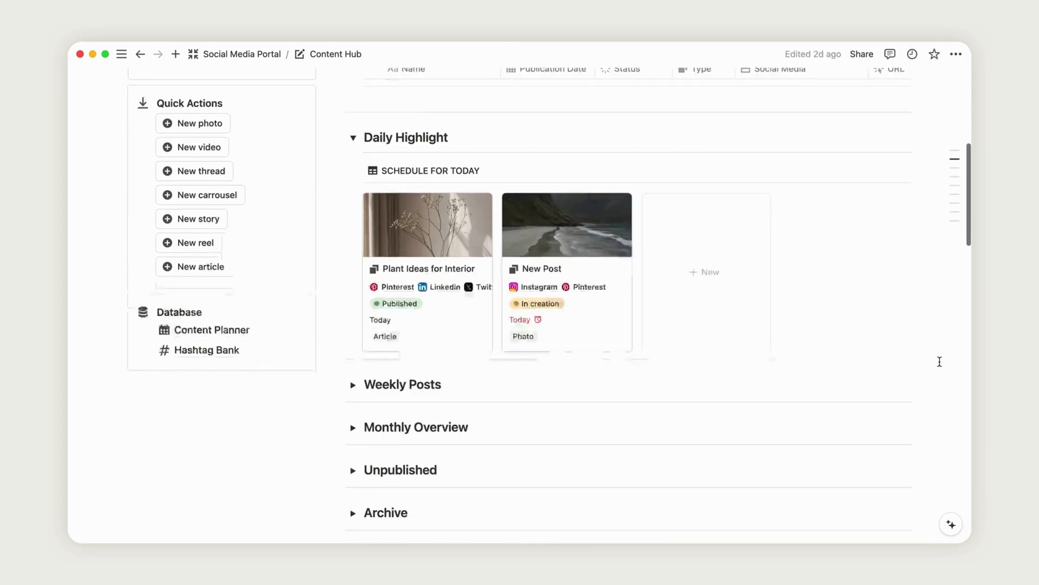
pyautogui.scroll(-3, 392, 288)
pyautogui.click(354, 256)
pyautogui.scroll(-5, 354, 257)
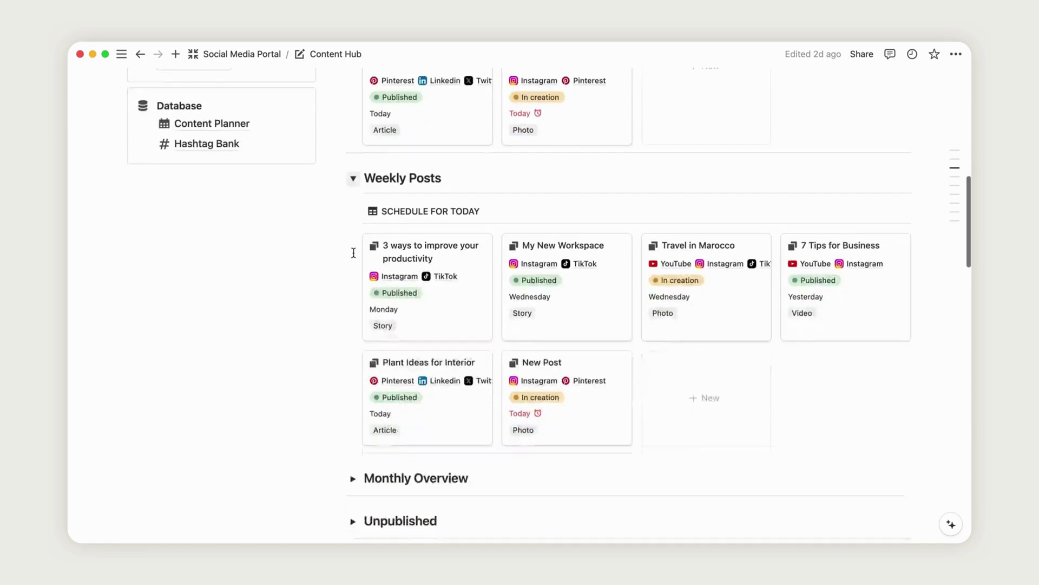
pyautogui.click(353, 366)
pyautogui.scroll(-8, 350, 355)
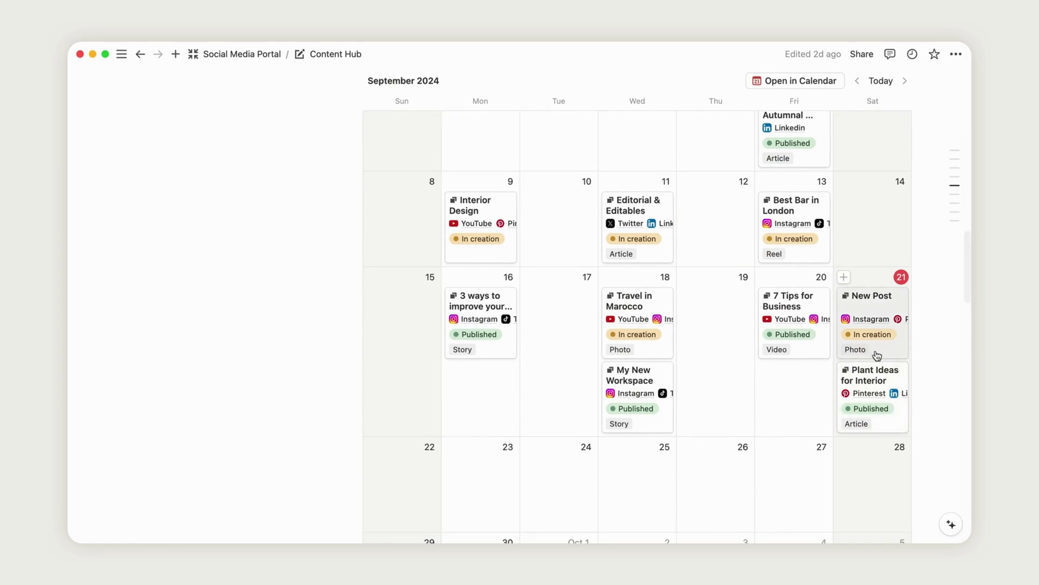
pyautogui.scroll(-1, 940, 379)
pyautogui.scroll(-2, 940, 378)
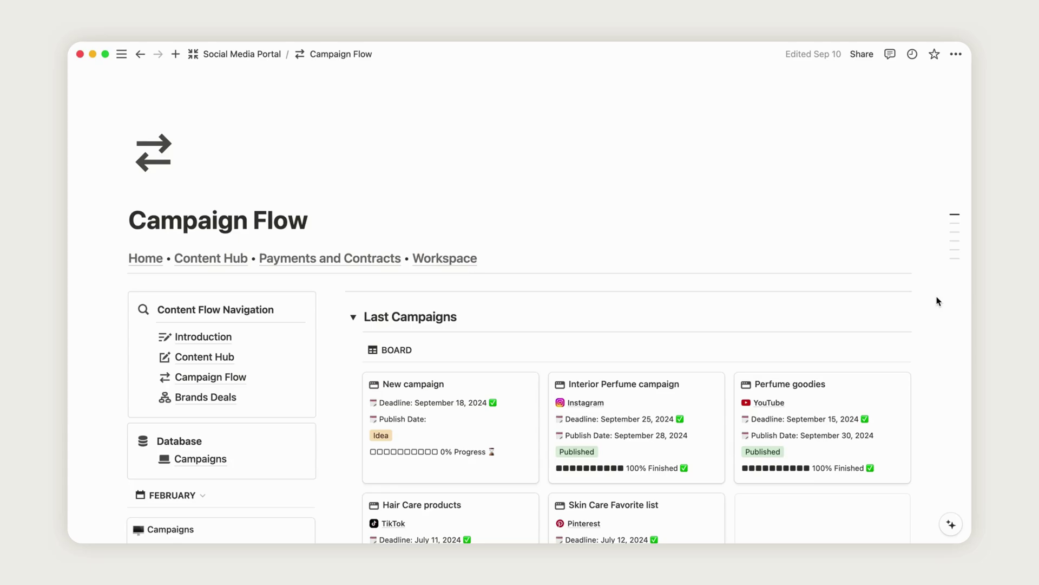
# Schedule a new campaign due today and rename it to Perfume.
pyautogui.scroll(-10, 938, 301)
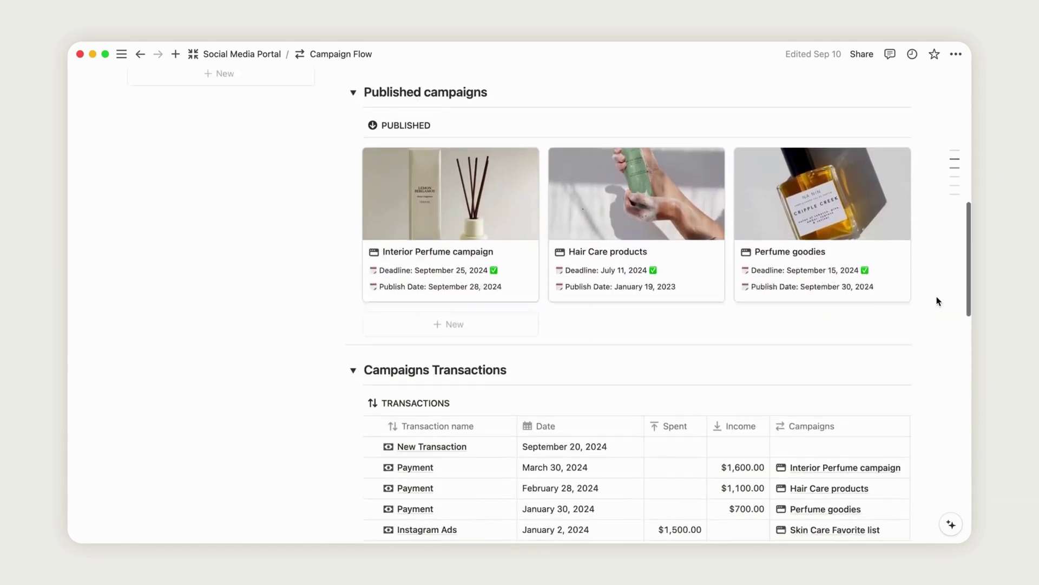
pyautogui.scroll(-10, 938, 301)
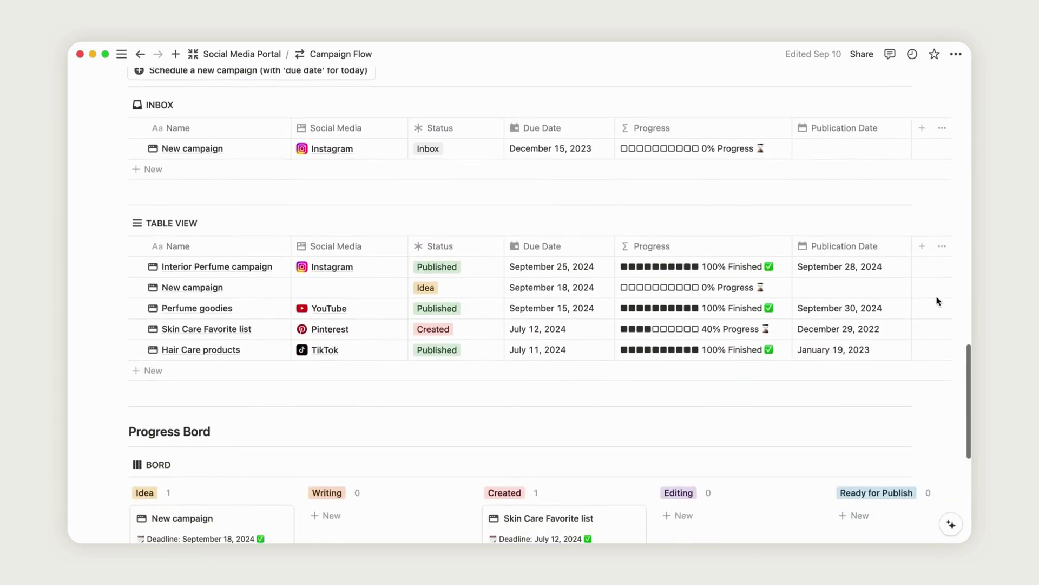
pyautogui.scroll(8, 938, 301)
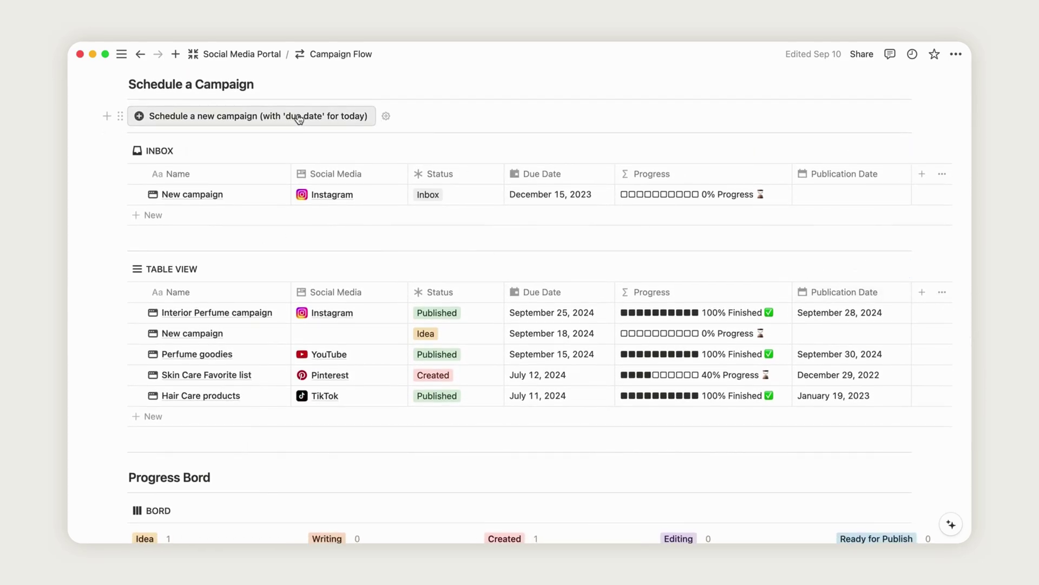
pyautogui.click(299, 119)
pyautogui.click(218, 196)
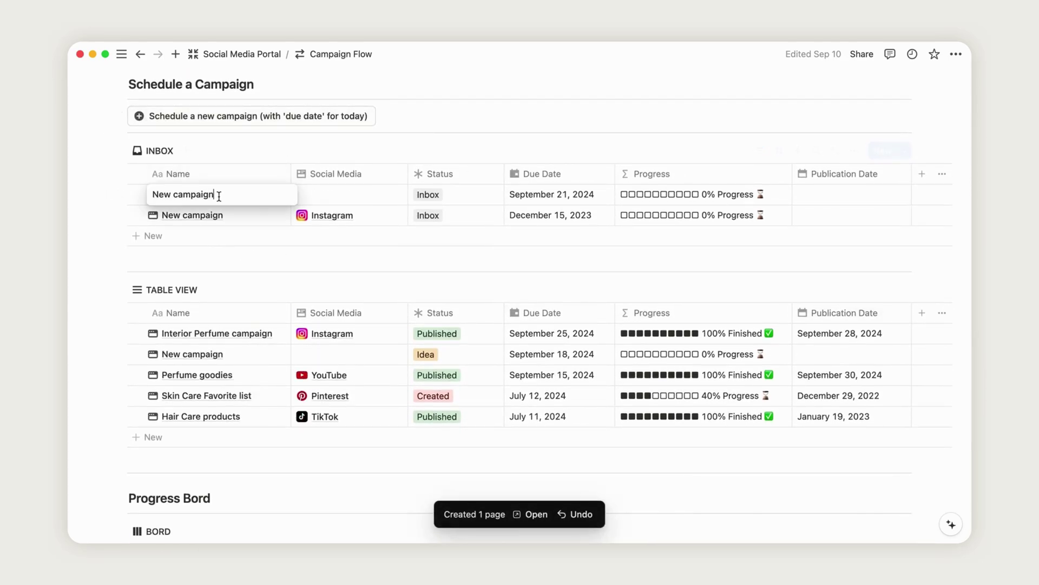
pyautogui.press('super+a')
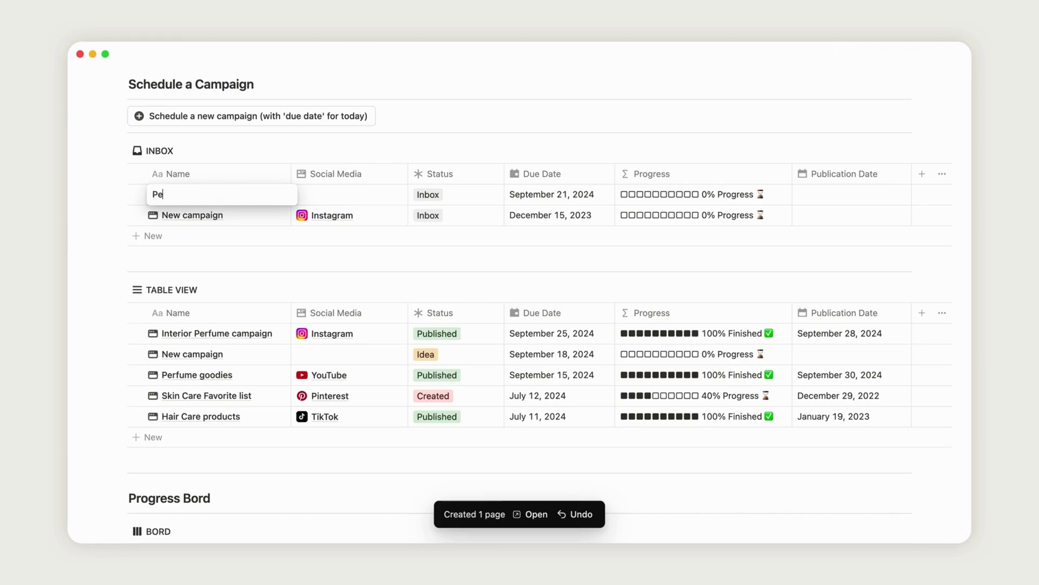
pyautogui.click(341, 203)
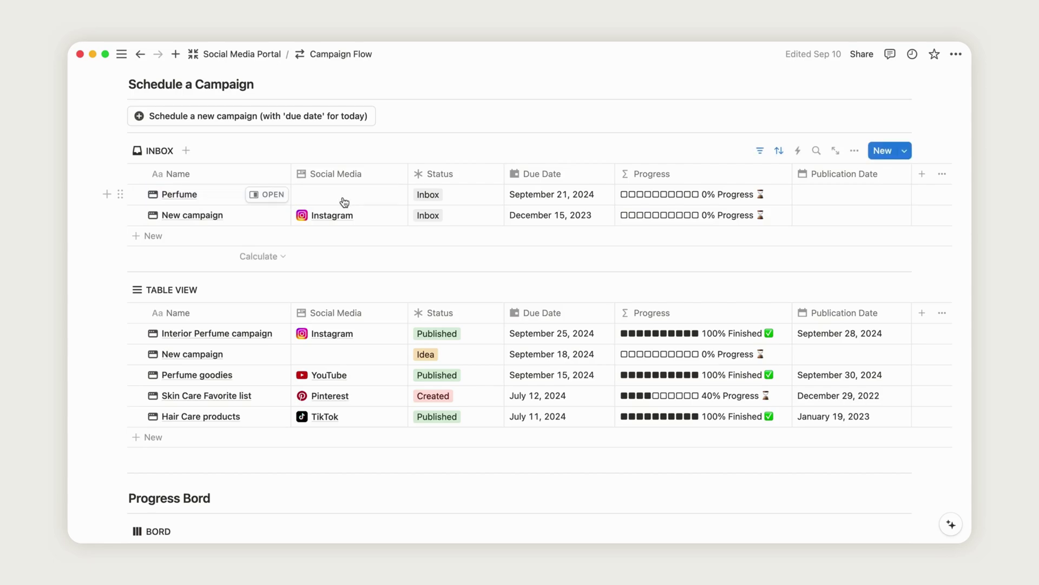
# Give Perfume social media Pinterest, publication date September 30, 2024 and status Created.
pyautogui.click(342, 198)
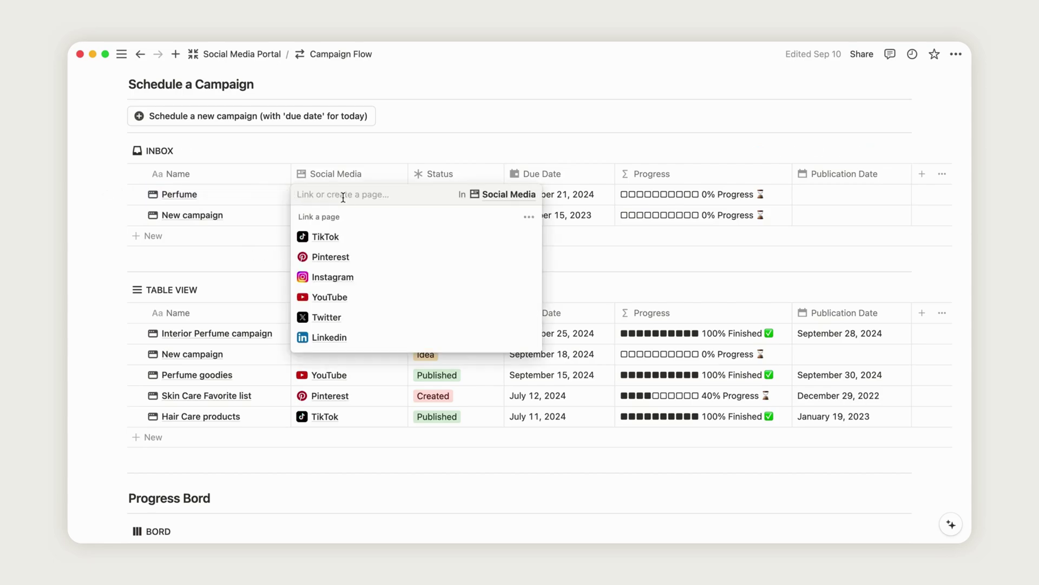
pyautogui.click(347, 259)
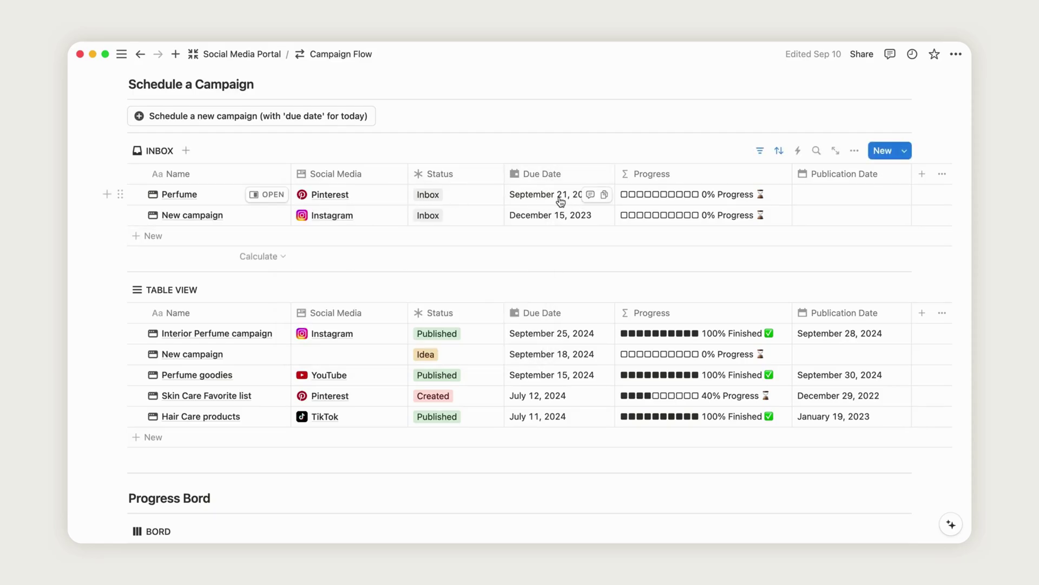
pyautogui.click(835, 196)
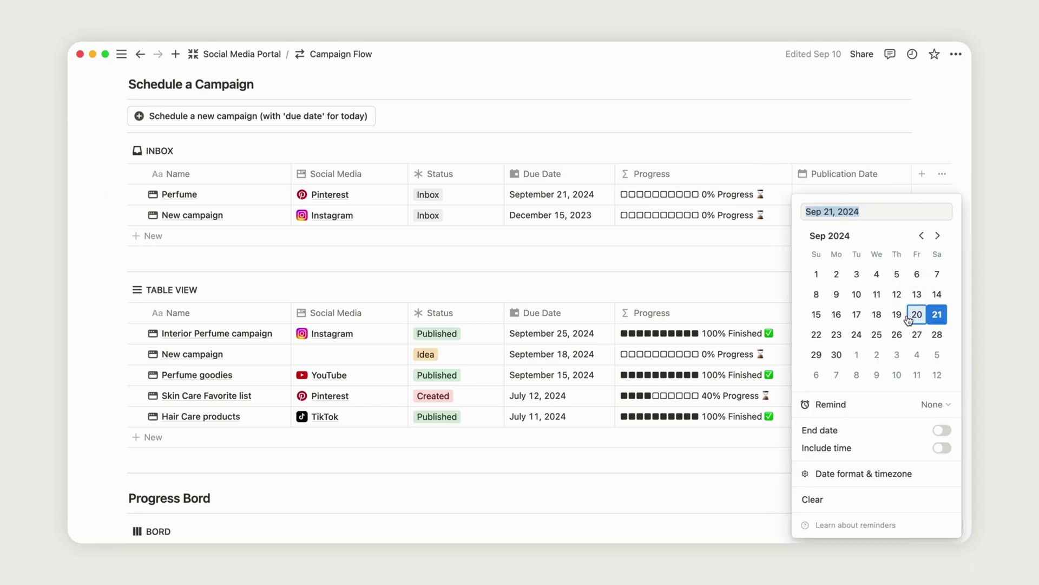
pyautogui.click(837, 355)
pyautogui.click(757, 157)
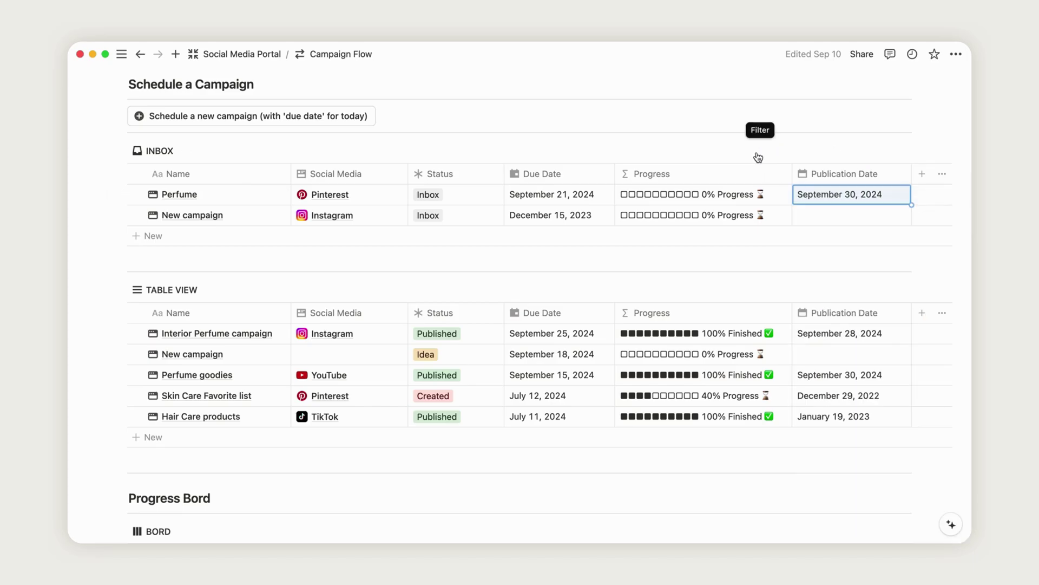
pyautogui.click(448, 197)
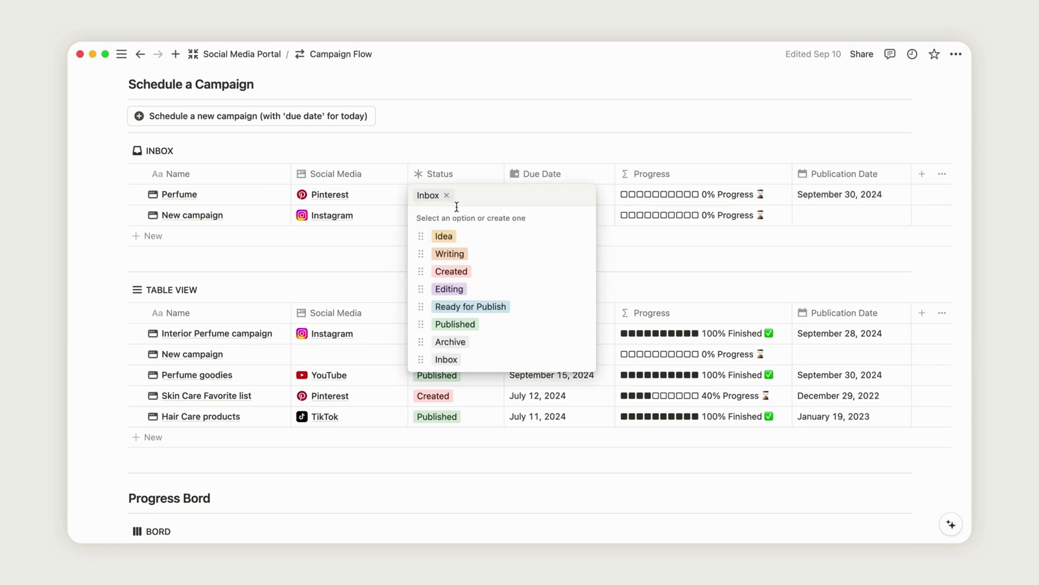
pyautogui.click(469, 271)
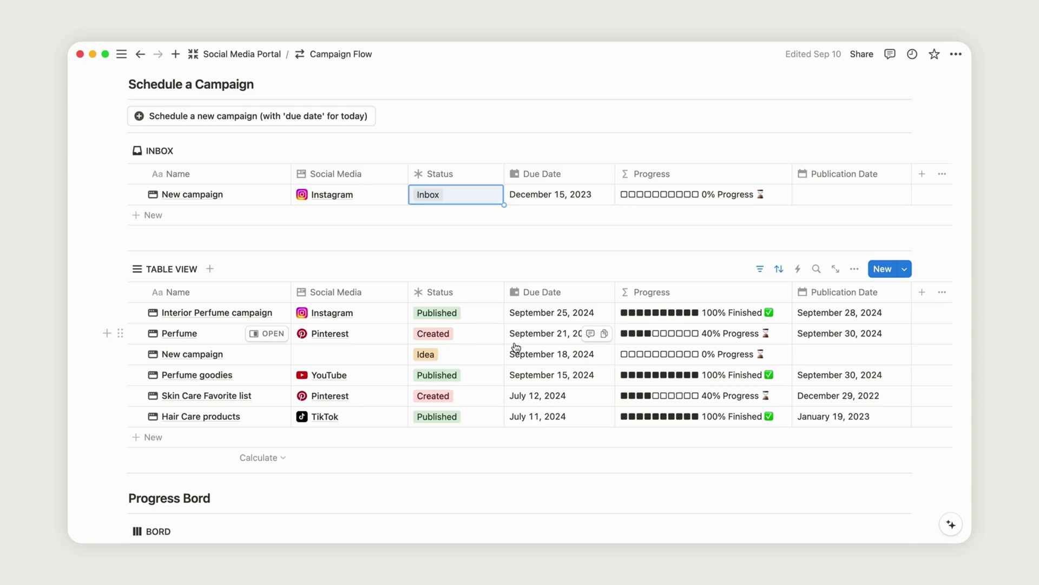
pyautogui.click(926, 133)
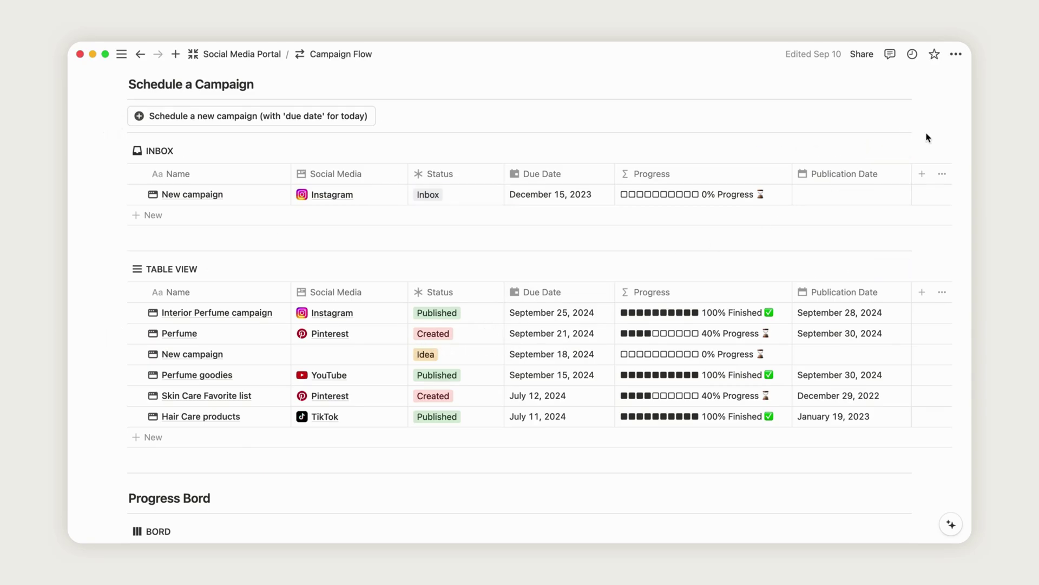
# Open the Perfume campaign page and embed a linked image as its Preview.
pyautogui.click(269, 333)
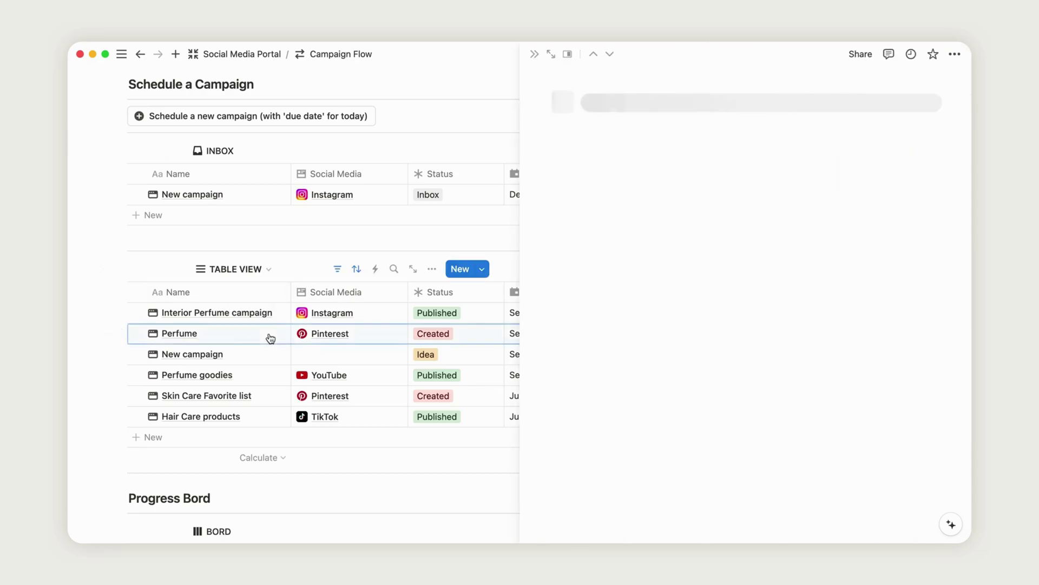
pyautogui.click(689, 159)
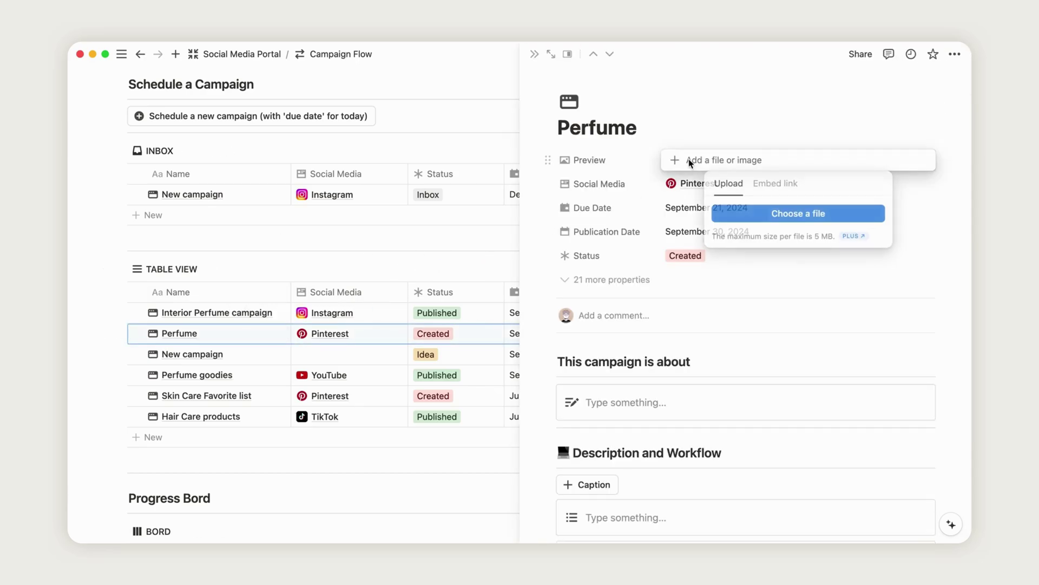
pyautogui.click(777, 183)
pyautogui.press('super+v')
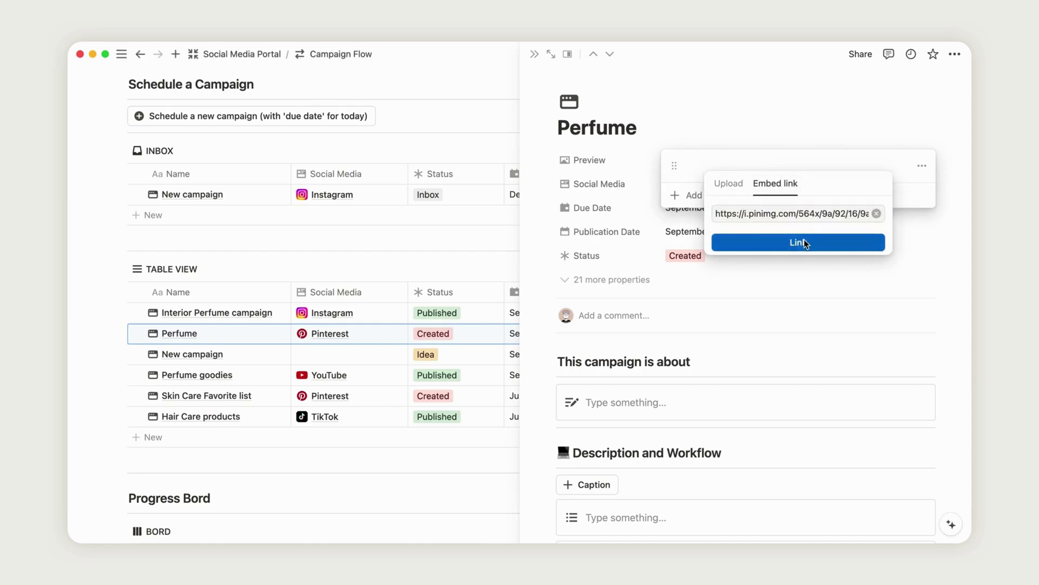
pyautogui.click(797, 242)
pyautogui.click(953, 125)
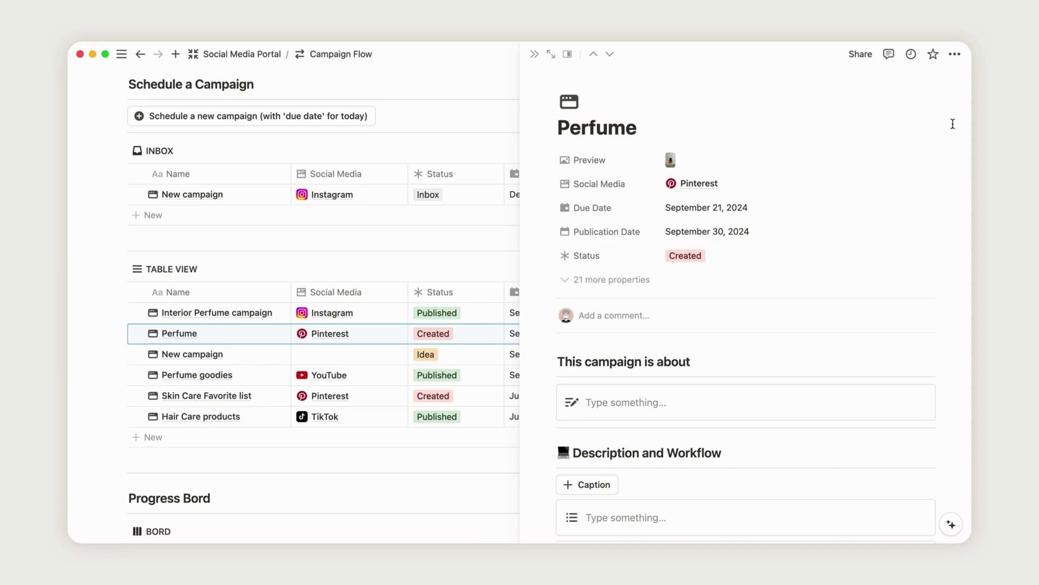
pyautogui.scroll(-10, 890, 234)
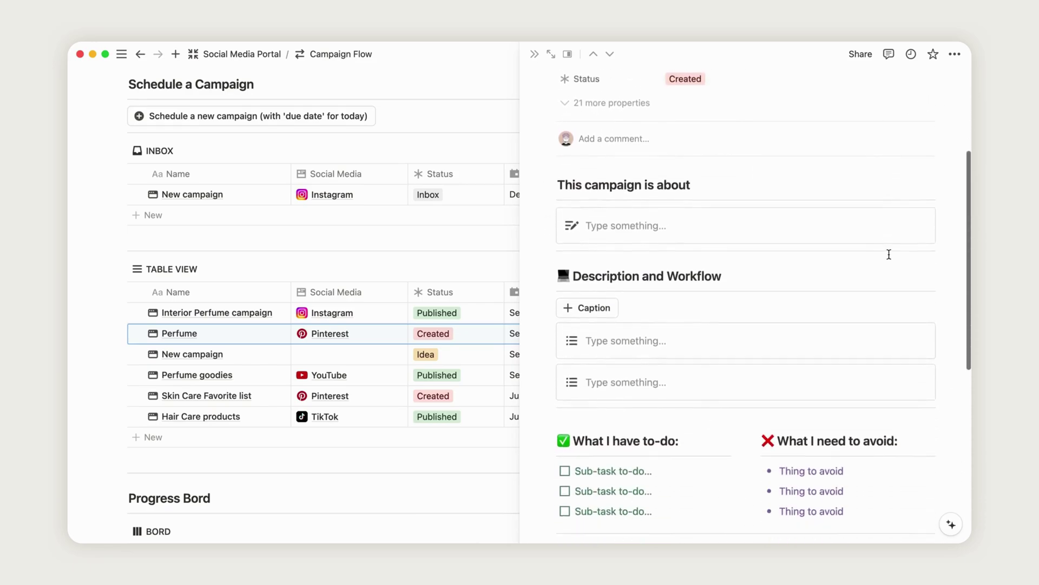
pyautogui.scroll(-9, 889, 253)
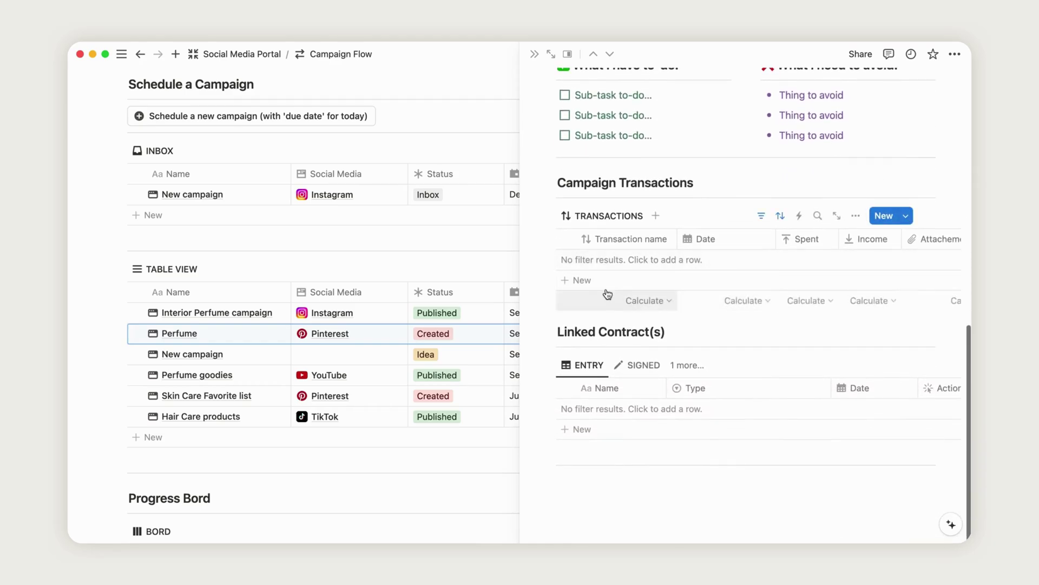
# Add a New Transaction dated September 27, 2024 with $4,200.00 income.
pyautogui.click(576, 280)
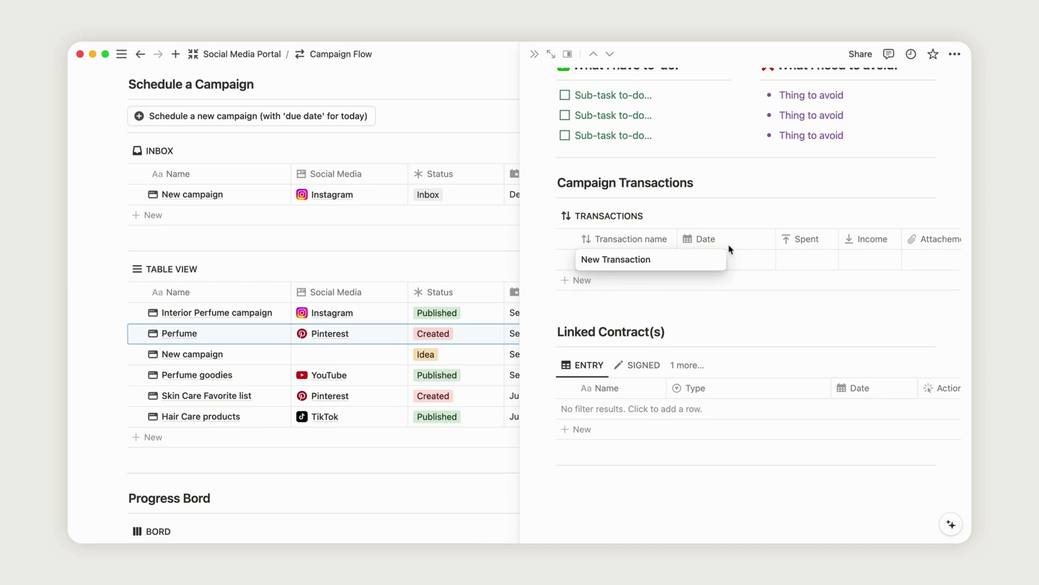
pyautogui.press('Return')
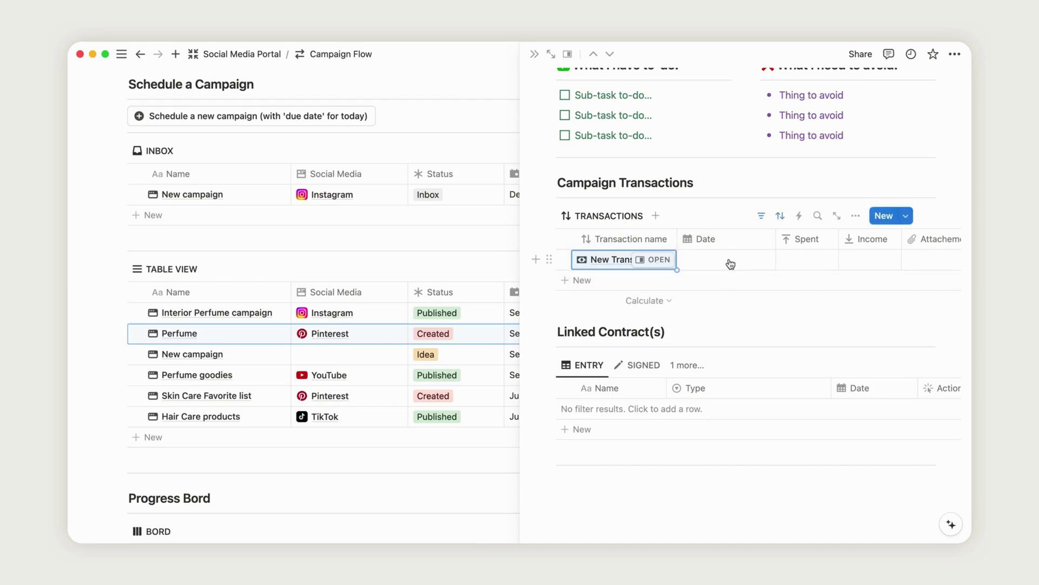
pyautogui.click(709, 262)
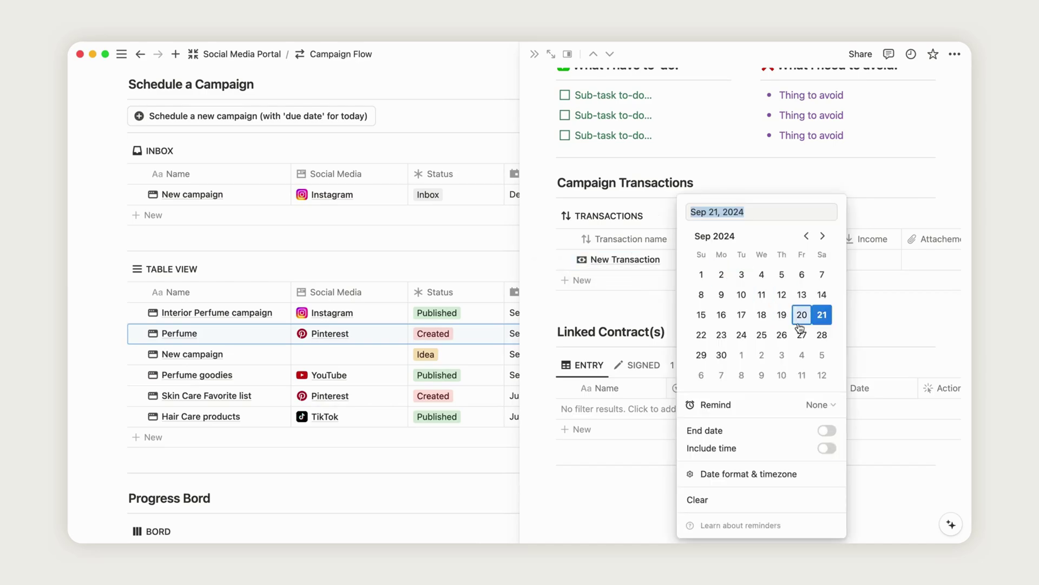
pyautogui.click(848, 264)
pyautogui.click(857, 262)
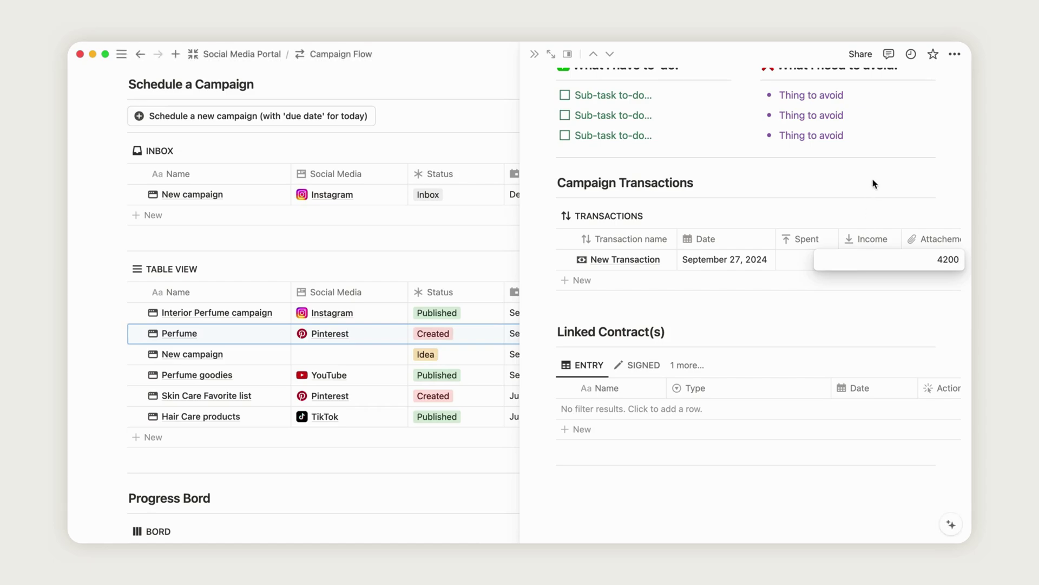
pyautogui.press('Return')
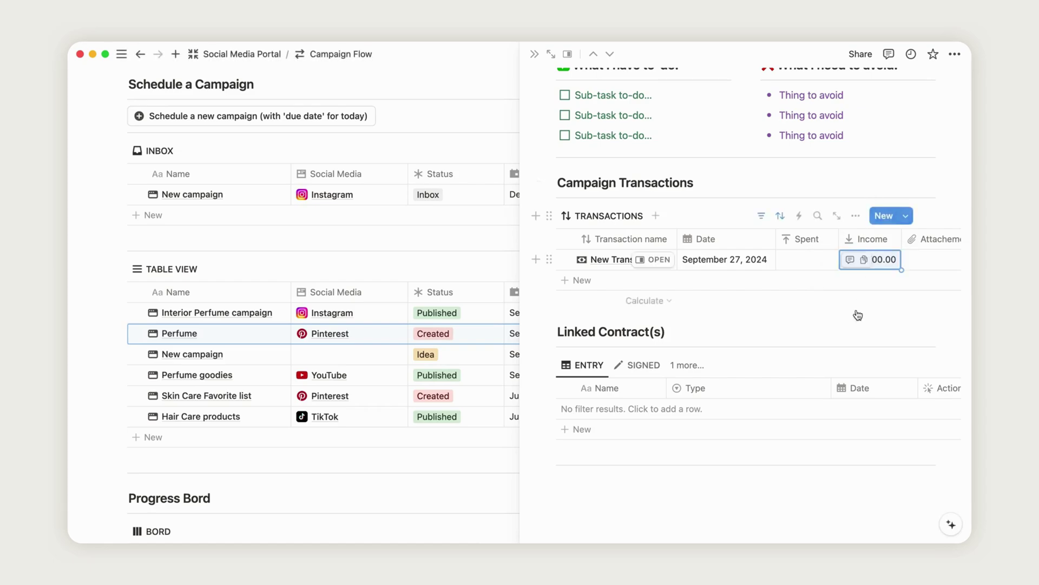
# Add a New Contract of type Services Agreement dated September 25, 2024.
pyautogui.click(573, 430)
pyautogui.click(737, 410)
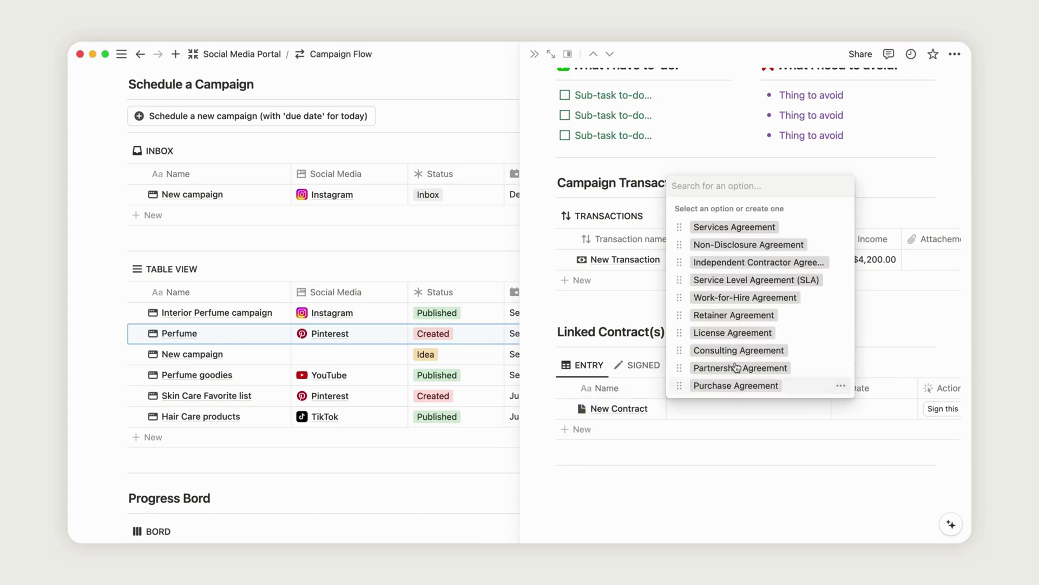
pyautogui.click(735, 227)
pyautogui.click(862, 411)
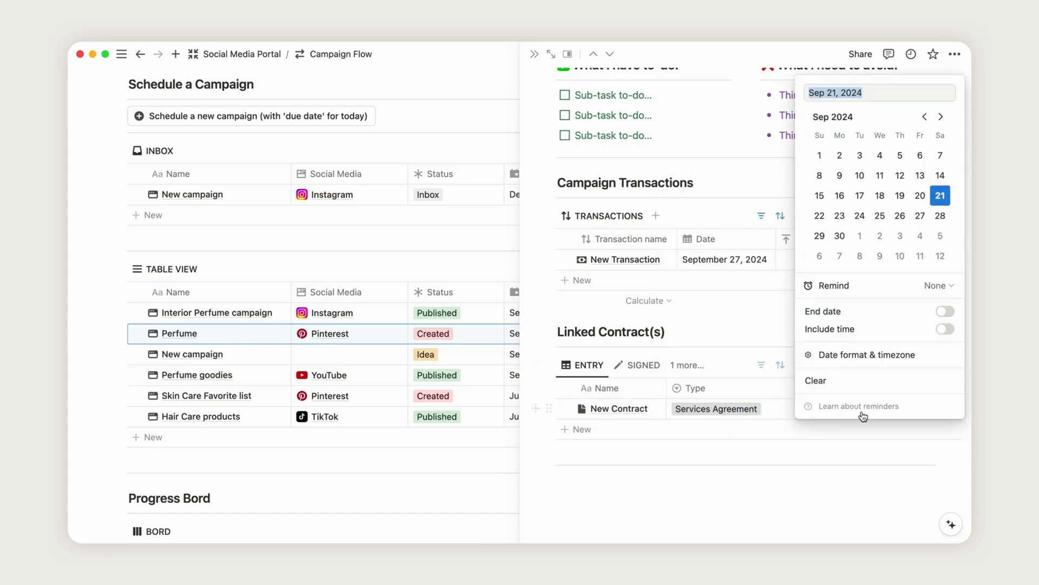
pyautogui.click(880, 215)
pyautogui.click(793, 407)
pyautogui.hscroll(2, 796, 410)
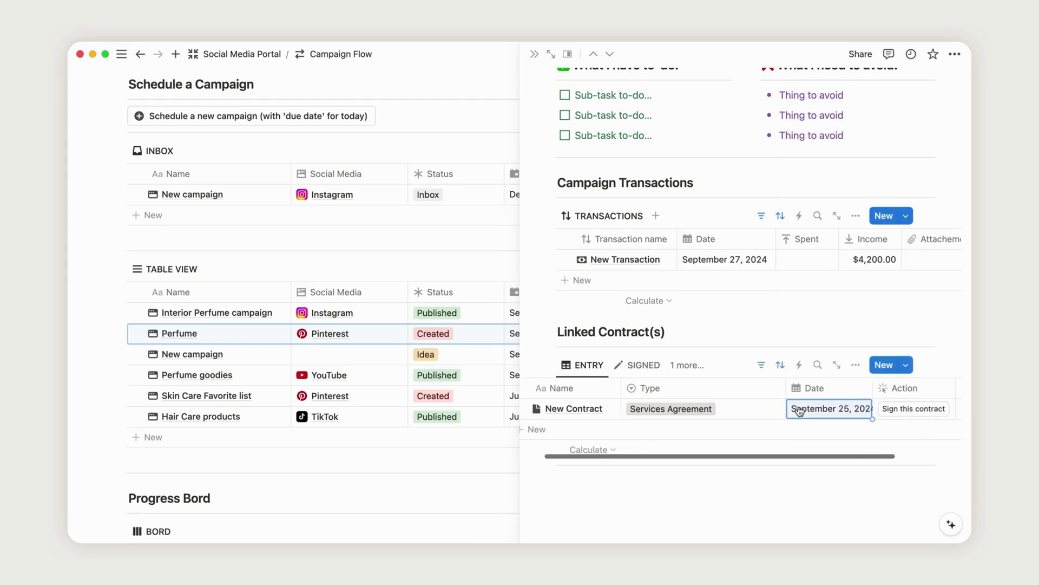
pyautogui.hscroll(2, 800, 411)
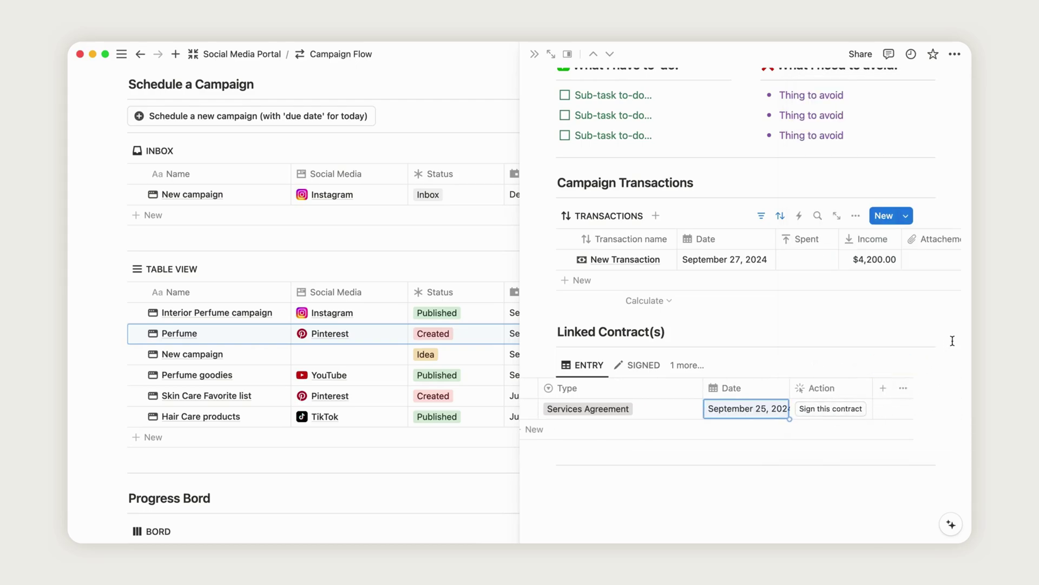
pyautogui.hscroll(3, 926, 246)
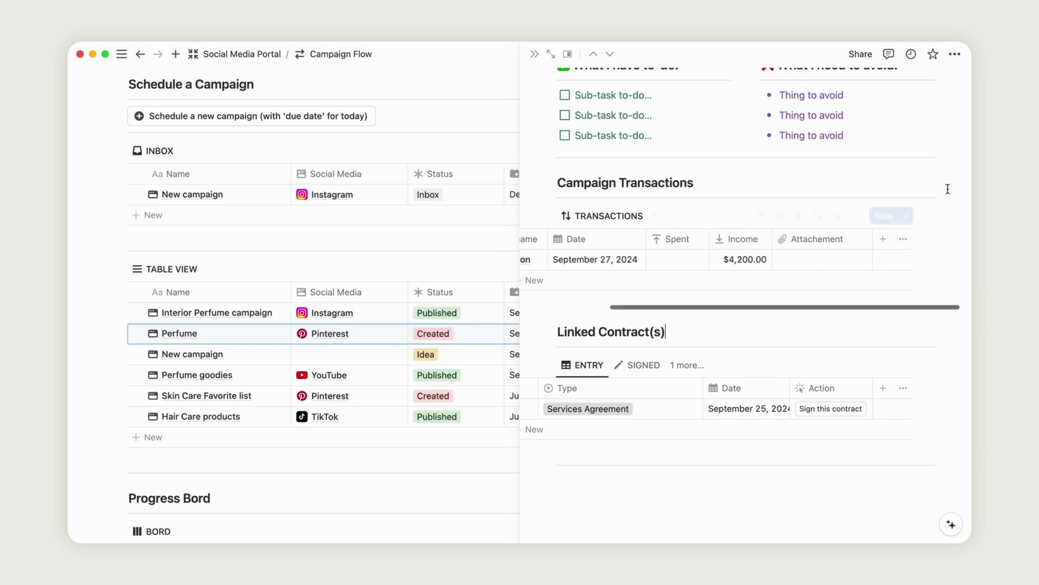
# Close the Perfume panel and change the Perfume campaign's status to Published.
pyautogui.click(533, 54)
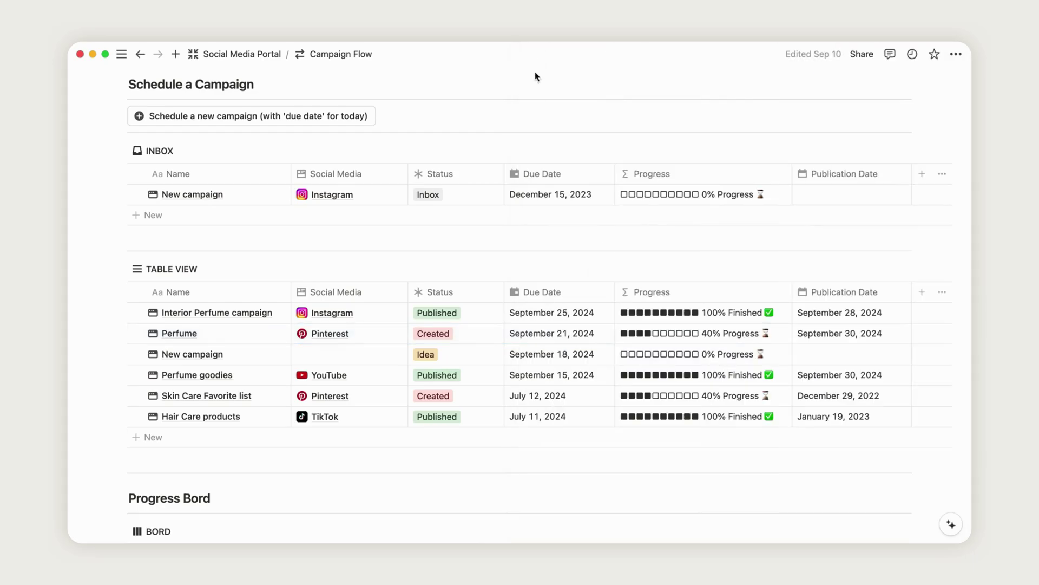
pyautogui.scroll(3, 443, 337)
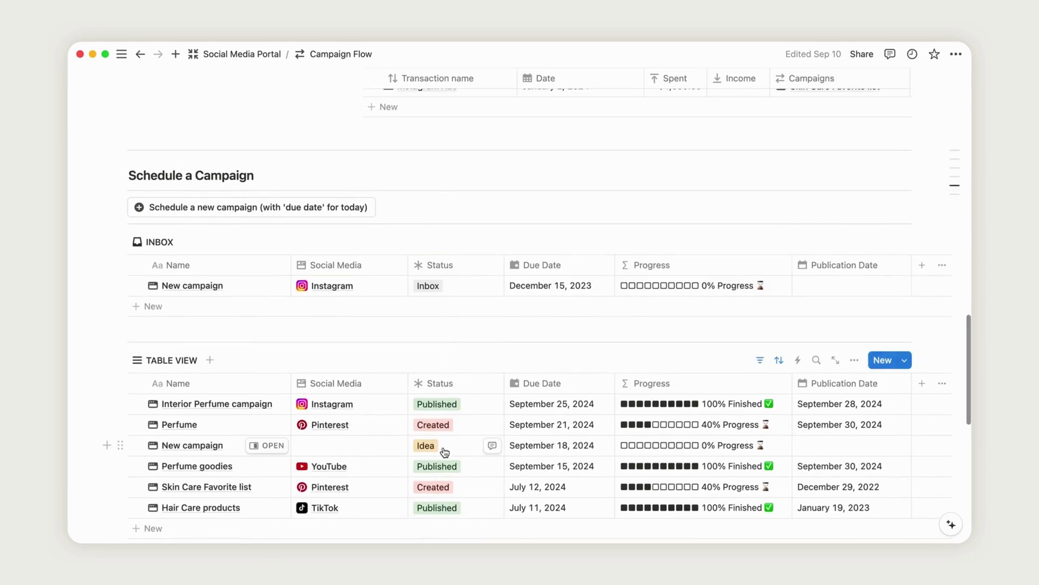
pyautogui.click(441, 424)
pyautogui.click(464, 367)
pyautogui.scroll(3, 464, 367)
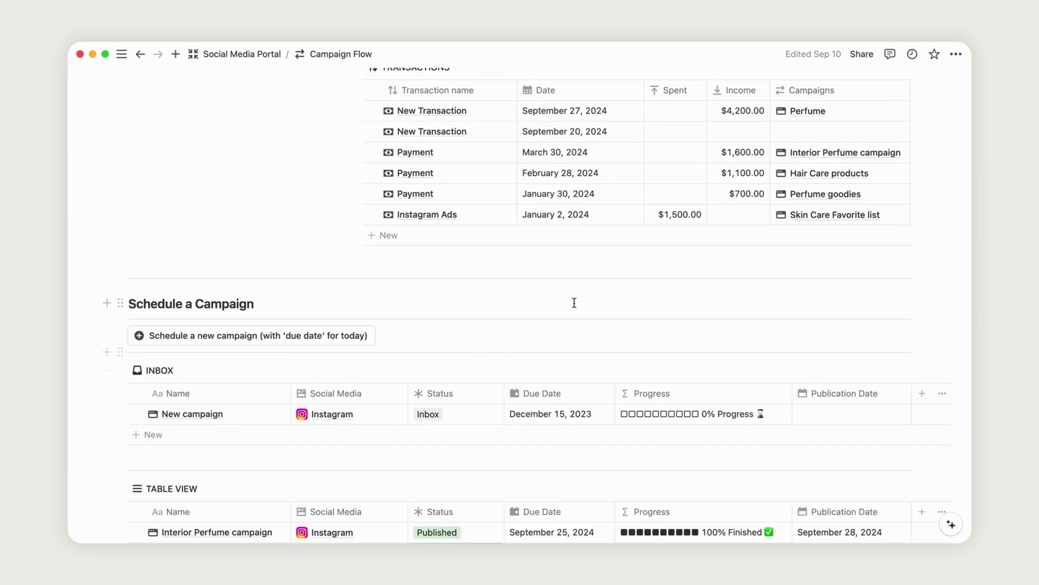
pyautogui.scroll(3, 574, 303)
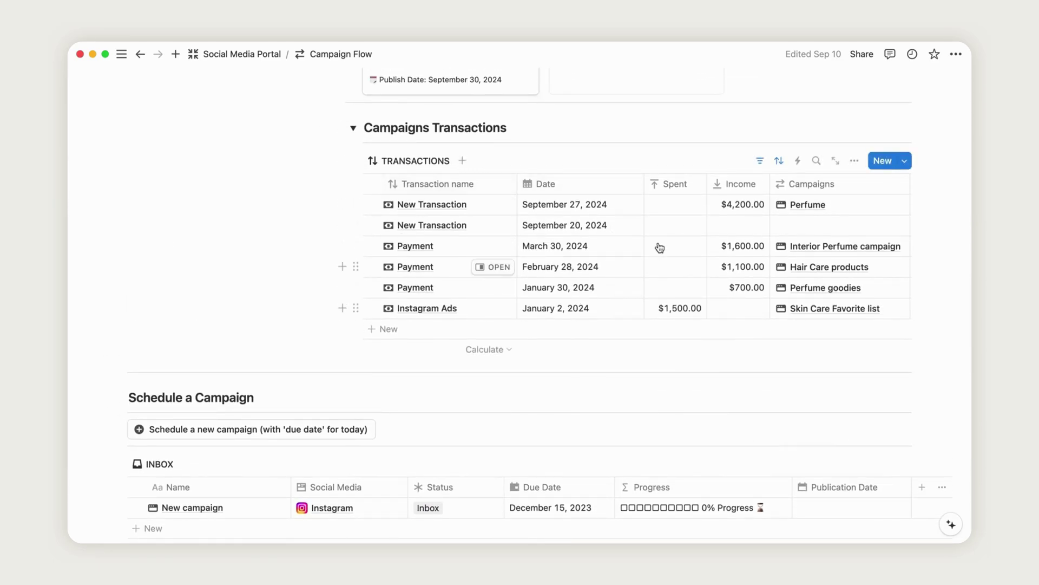
pyautogui.scroll(10, 581, 180)
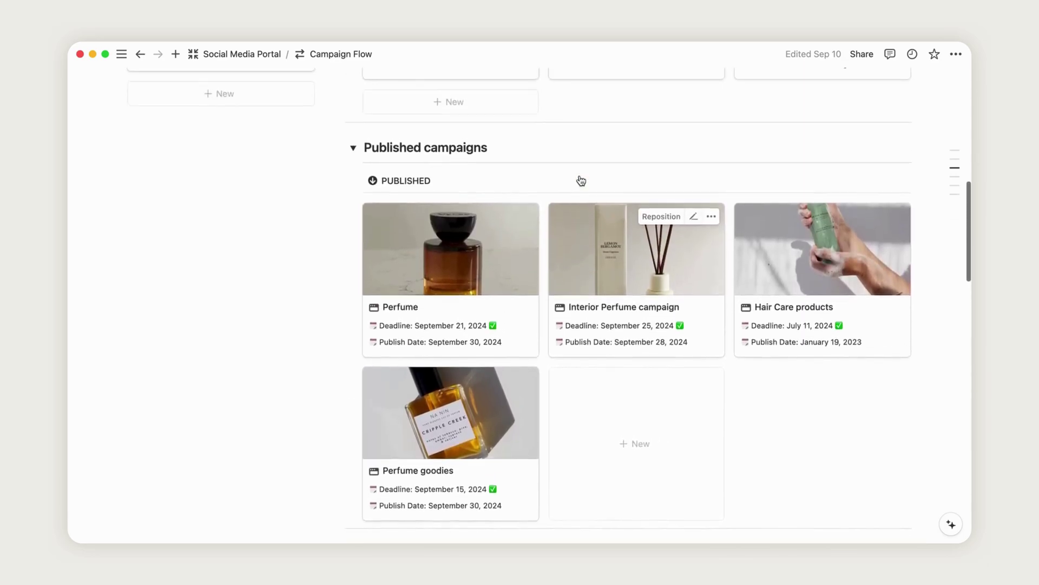
pyautogui.scroll(5, 581, 180)
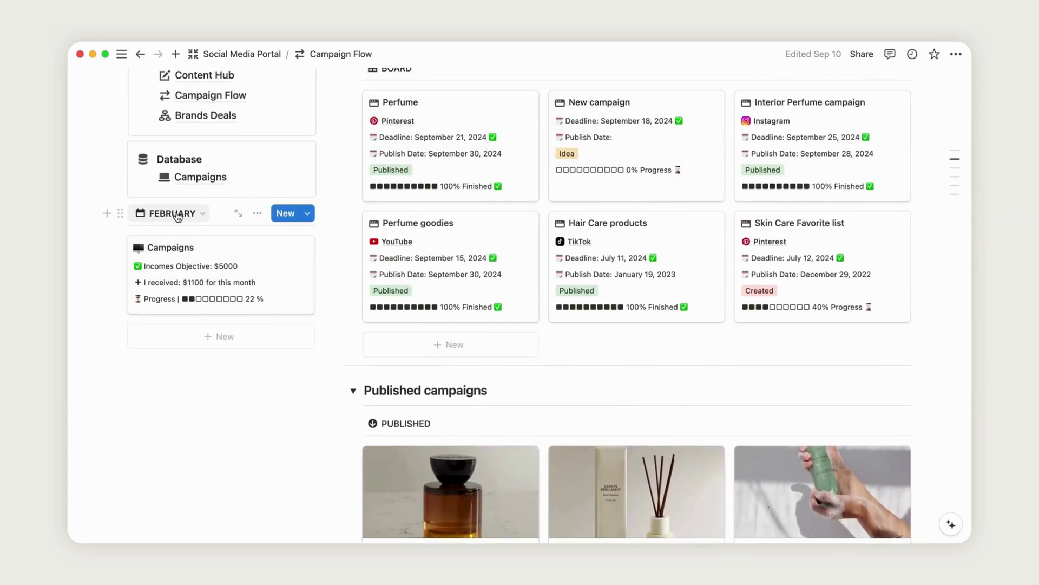
pyautogui.scroll(-5, 177, 217)
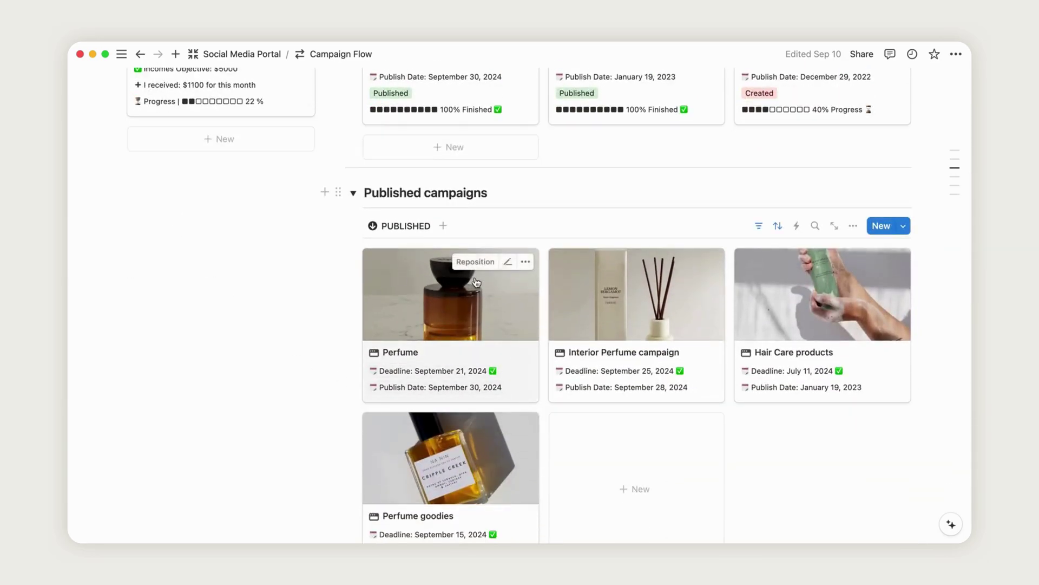
pyautogui.scroll(1, 951, 366)
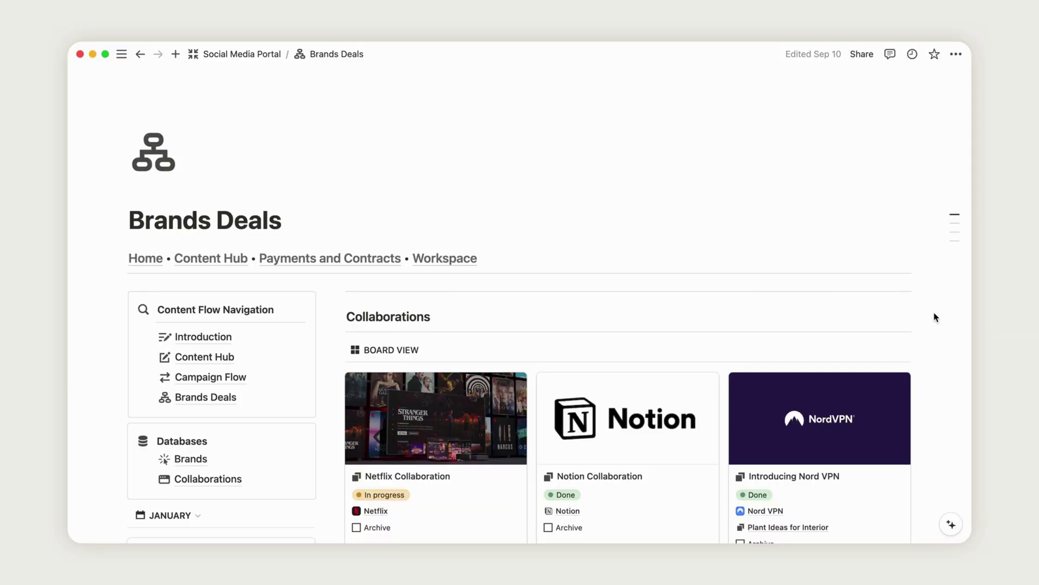
# Add a brand card to the Brands board using the New Company template and title it Nike.
pyautogui.scroll(-15, 936, 317)
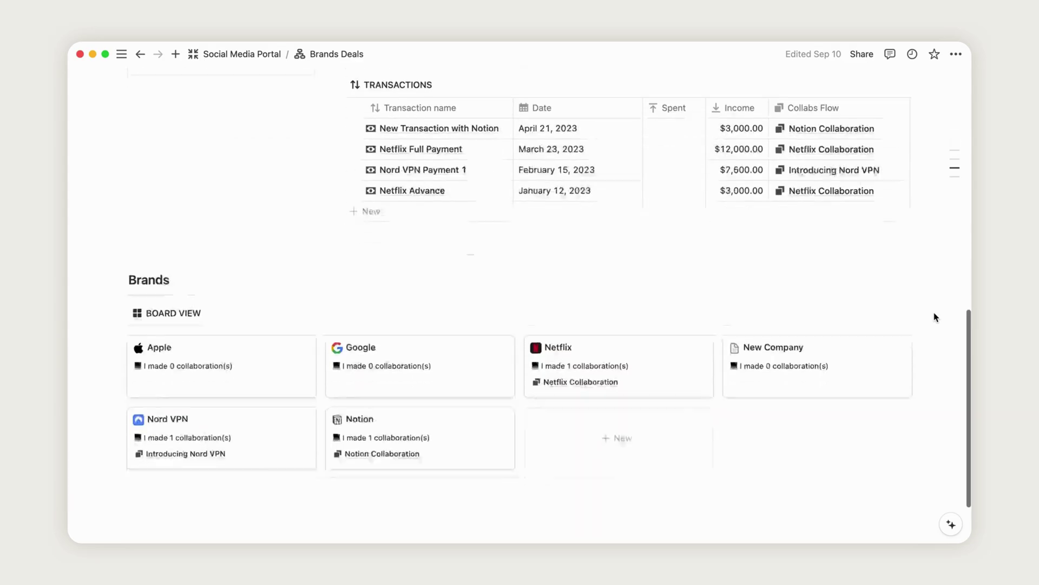
pyautogui.scroll(10, 936, 317)
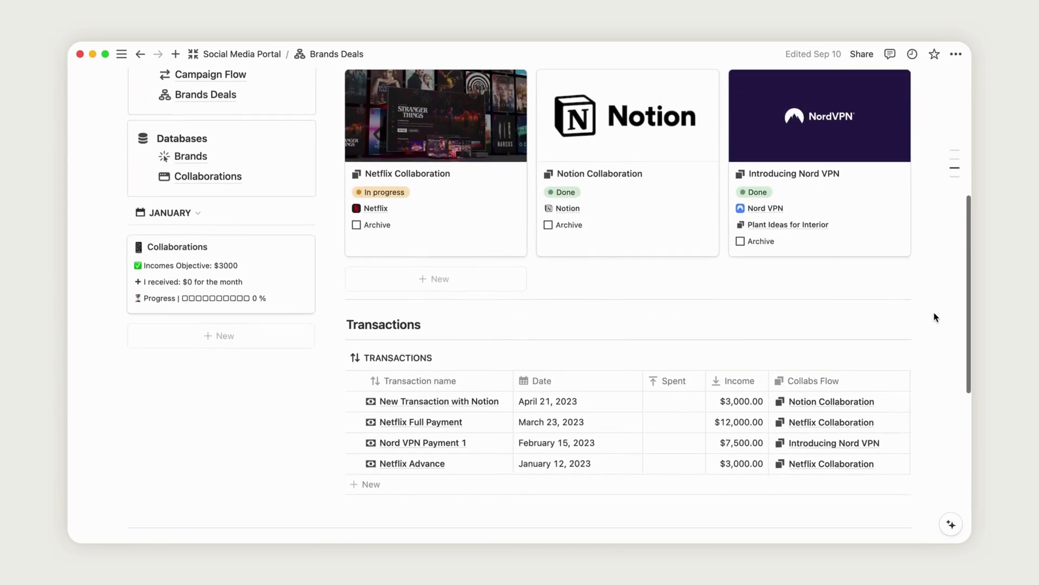
pyautogui.scroll(3, 935, 316)
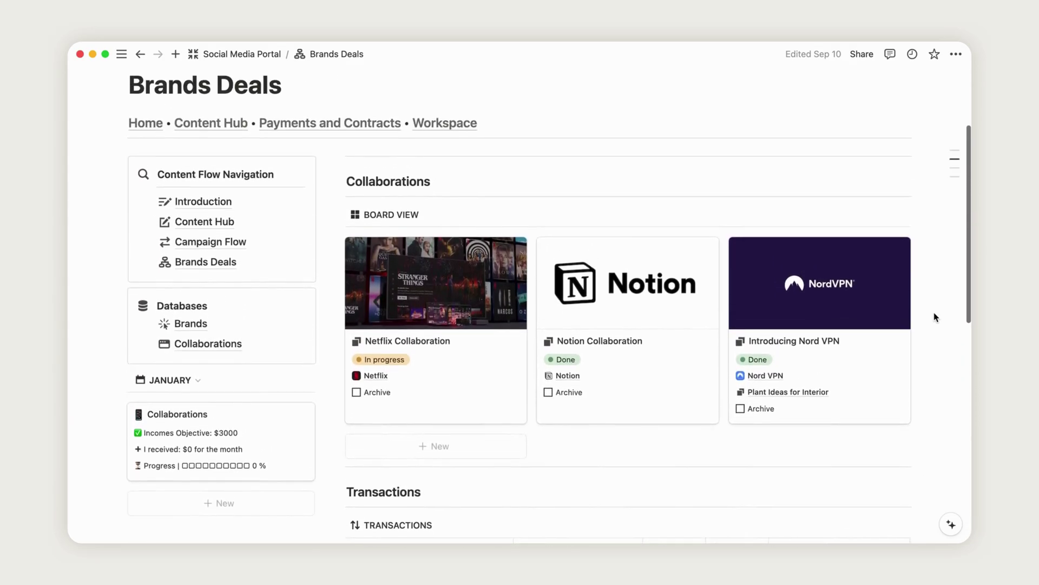
pyautogui.click(197, 324)
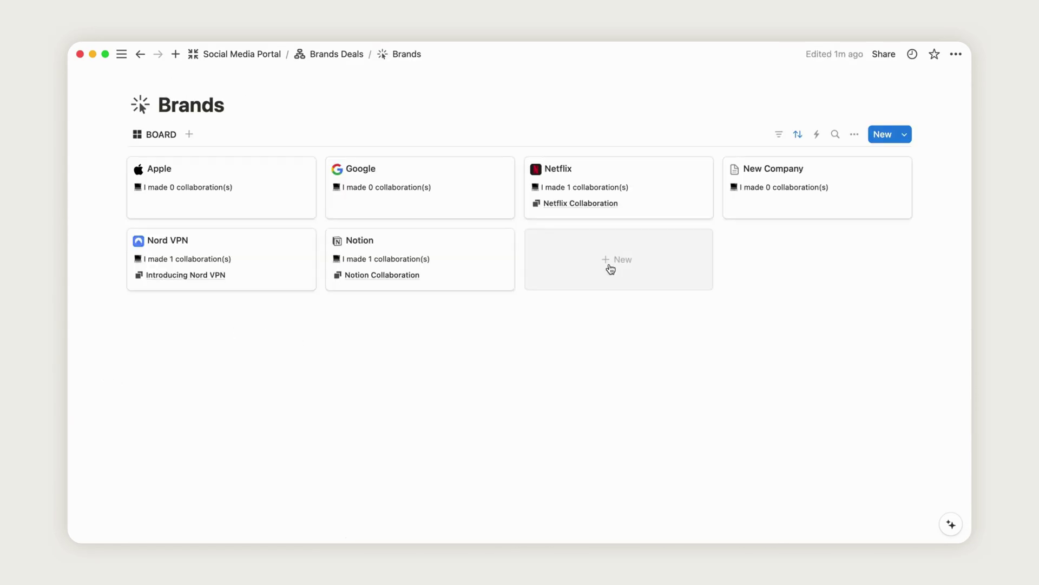
pyautogui.click(588, 277)
pyautogui.click(396, 318)
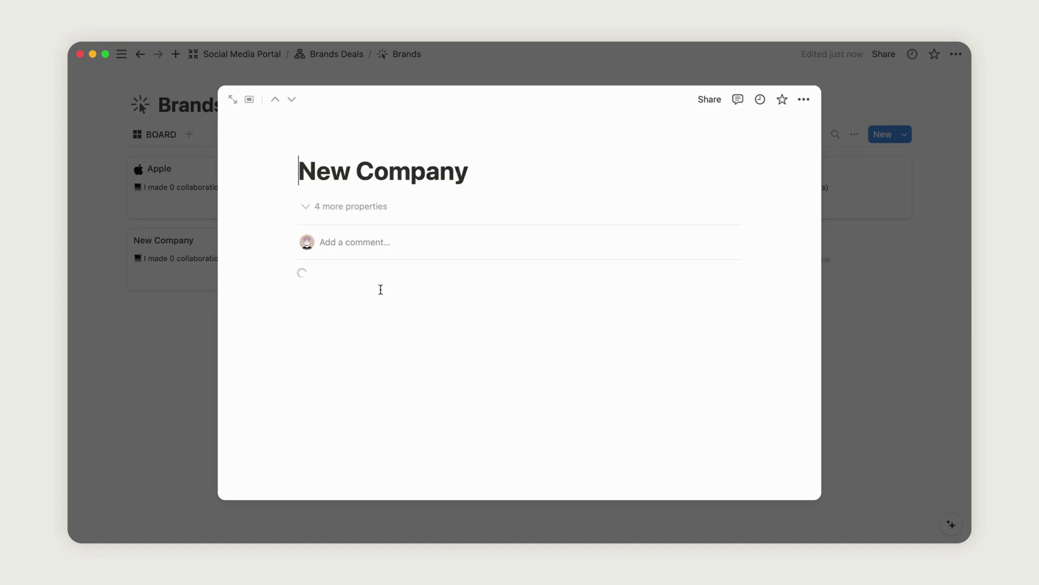
pyautogui.tripleClick(358, 176)
pyautogui.write('Nike')
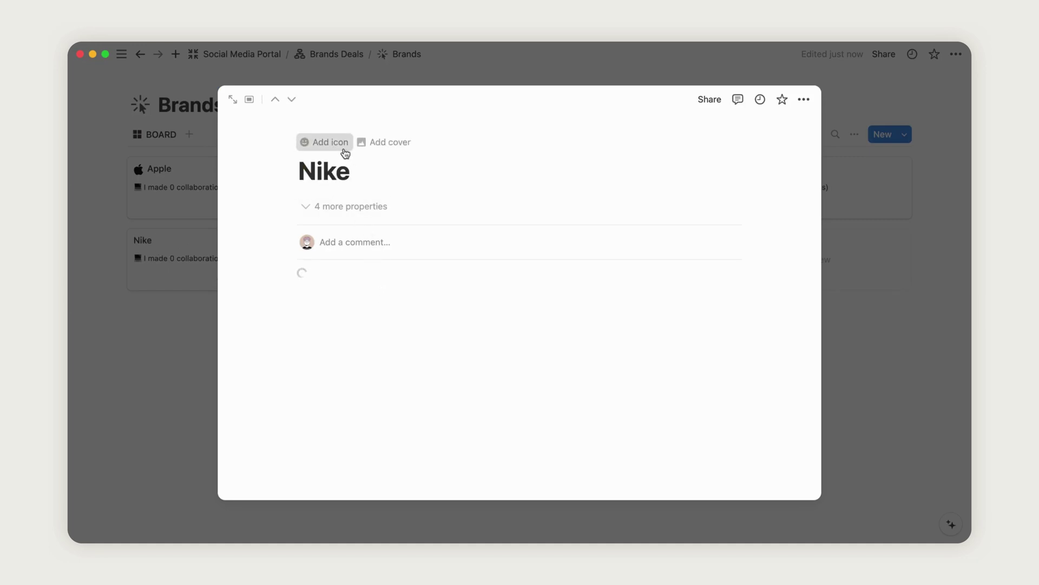
# Set the Nike page icon to the Nike logo from a pasted image link, then close it.
pyautogui.click(345, 154)
pyautogui.click(338, 205)
pyautogui.click(305, 242)
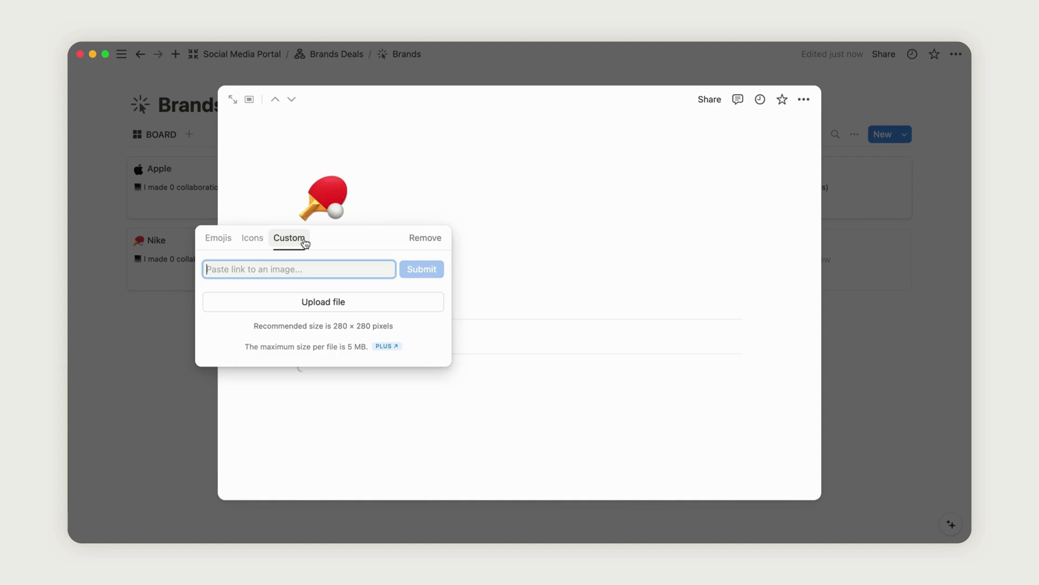
pyautogui.press('super+v')
pyautogui.click(410, 278)
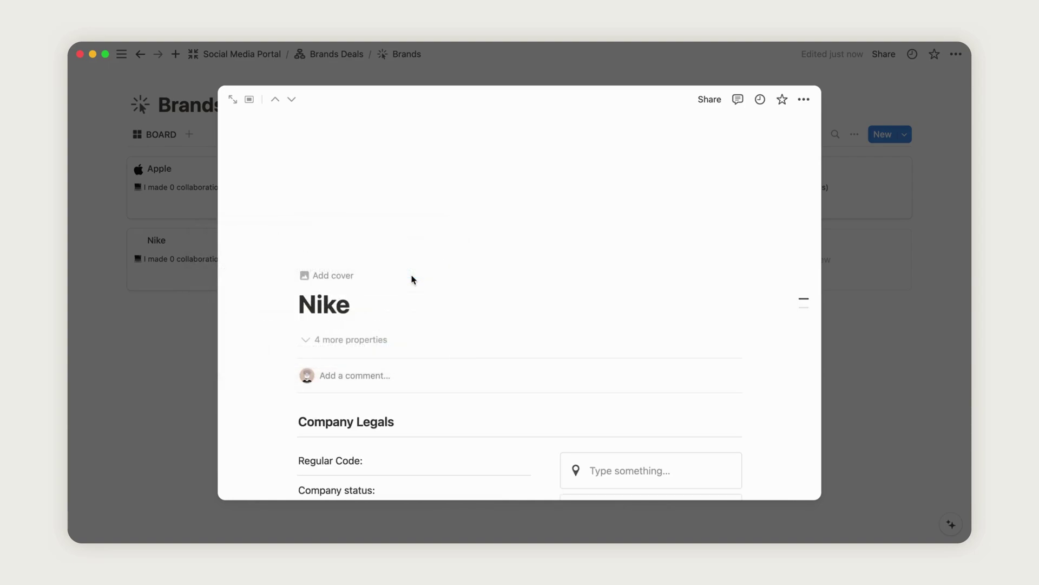
pyautogui.scroll(-8, 412, 279)
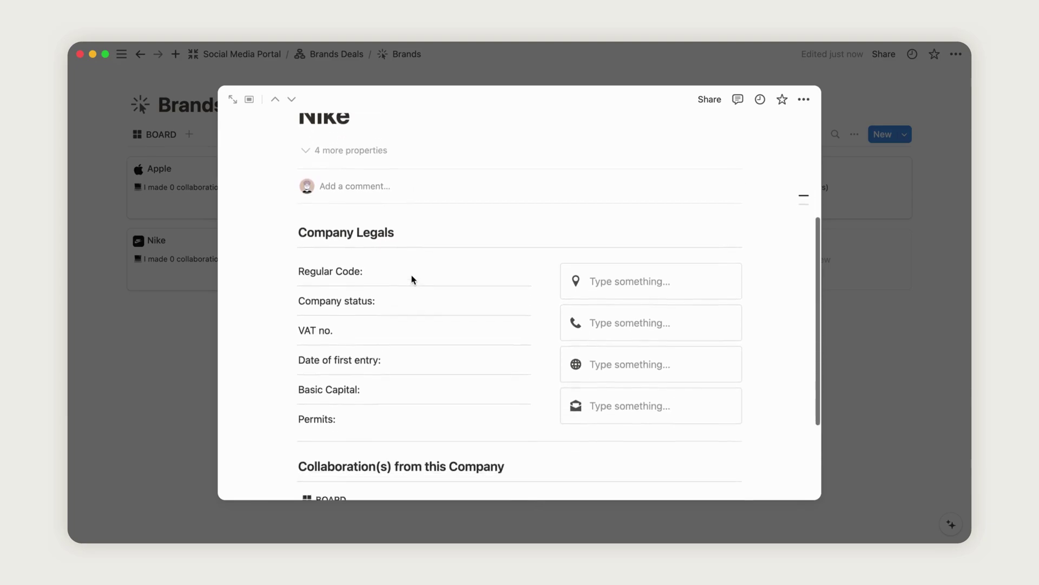
pyautogui.scroll(-2, 411, 275)
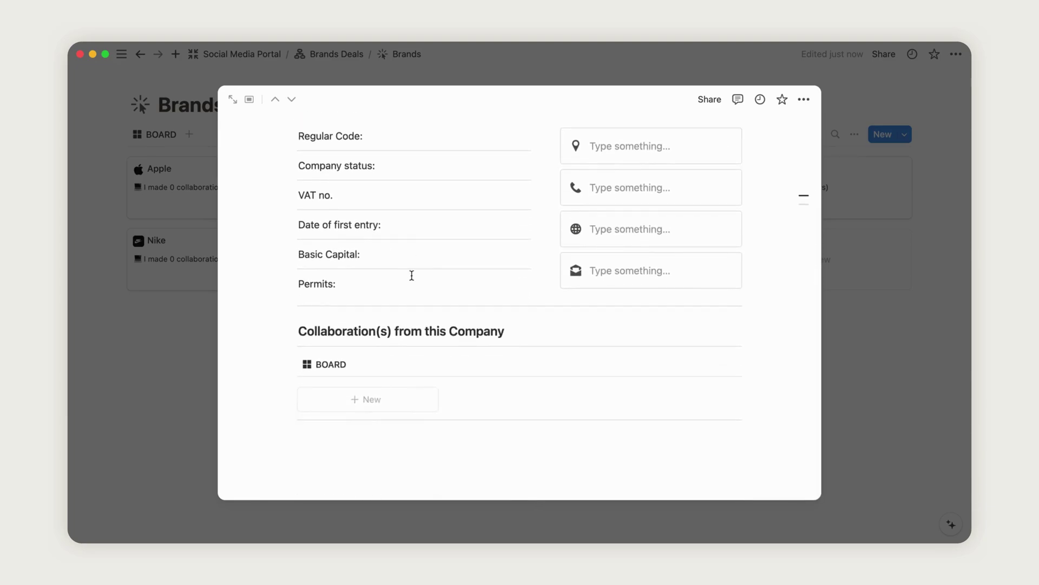
pyautogui.click(186, 354)
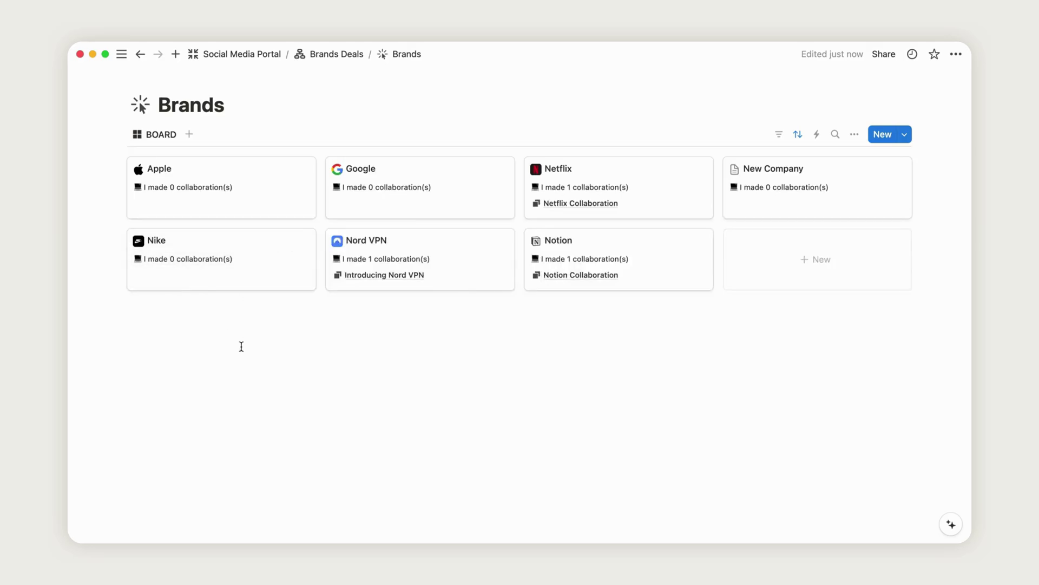
# Add a Nike Collab collaboration on the Brands Deals board with the Nike logo as its cover.
pyautogui.click(340, 54)
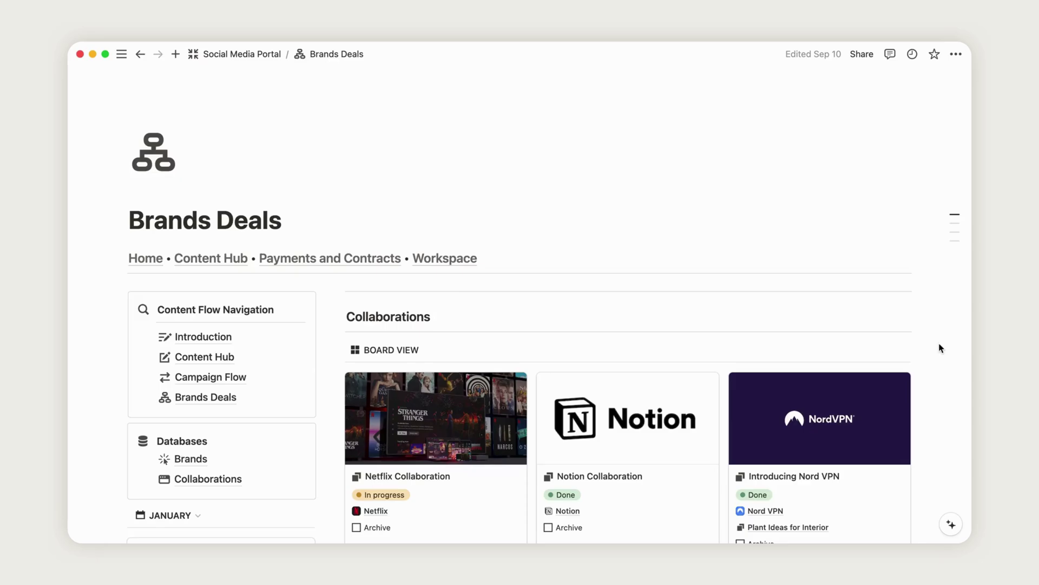
pyautogui.scroll(-5, 941, 348)
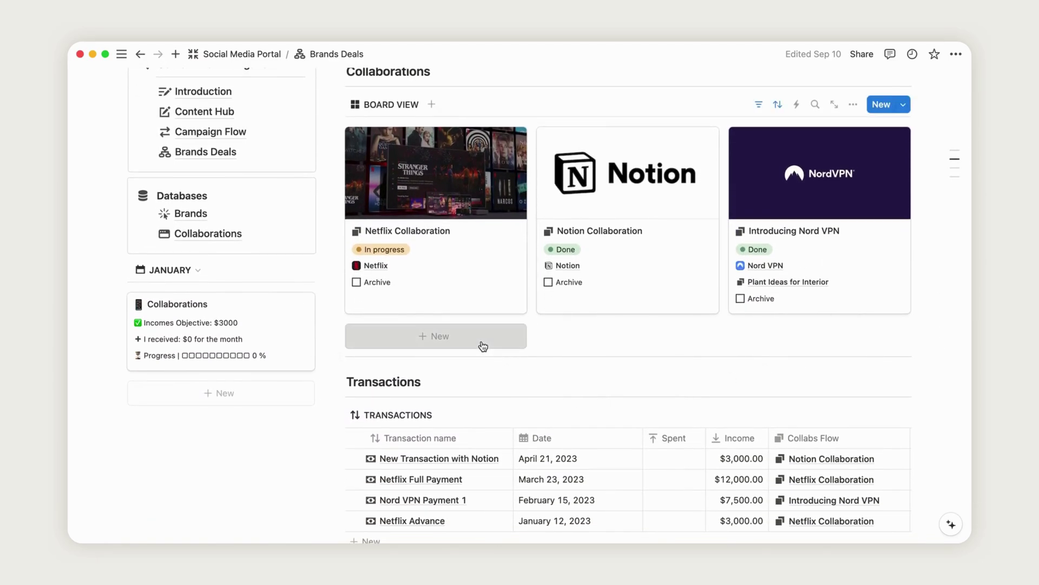
pyautogui.click(481, 345)
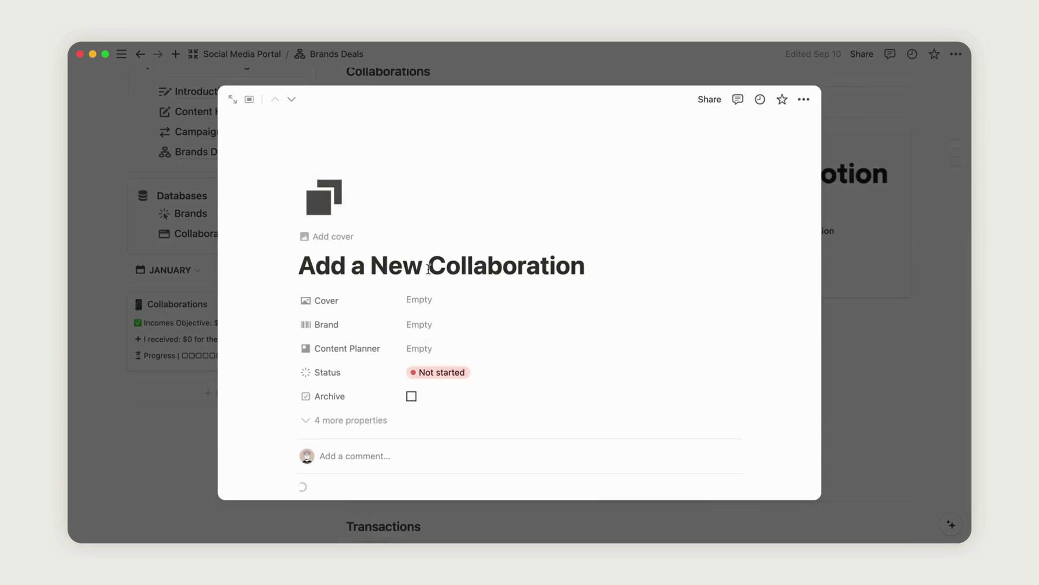
pyautogui.moveTo(586, 265); pyautogui.dragTo(299, 265)
pyautogui.write('Nike Collab')
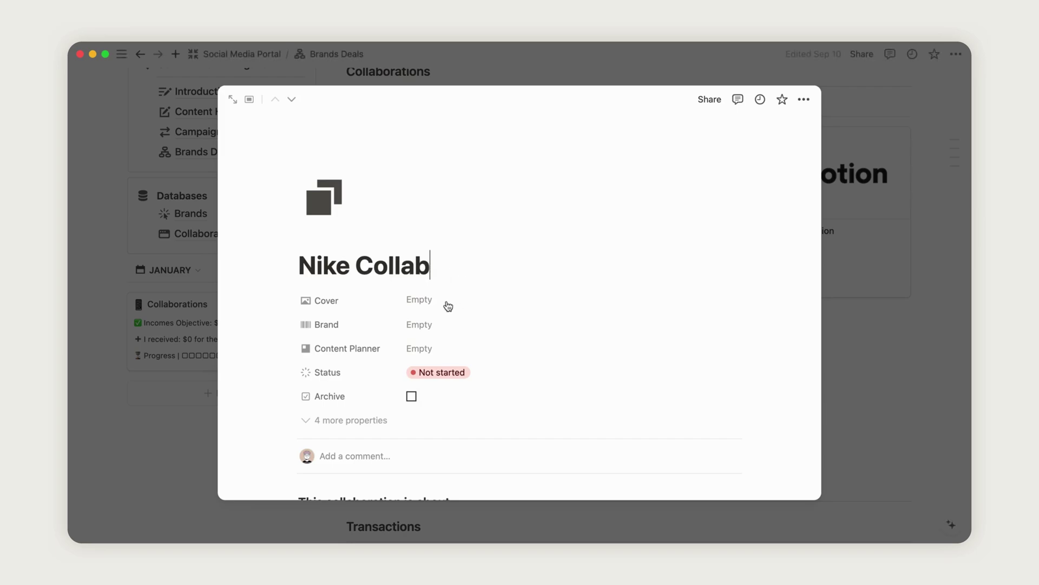
pyautogui.click(440, 301)
pyautogui.click(541, 329)
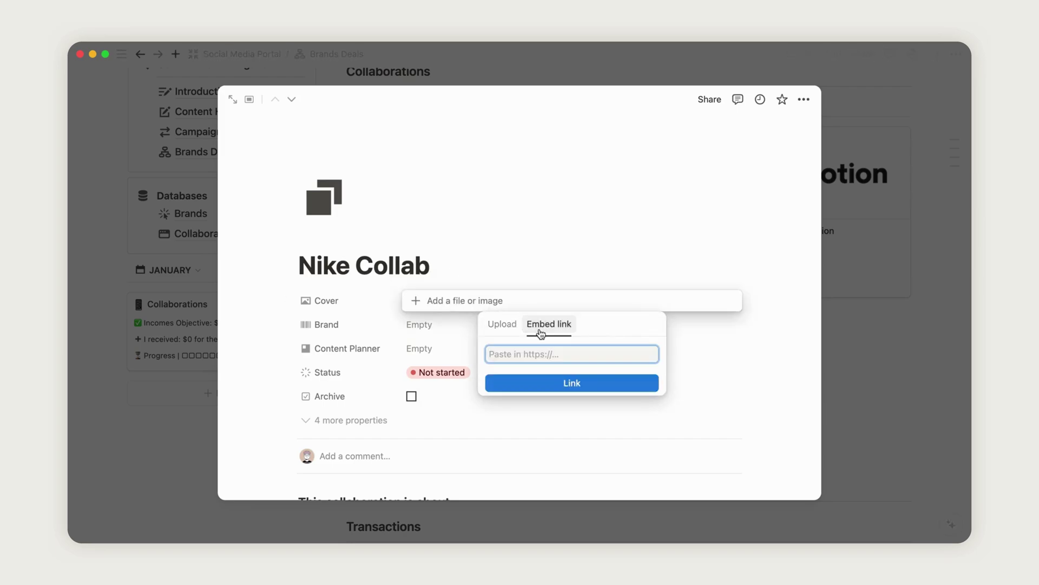
pyautogui.click(565, 382)
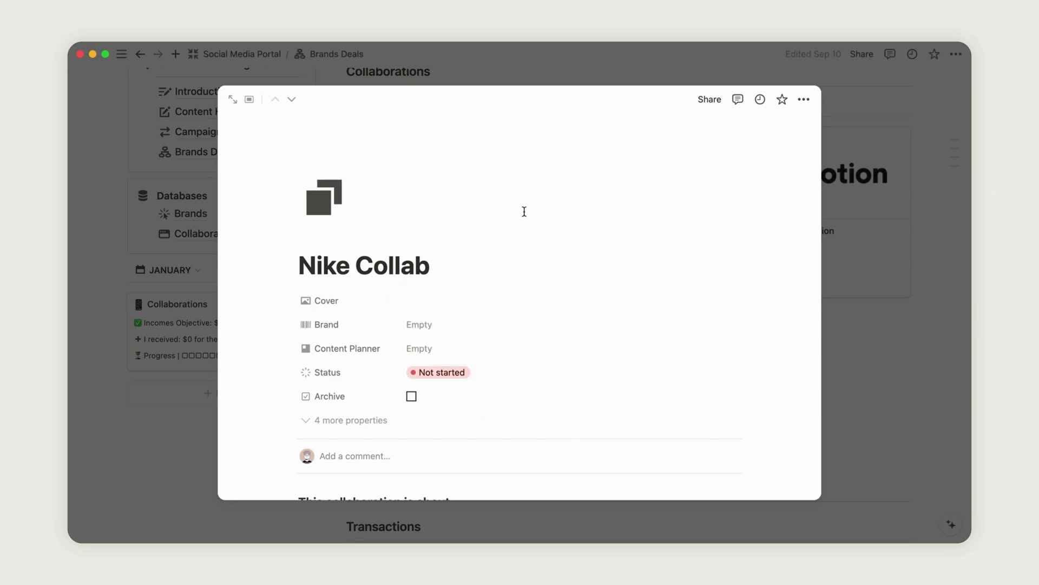
# Link Nike Collab to the Nike brand and the New Post content page.
pyautogui.click(432, 336)
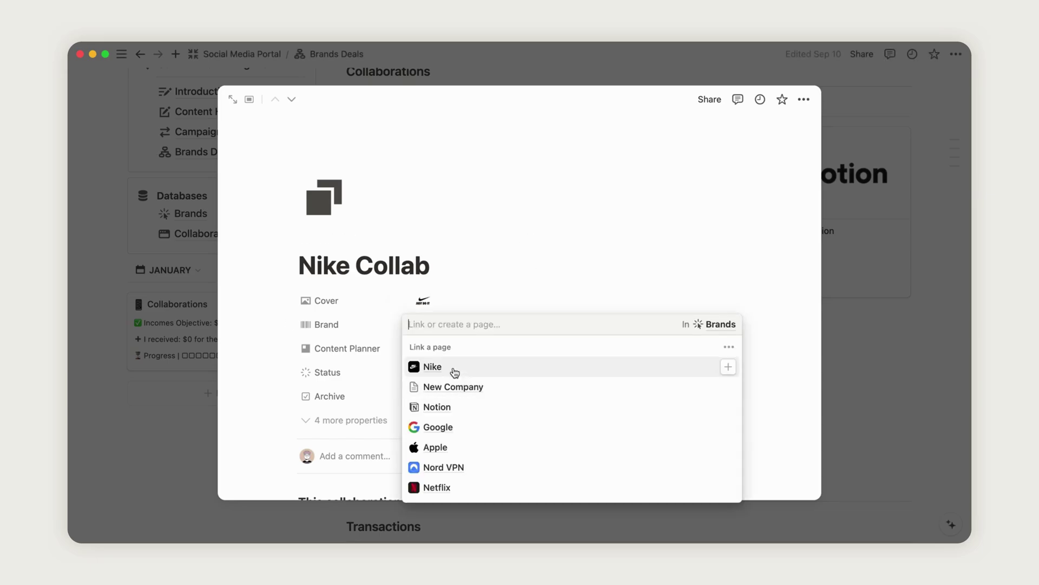
pyautogui.click(455, 369)
pyautogui.scroll(-5, 464, 372)
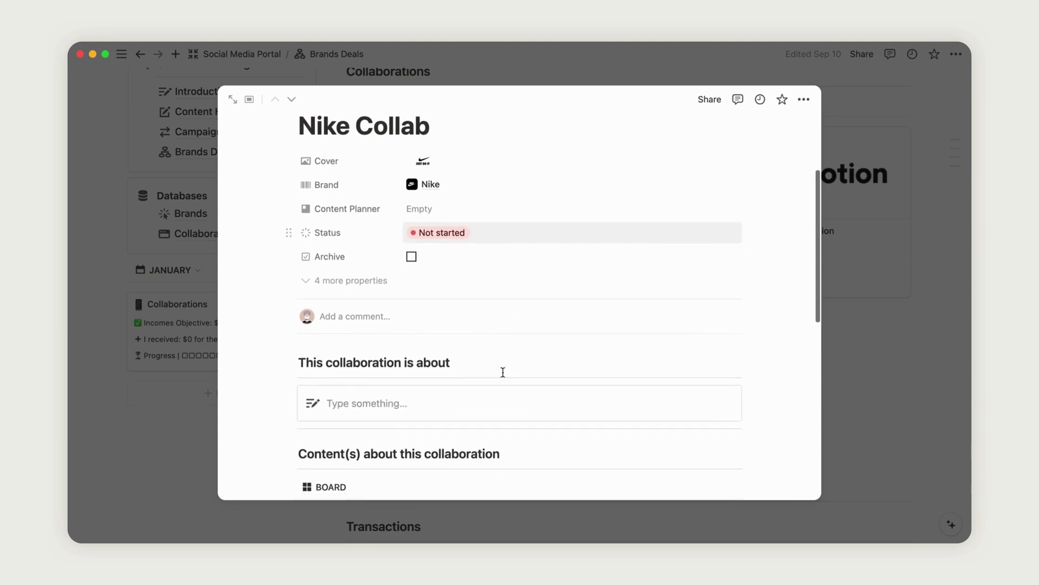
pyautogui.click(439, 211)
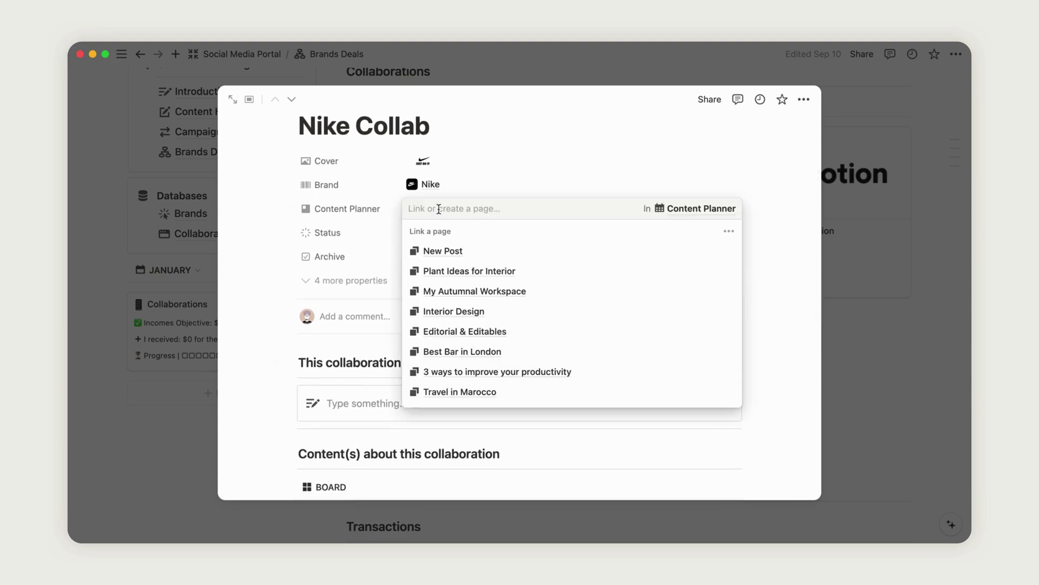
pyautogui.click(476, 258)
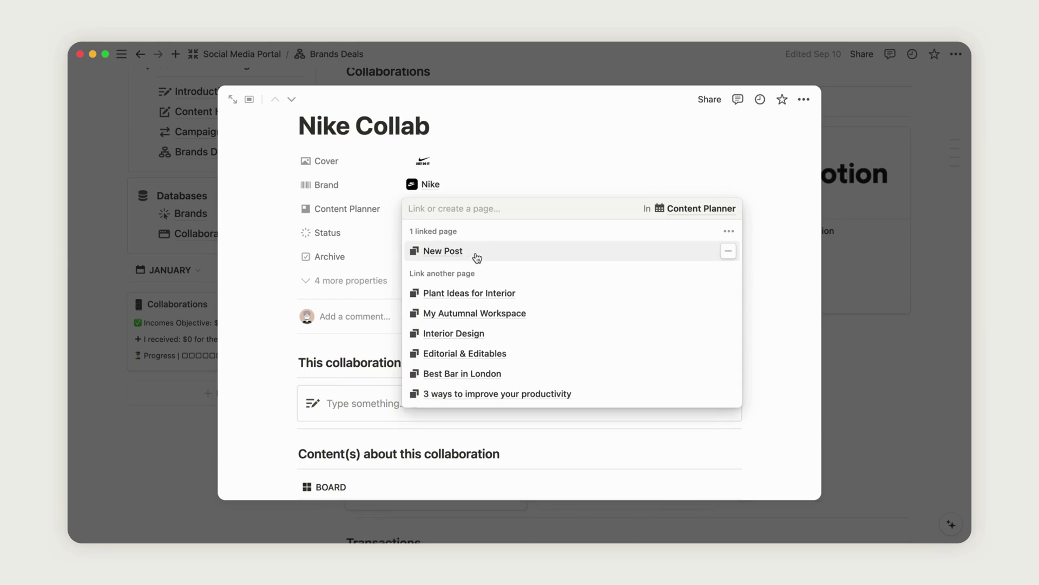
pyautogui.click(507, 163)
# Set the Nike Collab status to In progress.
pyautogui.scroll(-5, 516, 279)
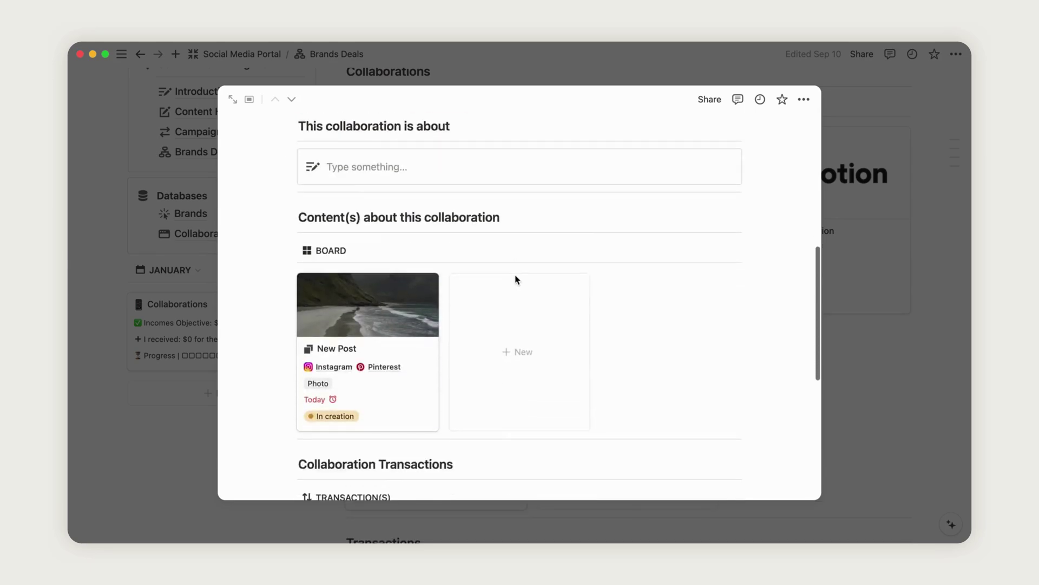
pyautogui.scroll(5, 446, 365)
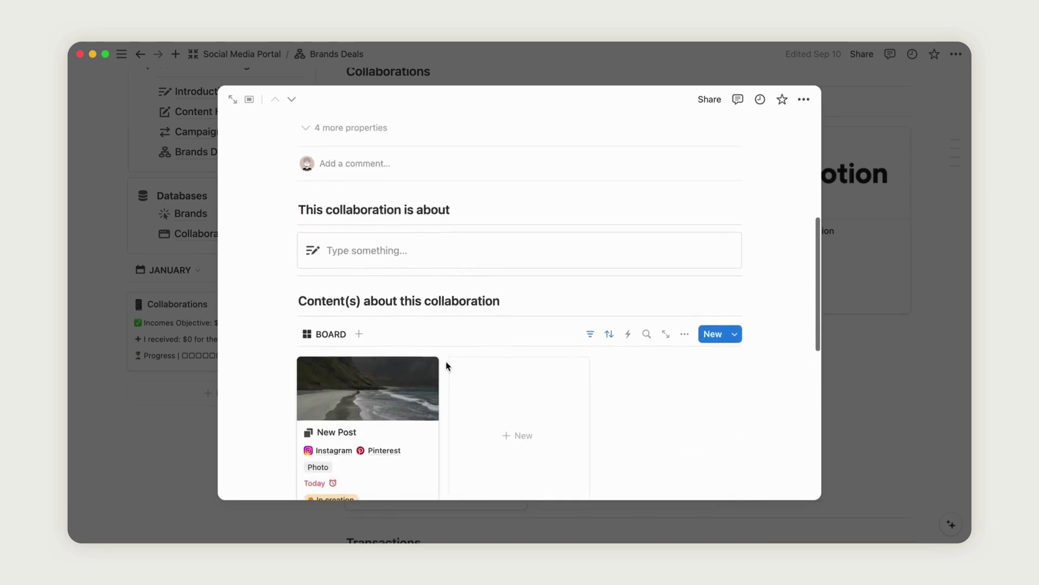
pyautogui.click(447, 255)
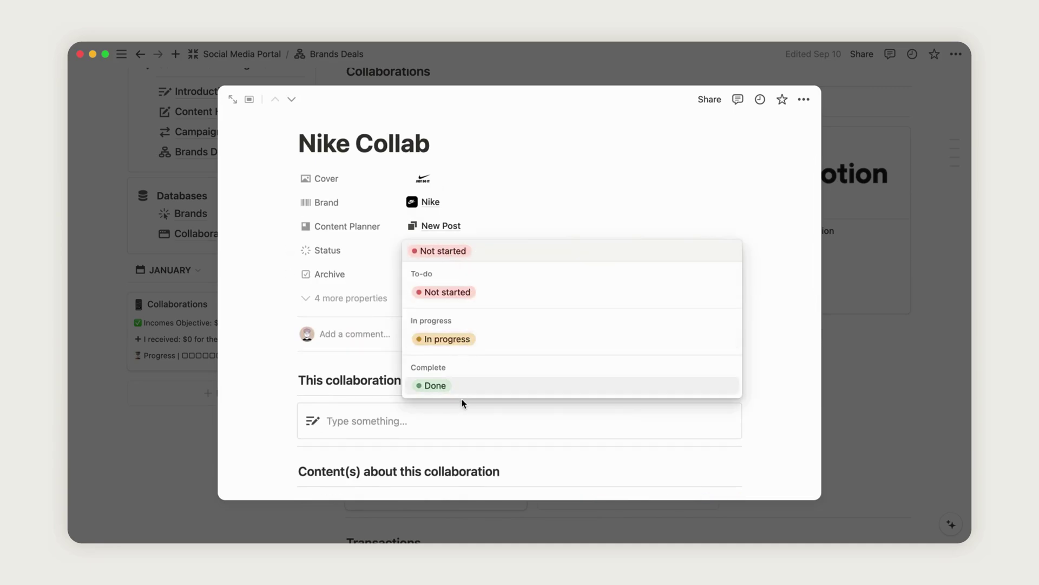
pyautogui.click(462, 339)
# Add a transaction dated September 25, 2024 with $8,900 income to Nike Collab.
pyautogui.scroll(-9, 488, 352)
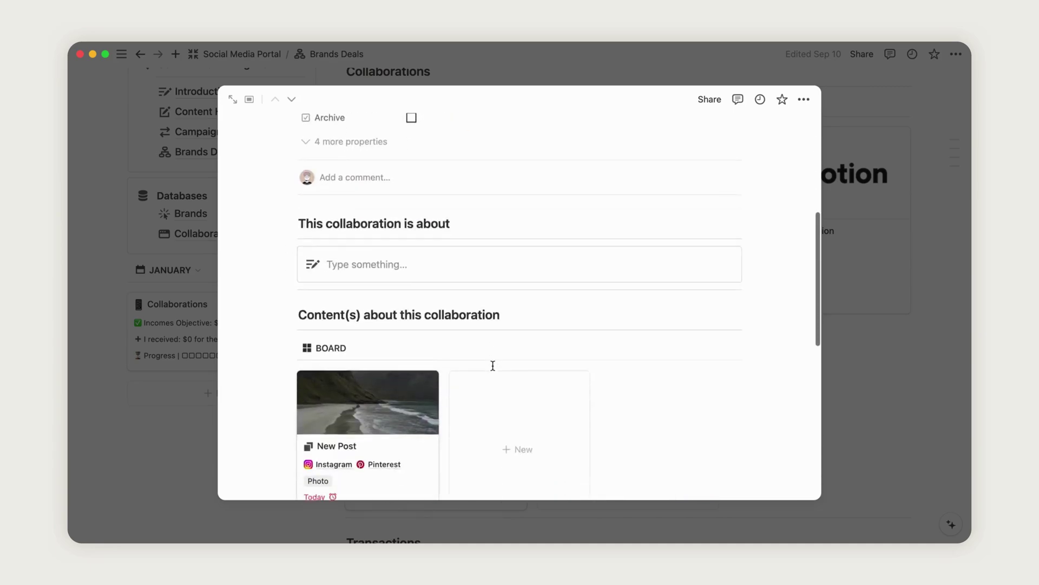
pyautogui.click(316, 361)
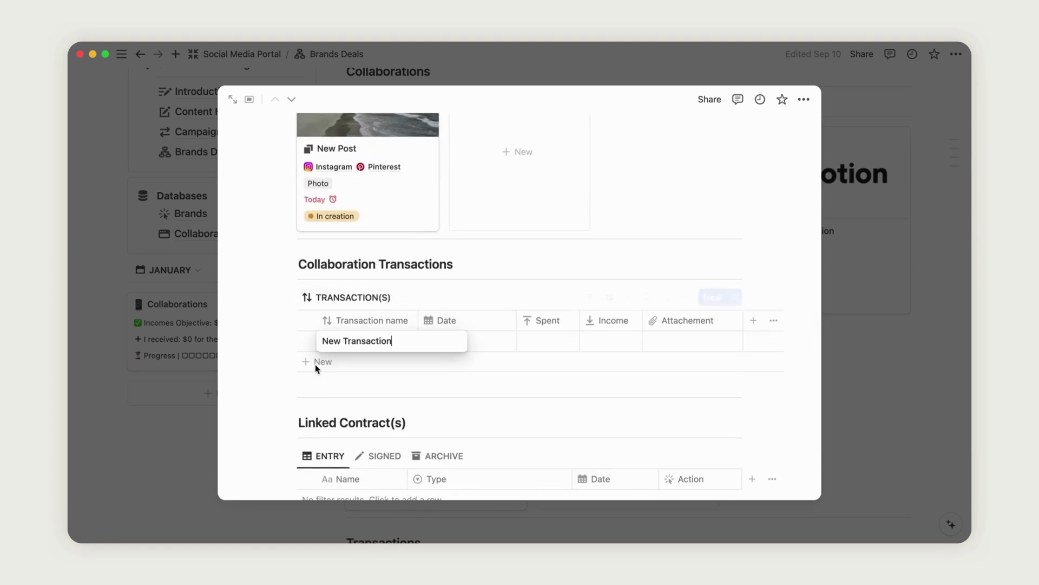
pyautogui.click(482, 348)
pyautogui.click(482, 348)
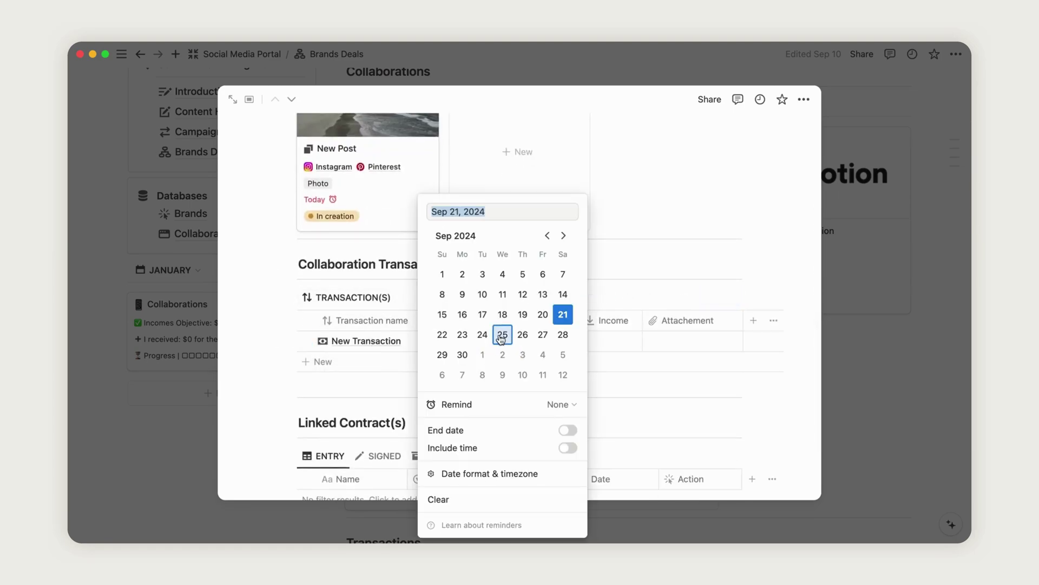
pyautogui.click(616, 347)
pyautogui.click(609, 340)
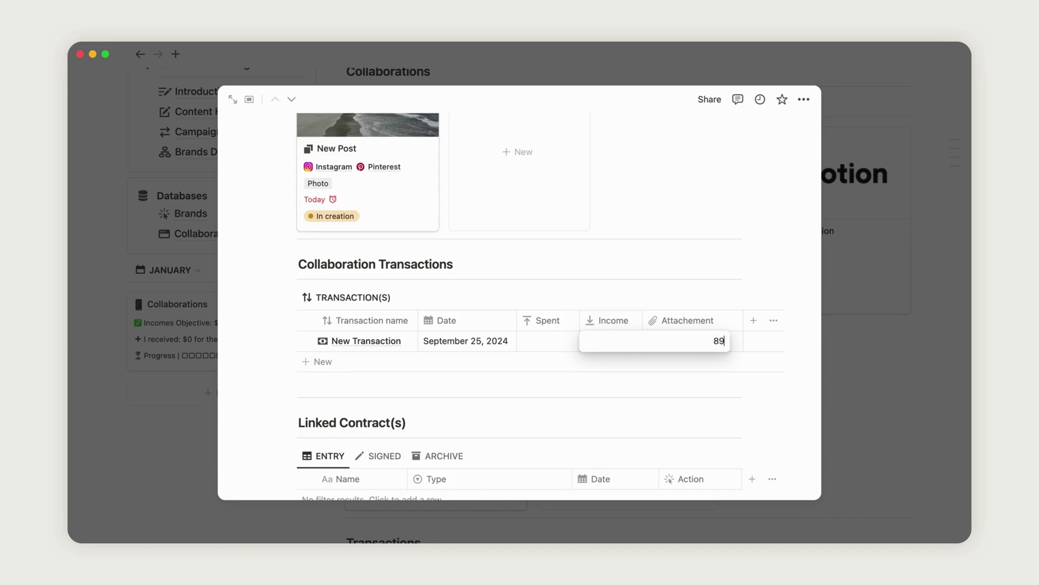
pyautogui.write('8900')
pyautogui.press('Return')
# Link a new License Agreement contract dated September 24, 2024.
pyautogui.scroll(-5, 615, 290)
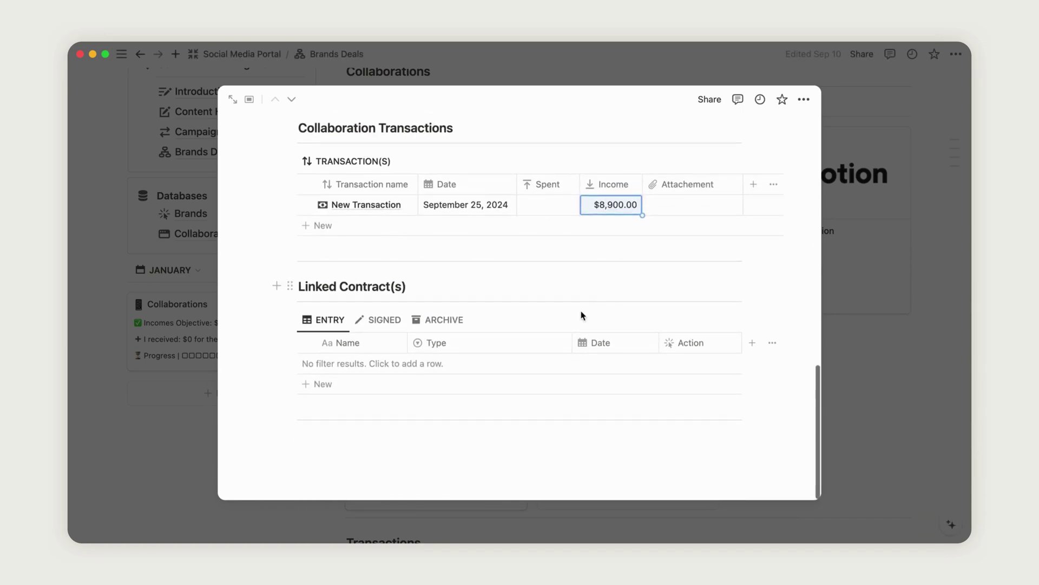
pyautogui.click(301, 390)
pyautogui.click(504, 365)
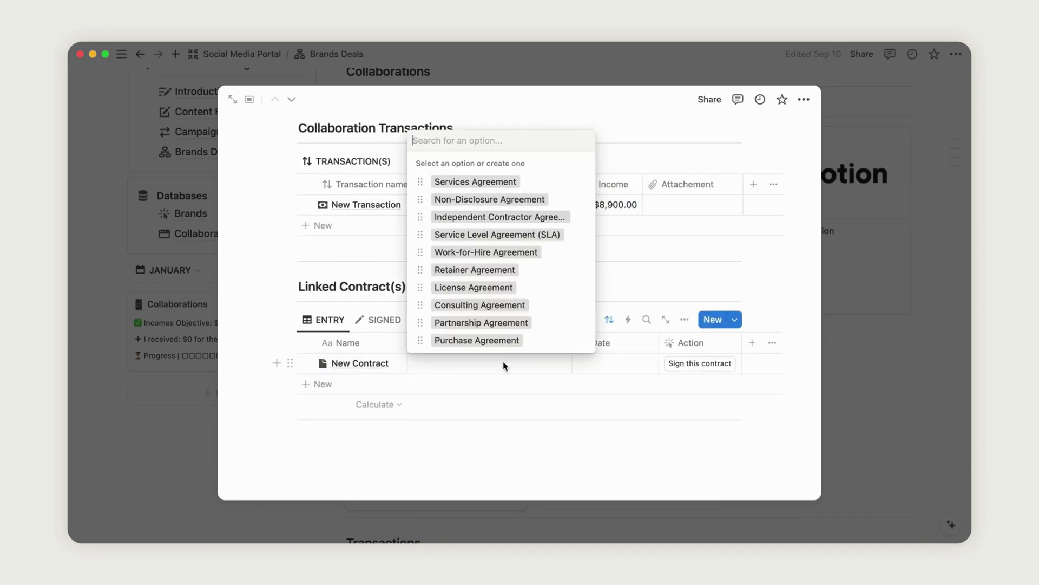
pyautogui.click(504, 287)
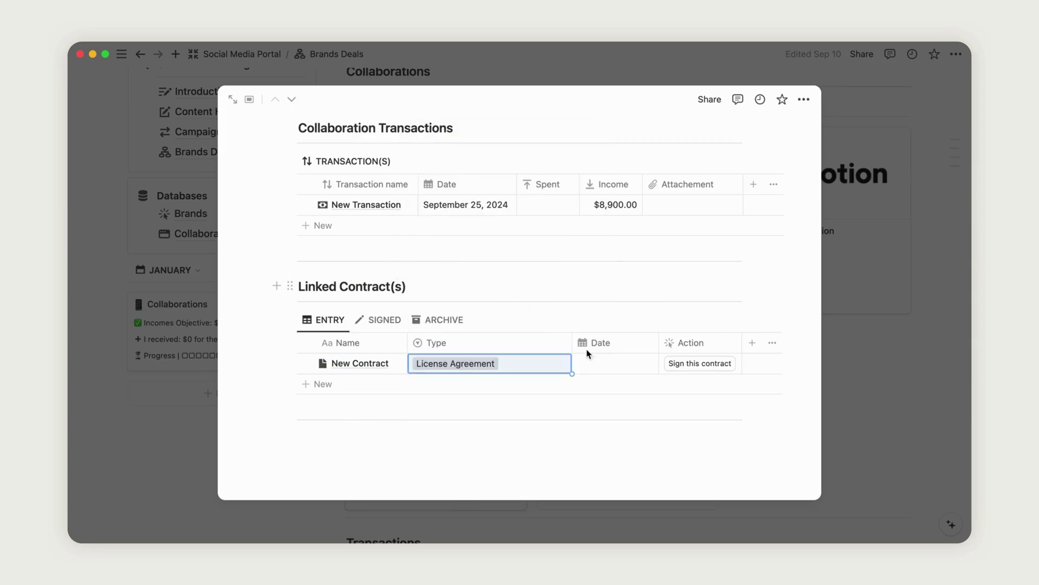
pyautogui.click(607, 367)
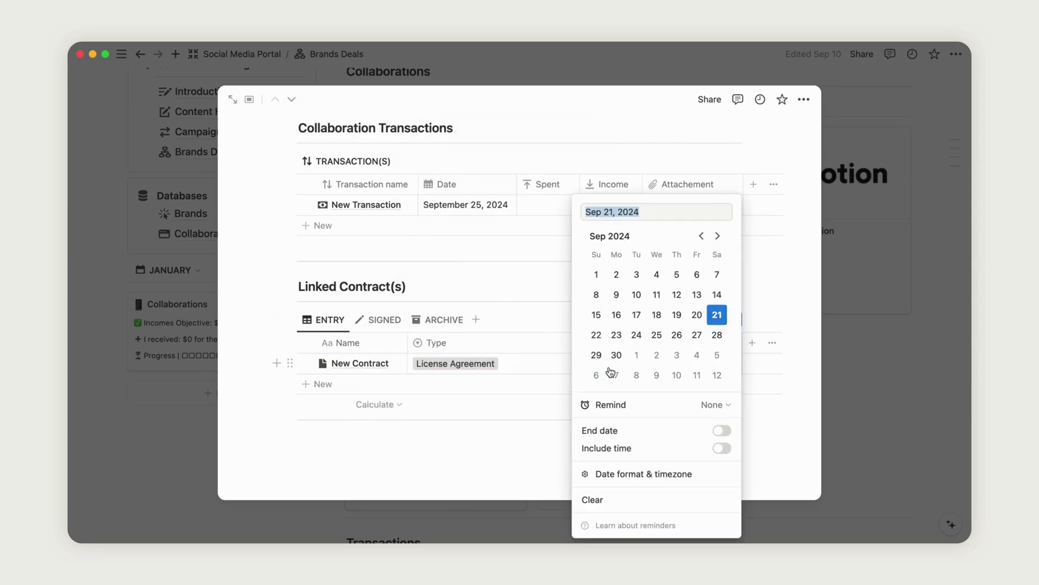
pyautogui.click(528, 358)
pyautogui.scroll(10, 792, 308)
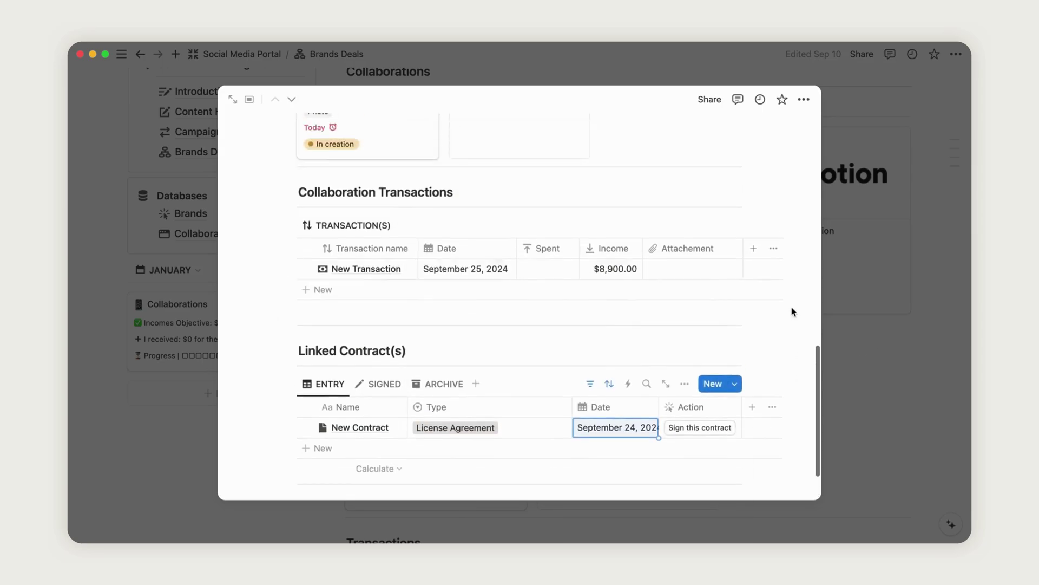
# Close the Nike Collab page and mark Nike Collab as Done.
pyautogui.click(930, 308)
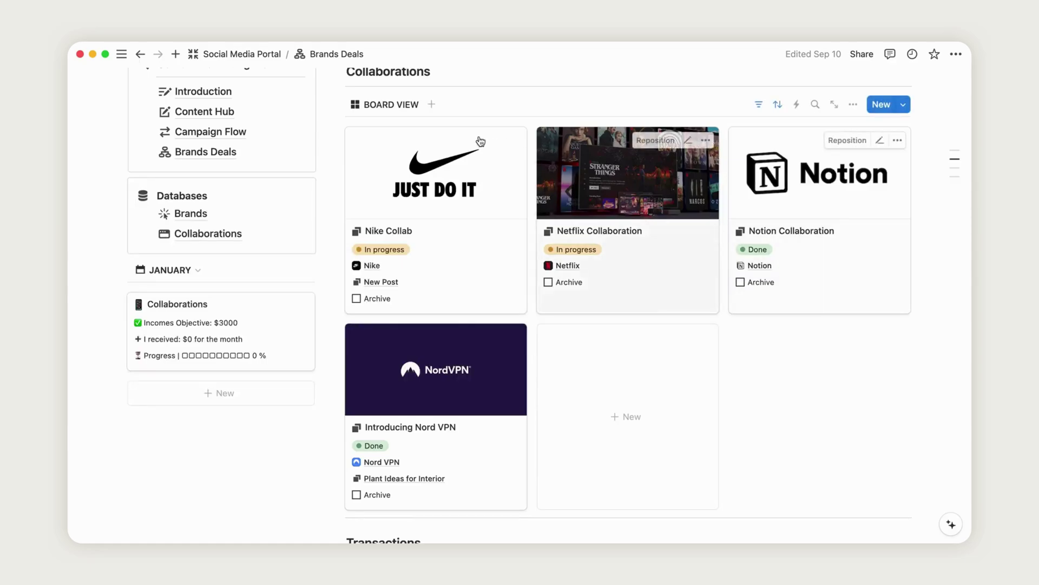
pyautogui.click(397, 250)
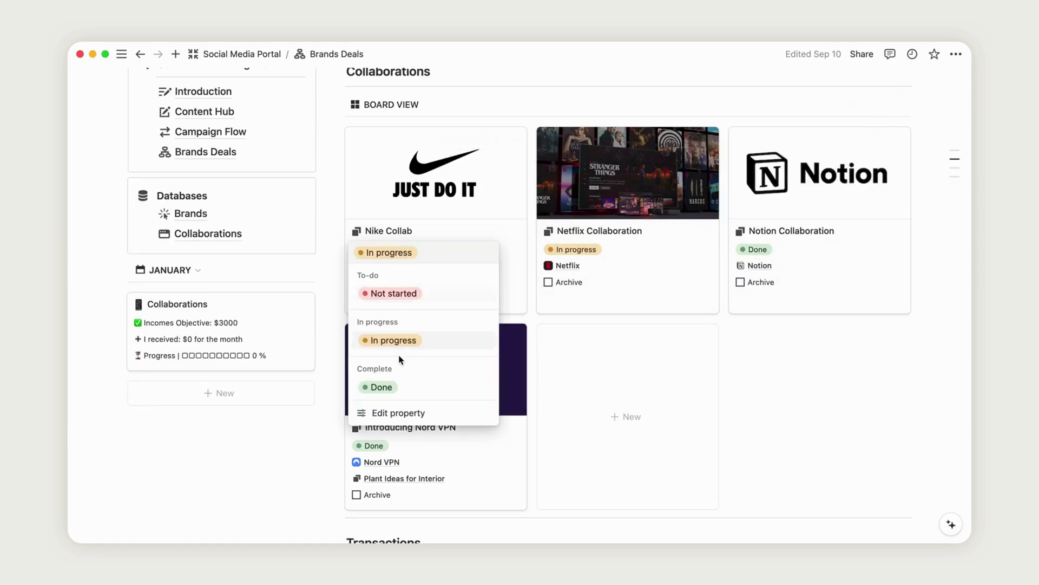
pyautogui.click(396, 387)
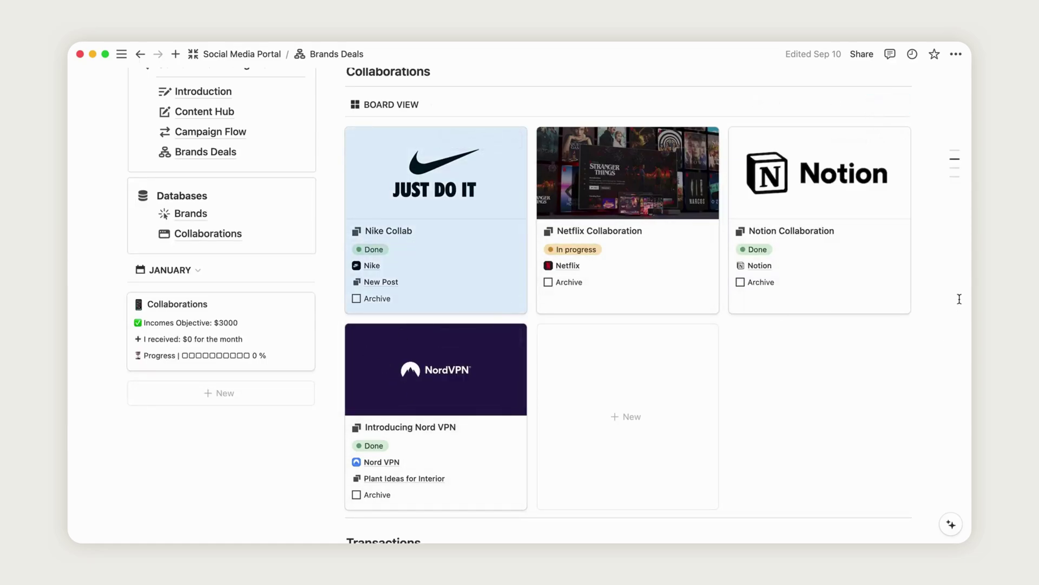
pyautogui.click(439, 318)
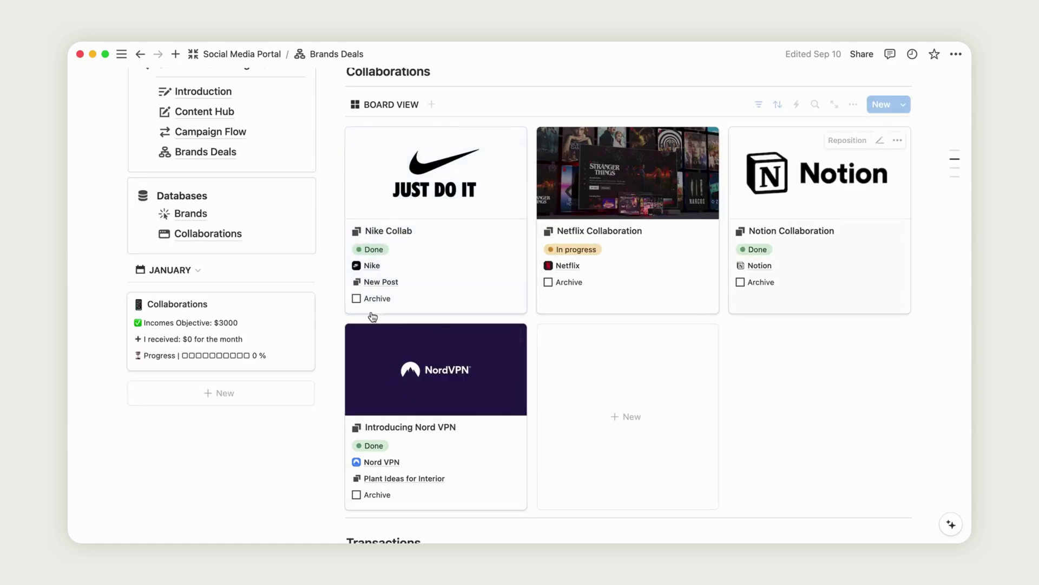
# Switch the monthly summary to September ($8900 of $9000, 98%) and review the Nike Collab page.
pyautogui.click(194, 271)
pyautogui.click(170, 456)
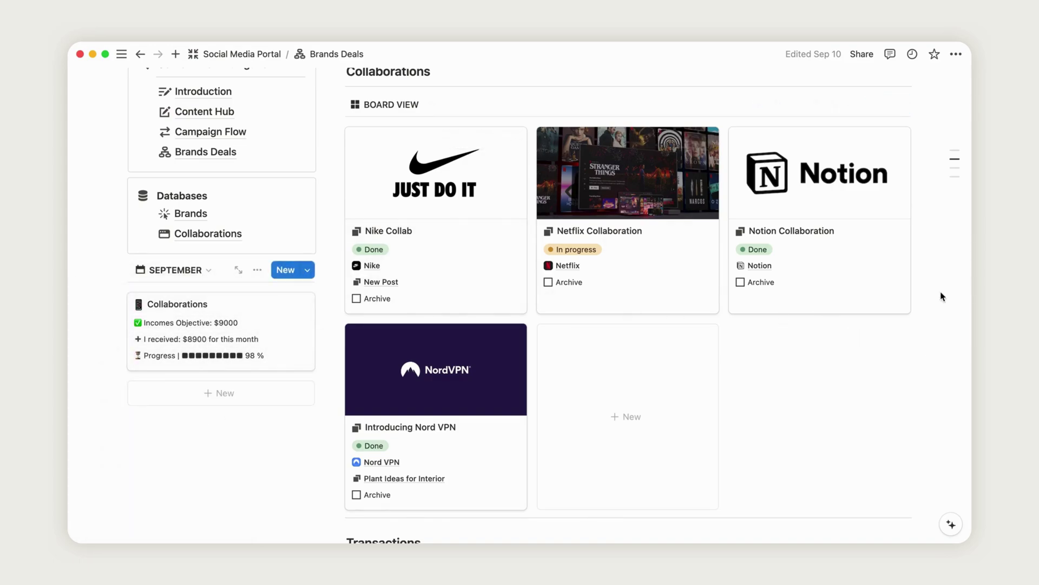
pyautogui.scroll(-10, 942, 296)
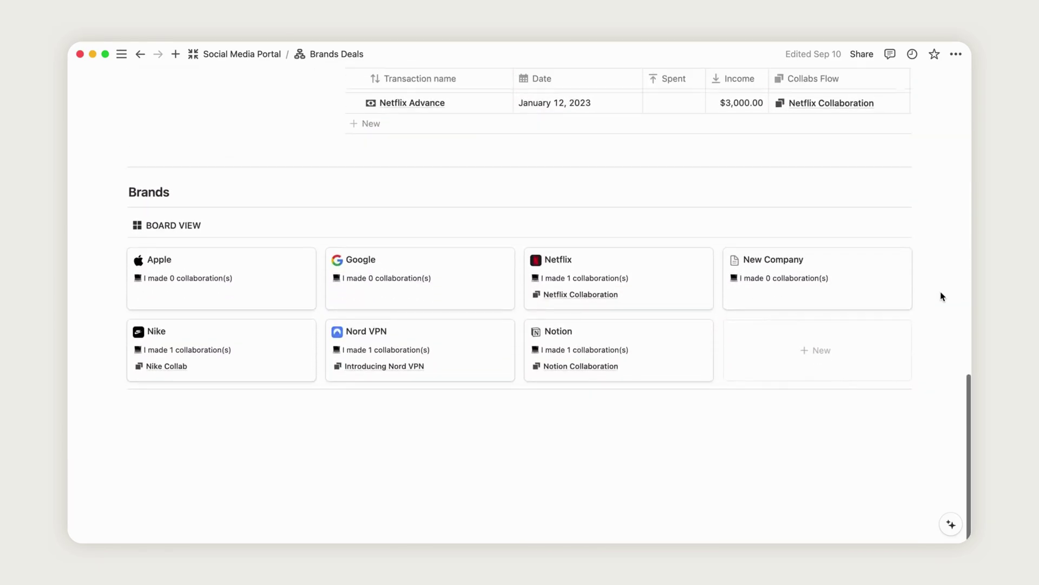
pyautogui.scroll(8, 940, 291)
pyautogui.scroll(-4, 940, 293)
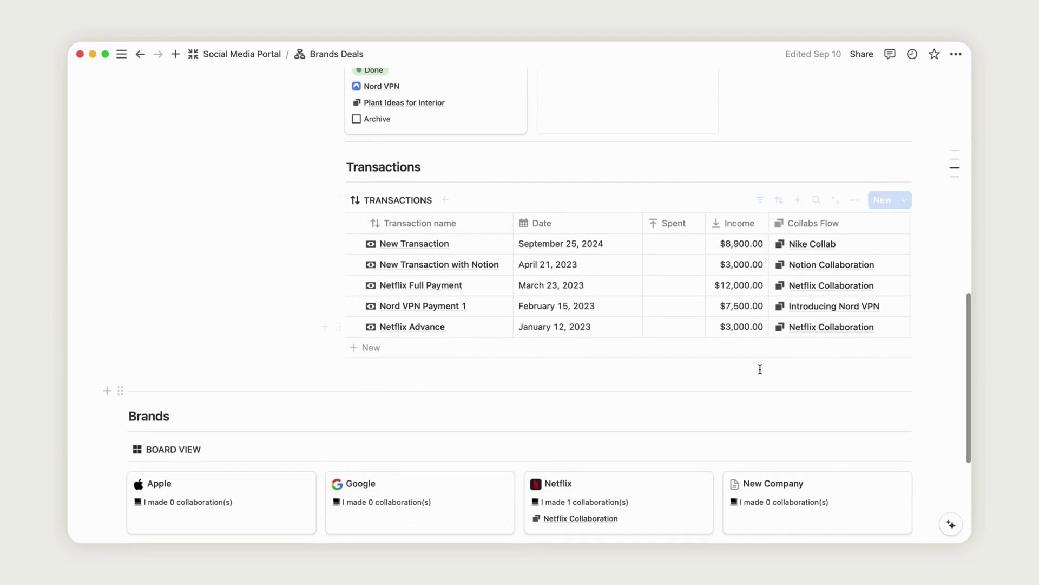
pyautogui.scroll(6, 903, 377)
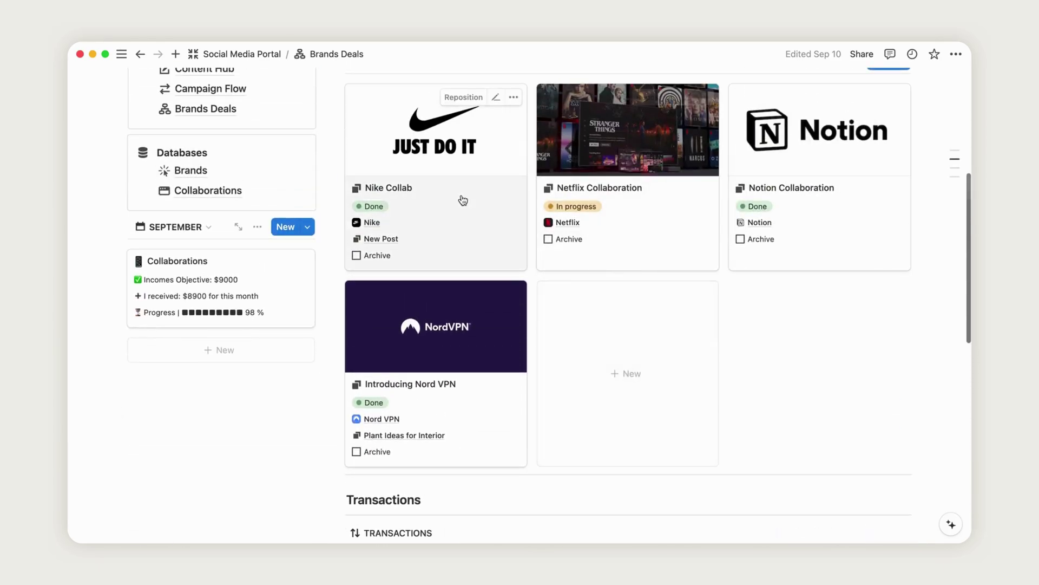
pyautogui.click(463, 200)
pyautogui.scroll(-8, 571, 333)
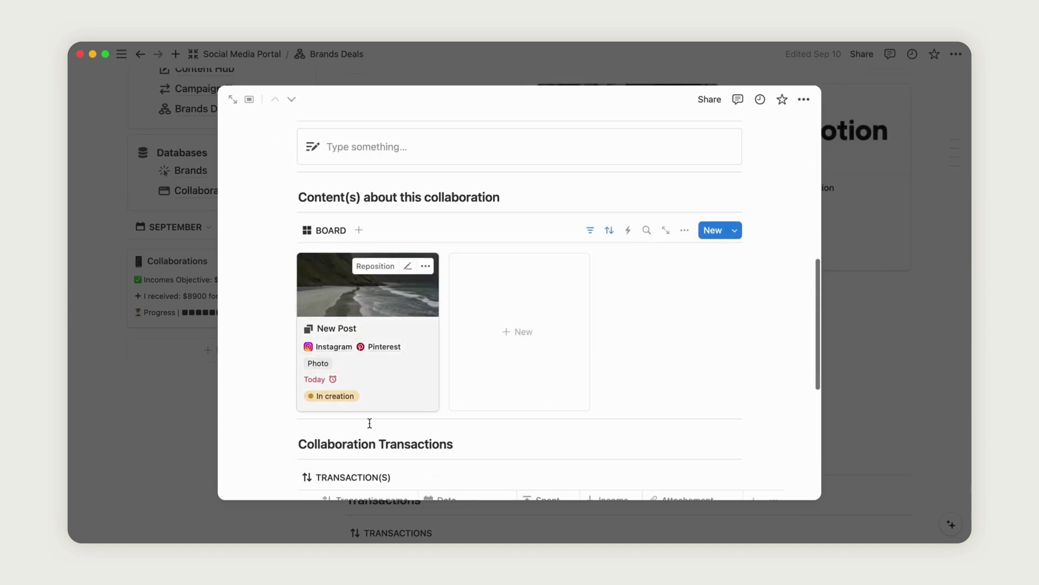
pyautogui.scroll(8, 552, 366)
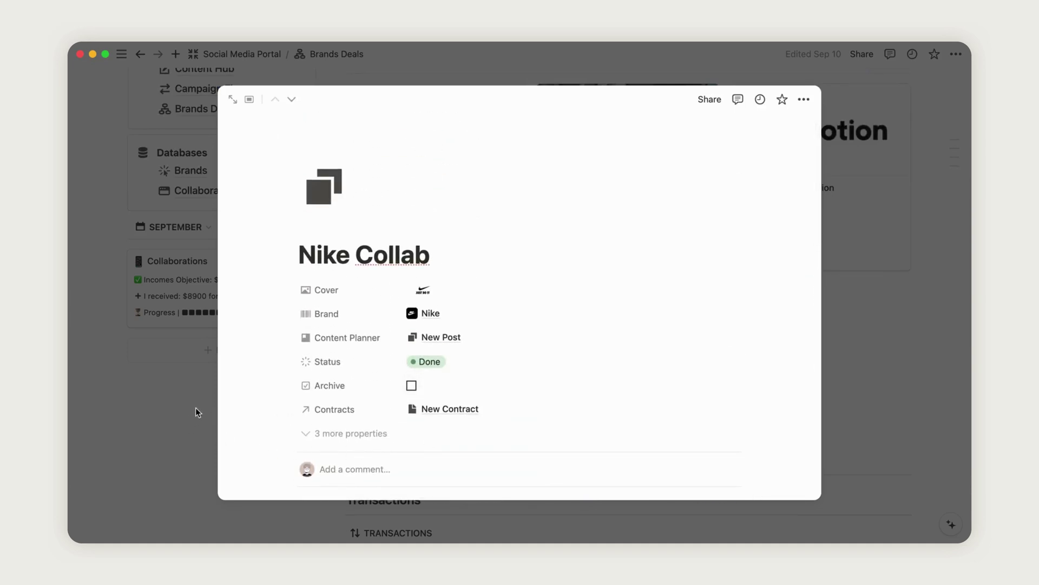
pyautogui.click(171, 424)
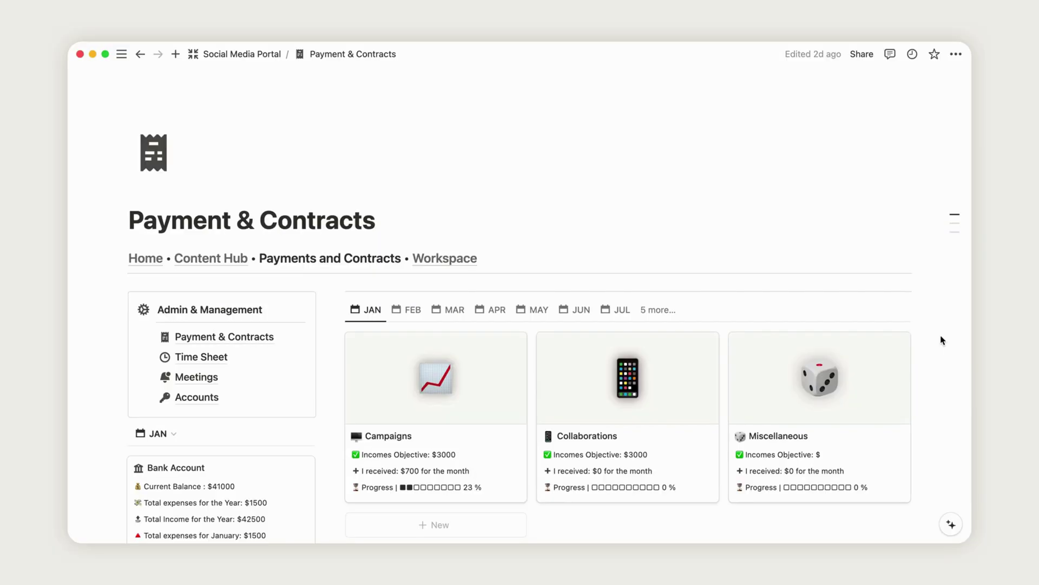
# Show September on the Payment & Contracts category cards via the extra month views.
pyautogui.scroll(-7, 942, 340)
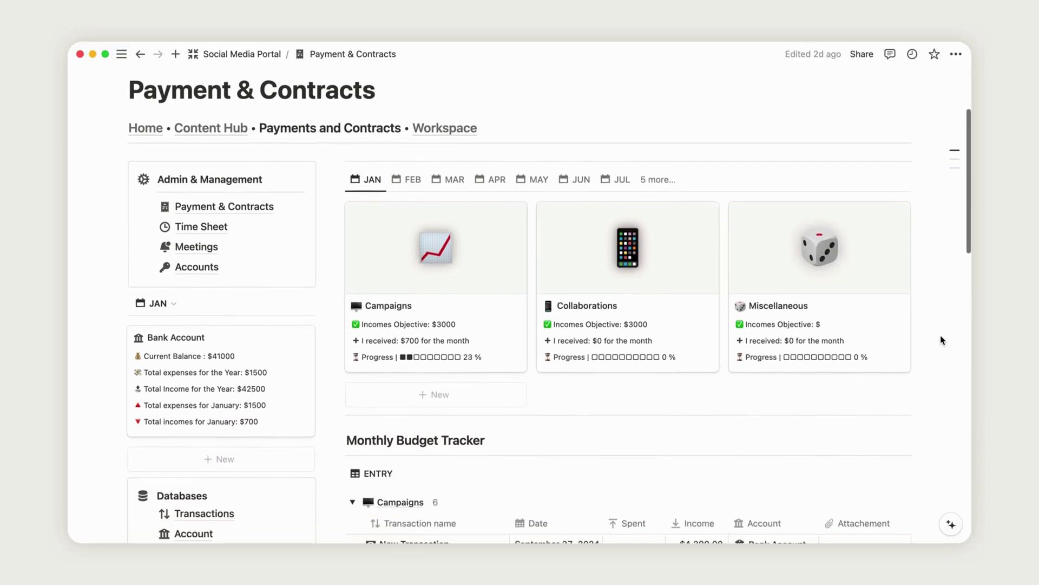
pyautogui.scroll(-7, 942, 340)
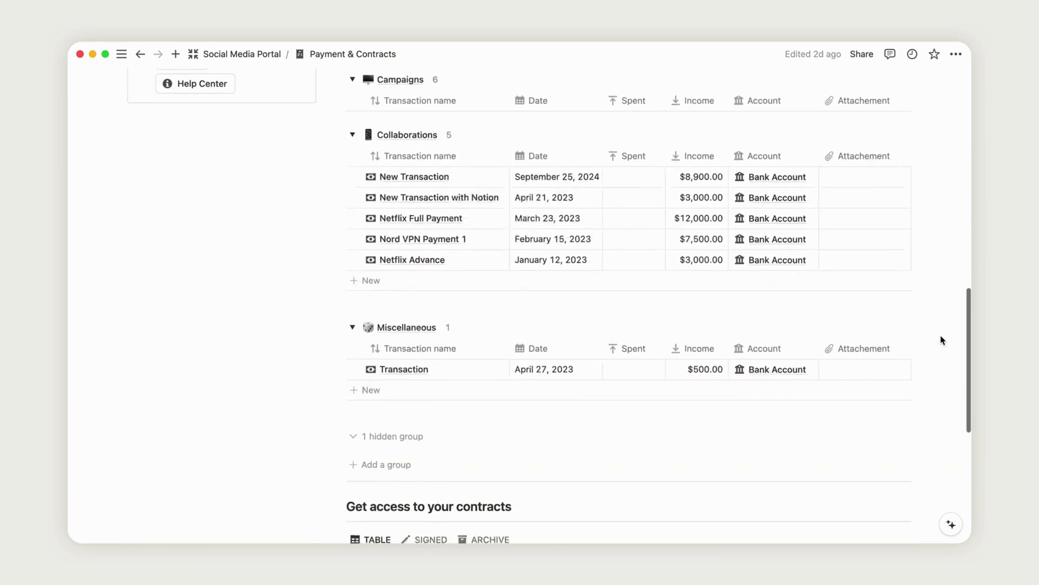
pyautogui.scroll(-5, 941, 340)
pyautogui.scroll(8, 940, 340)
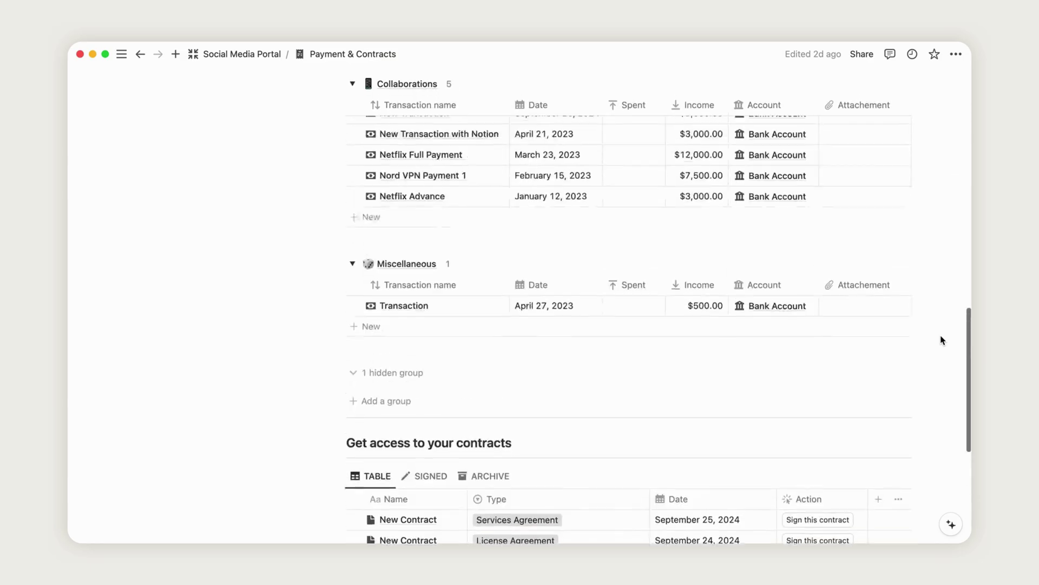
pyautogui.scroll(6, 941, 340)
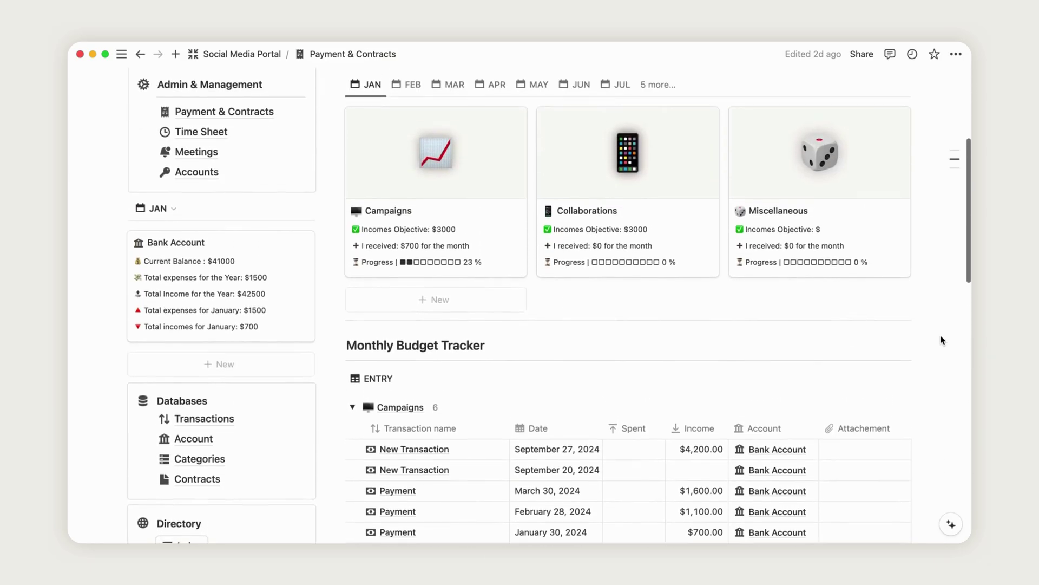
pyautogui.scroll(3, 942, 340)
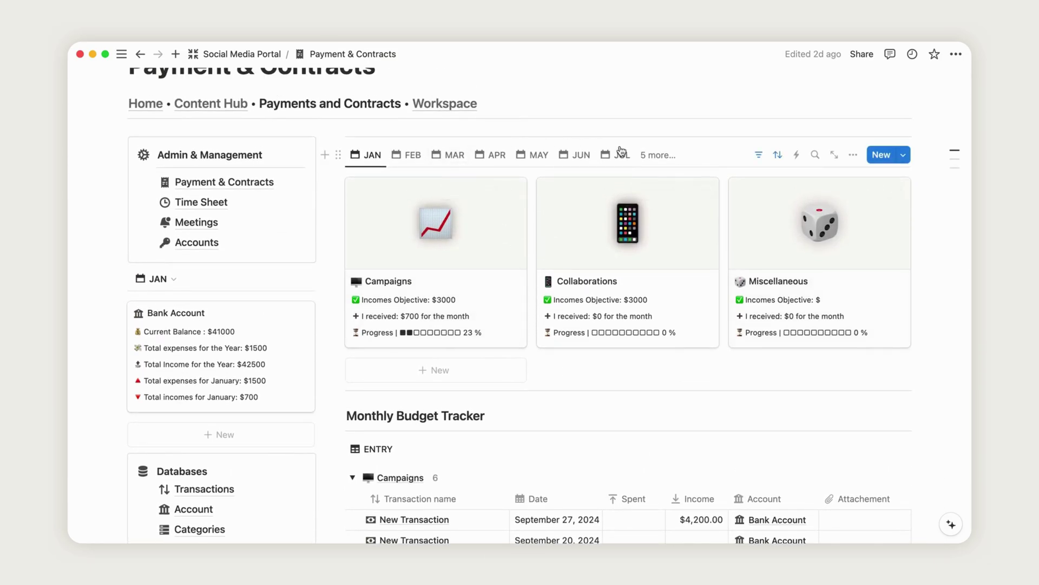
pyautogui.click(649, 157)
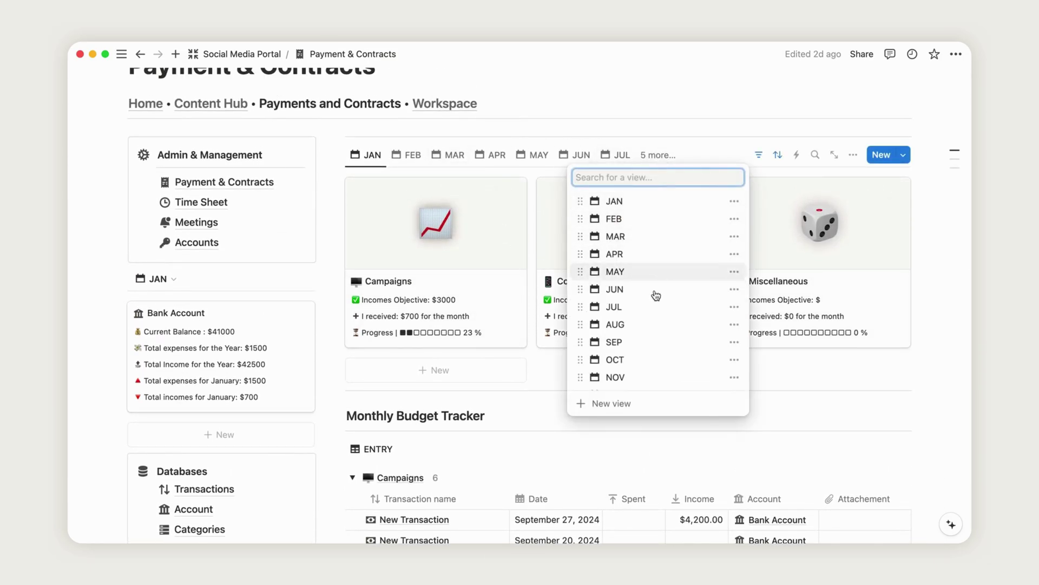
pyautogui.click(643, 341)
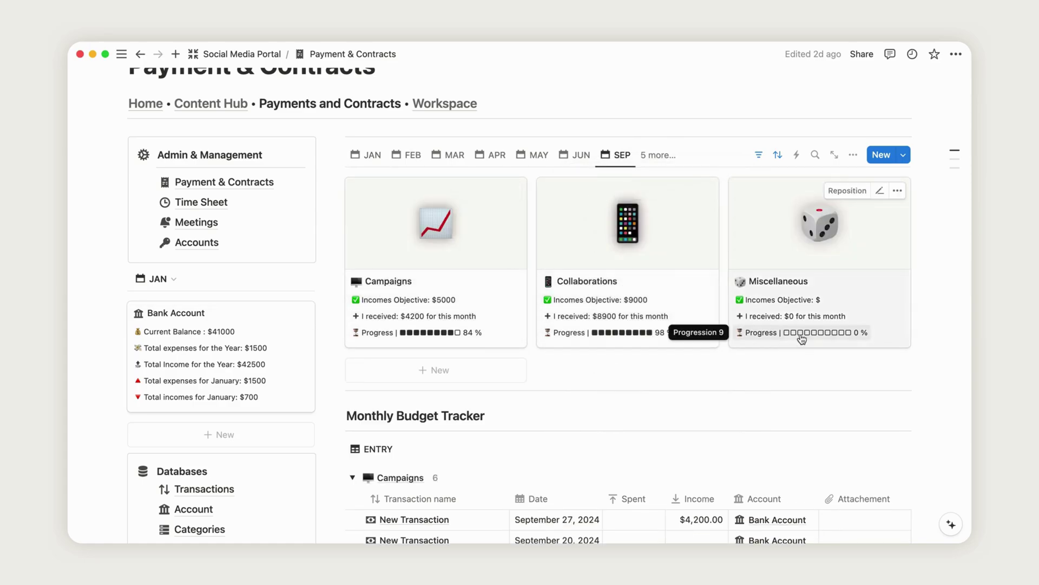
# Raise the Campaigns September objective to $10,000, bringing its progress to 42%.
pyautogui.click(497, 285)
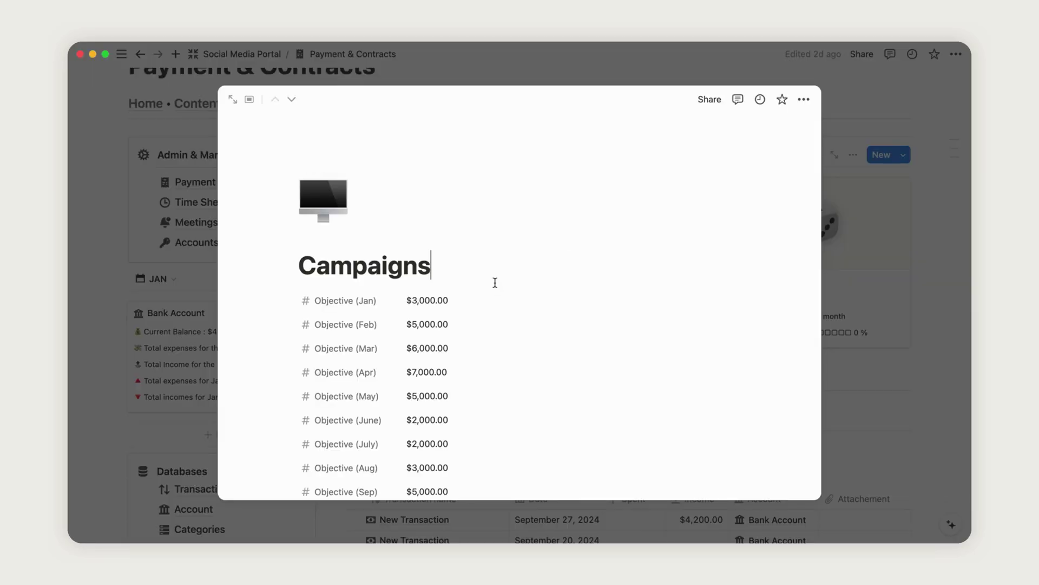
pyautogui.scroll(-4, 506, 406)
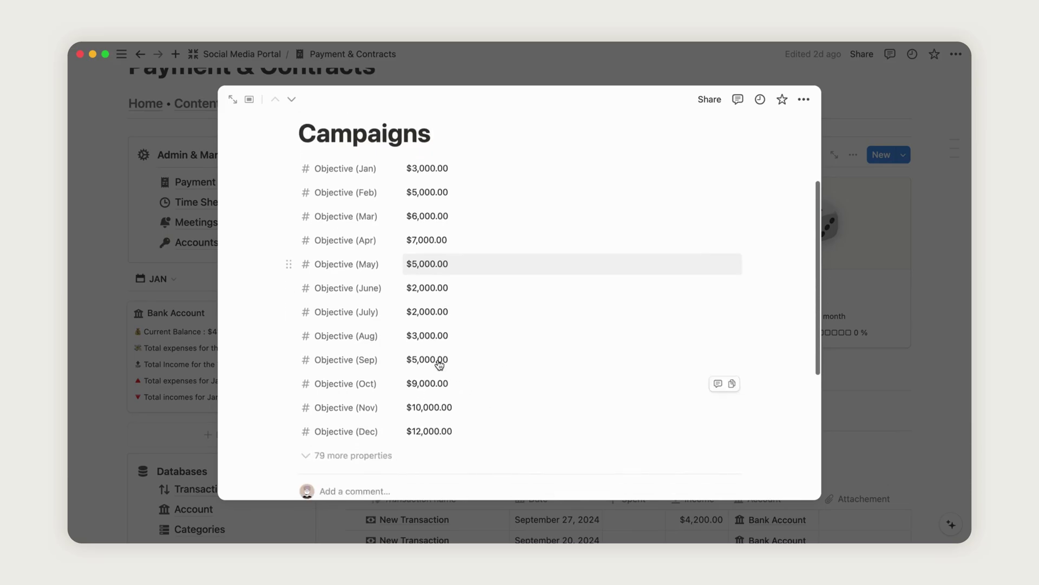
pyautogui.click(439, 365)
pyautogui.press('super+a')
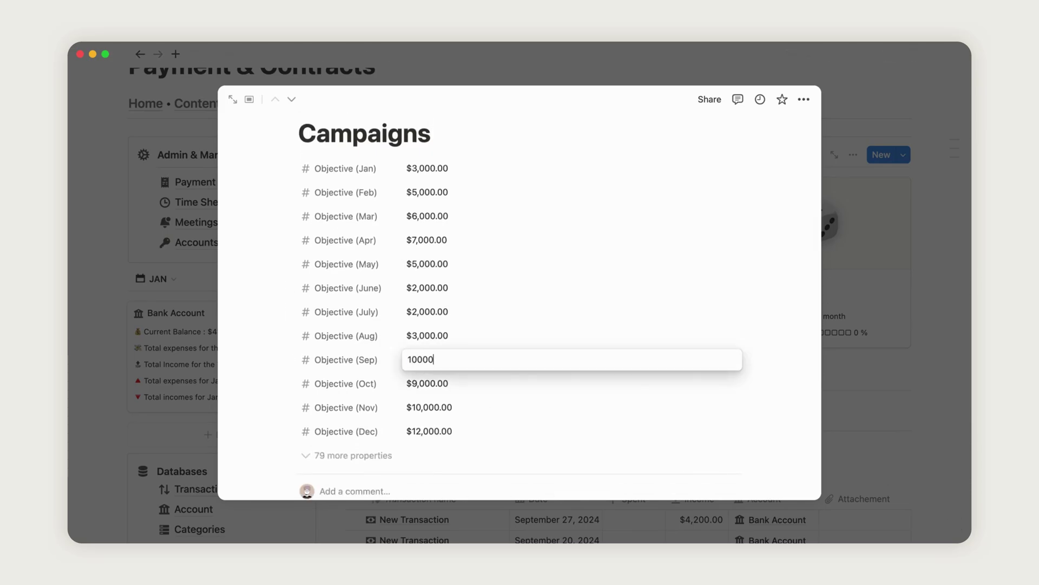
pyautogui.press('Return')
pyautogui.click(894, 304)
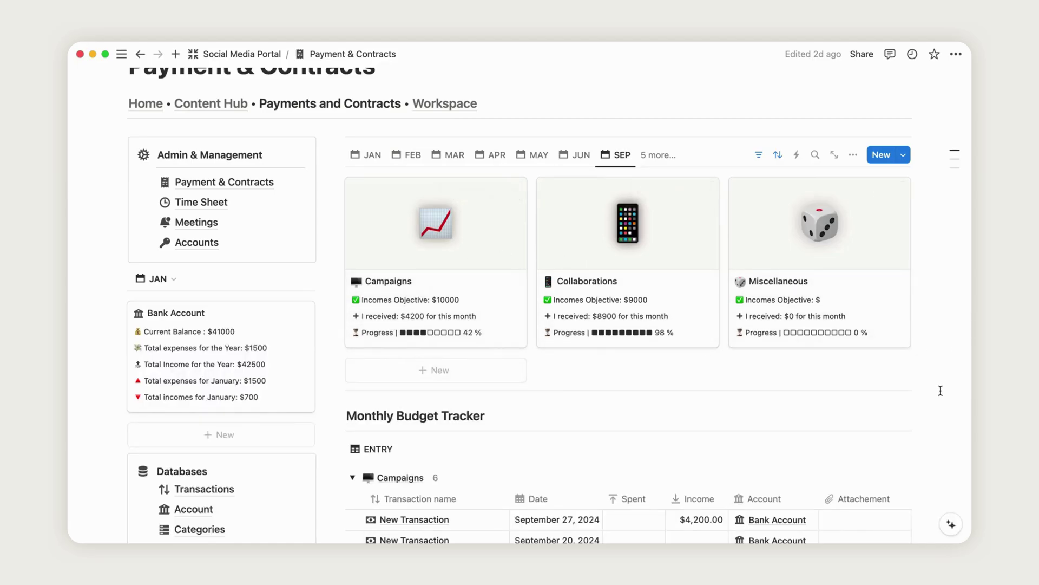
pyautogui.scroll(-1, 940, 390)
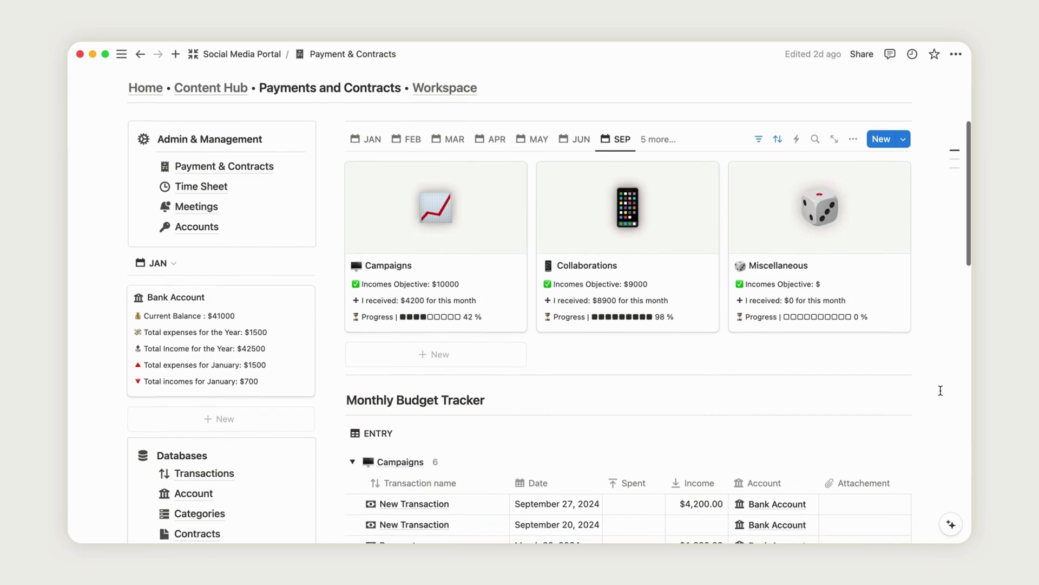
pyautogui.scroll(-1, 946, 256)
pyautogui.scroll(-15, 947, 256)
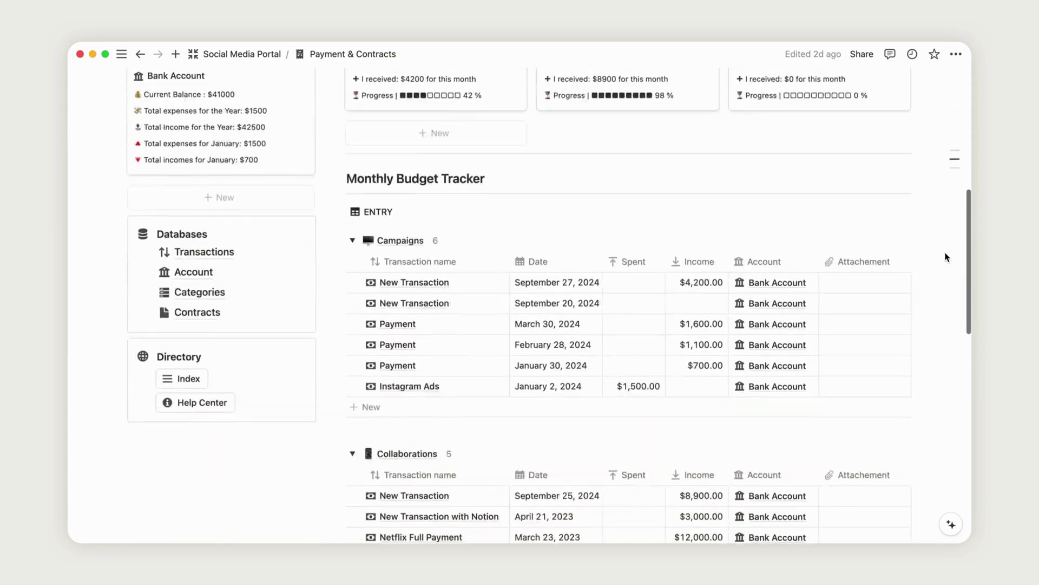
# Add a contract row of type Work-for-Hire Agreement dated September 30, 2024.
pyautogui.scroll(-3, 946, 256)
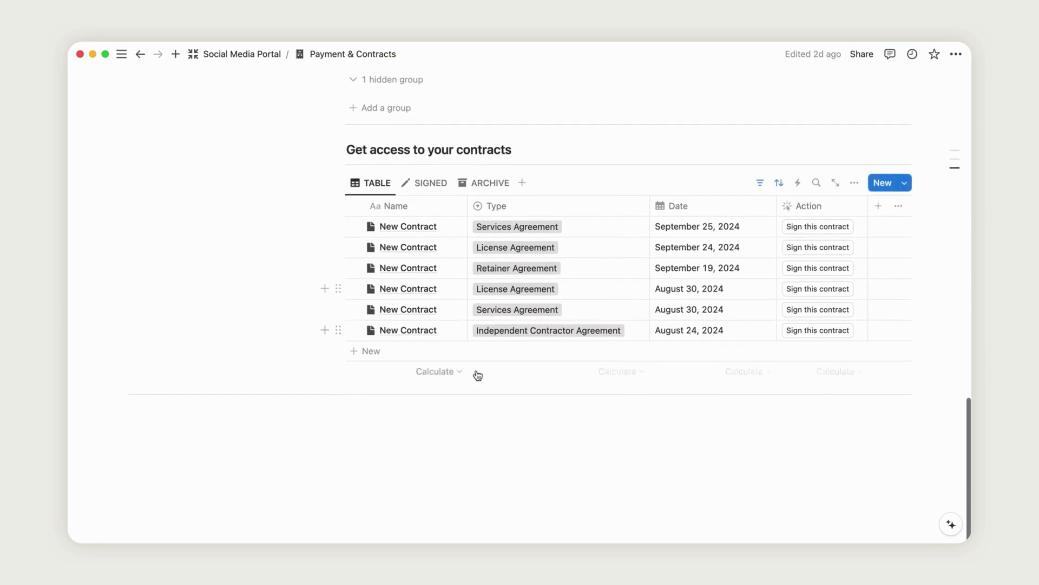
pyautogui.click(364, 352)
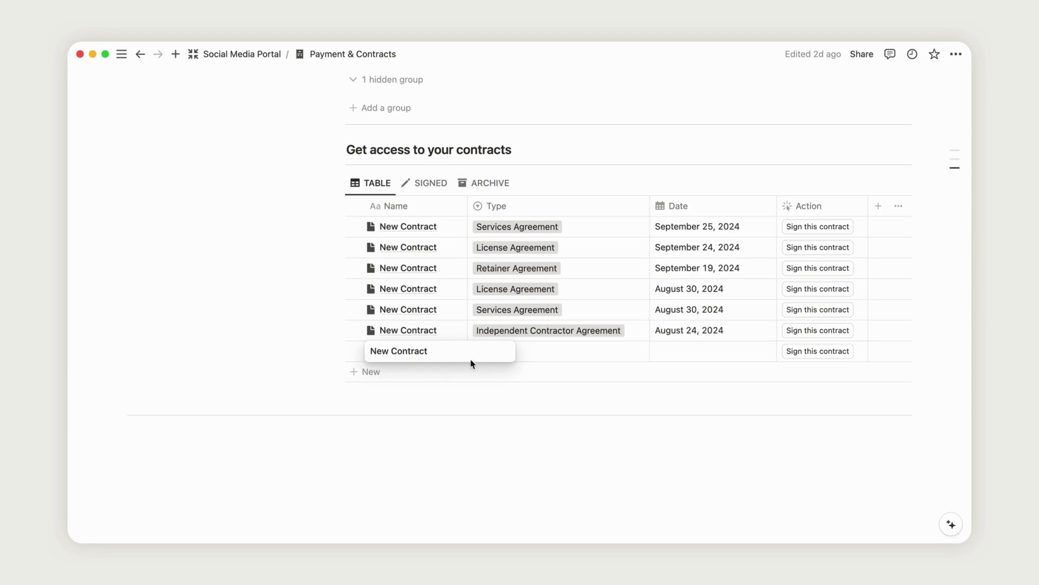
pyautogui.press('Return')
pyautogui.click(511, 348)
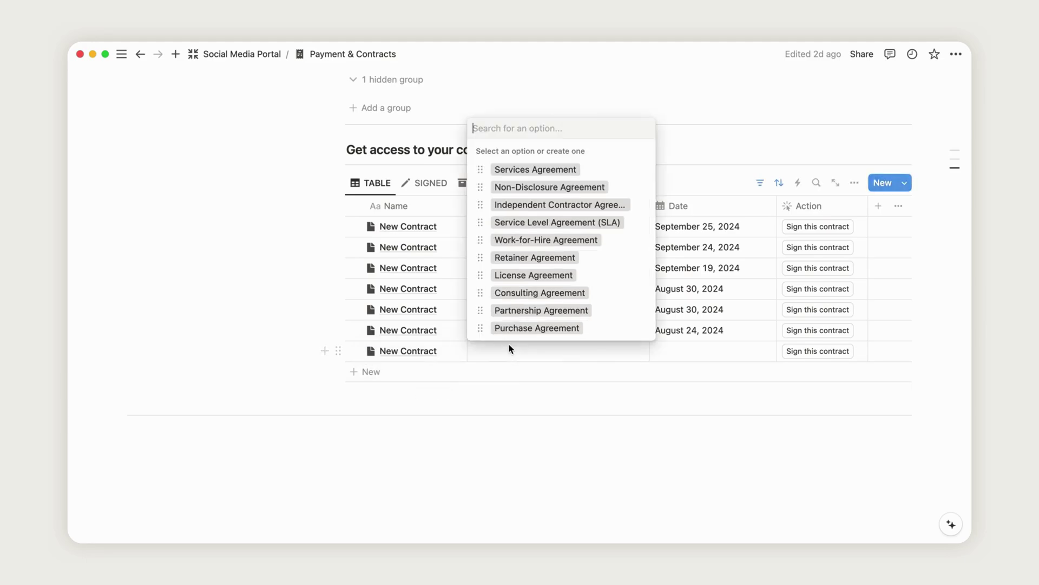
pyautogui.click(531, 240)
pyautogui.click(680, 359)
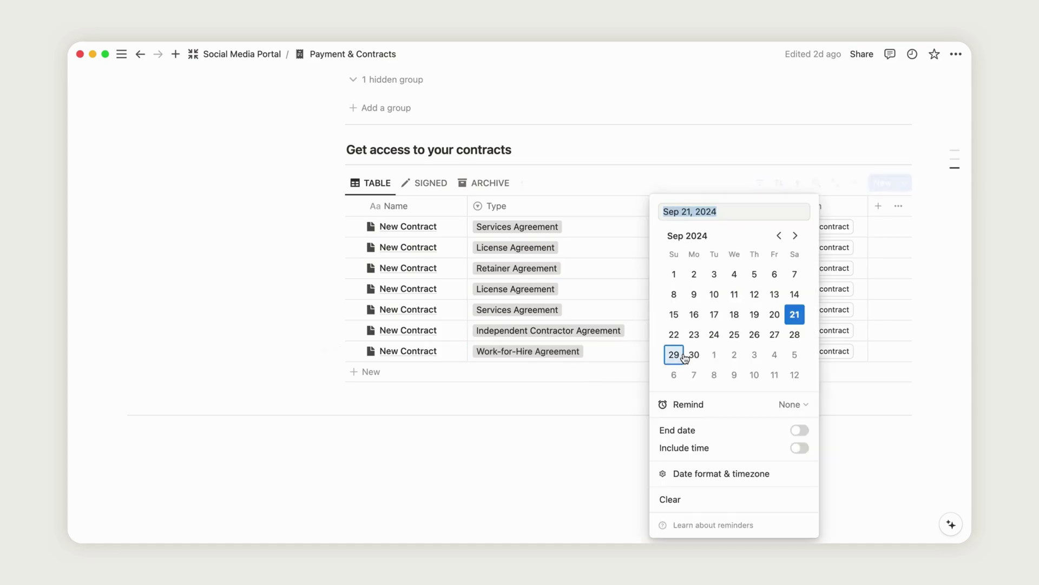
pyautogui.click(695, 360)
pyautogui.press('Escape')
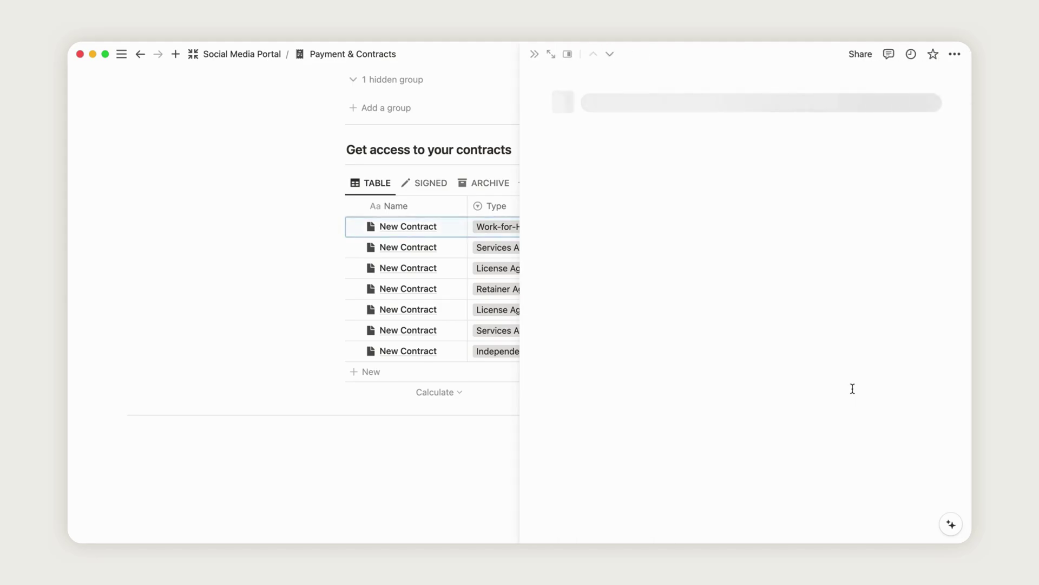
# Sign the Work-for-Hire contract so its Electronic Signature is checked.
pyautogui.scroll(-15, 852, 388)
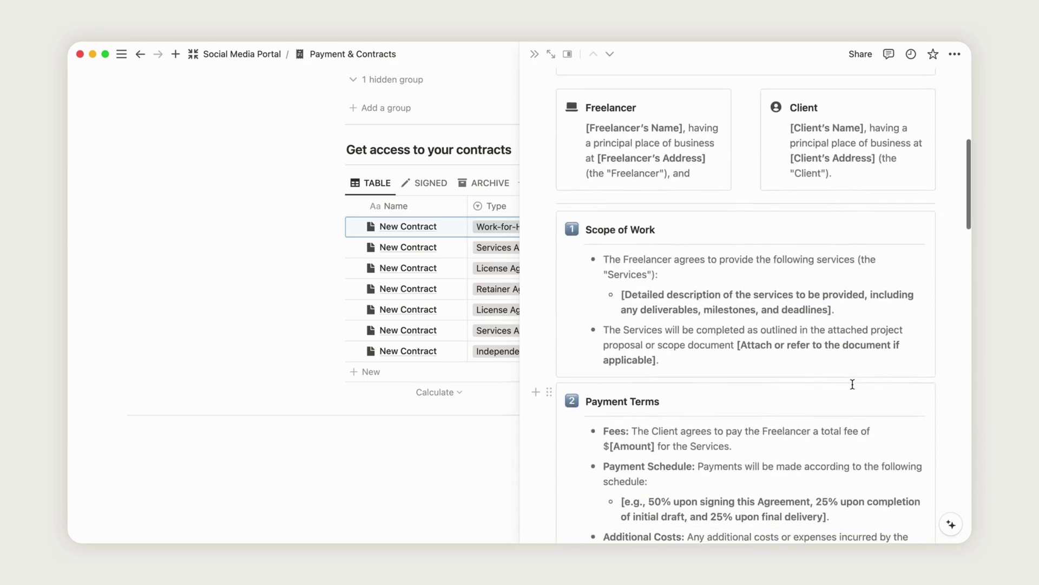
pyautogui.scroll(-15, 852, 384)
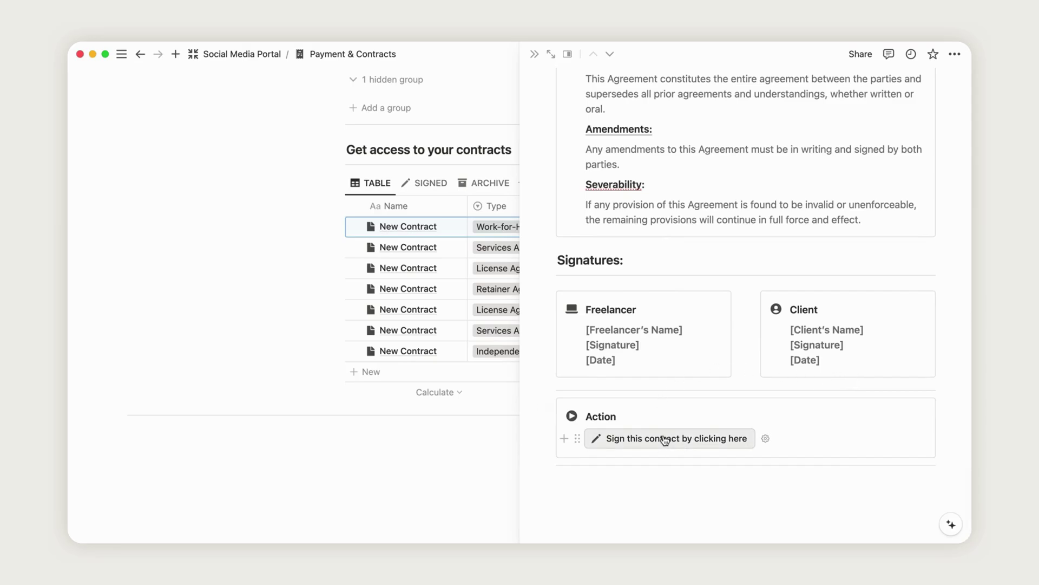
pyautogui.click(691, 441)
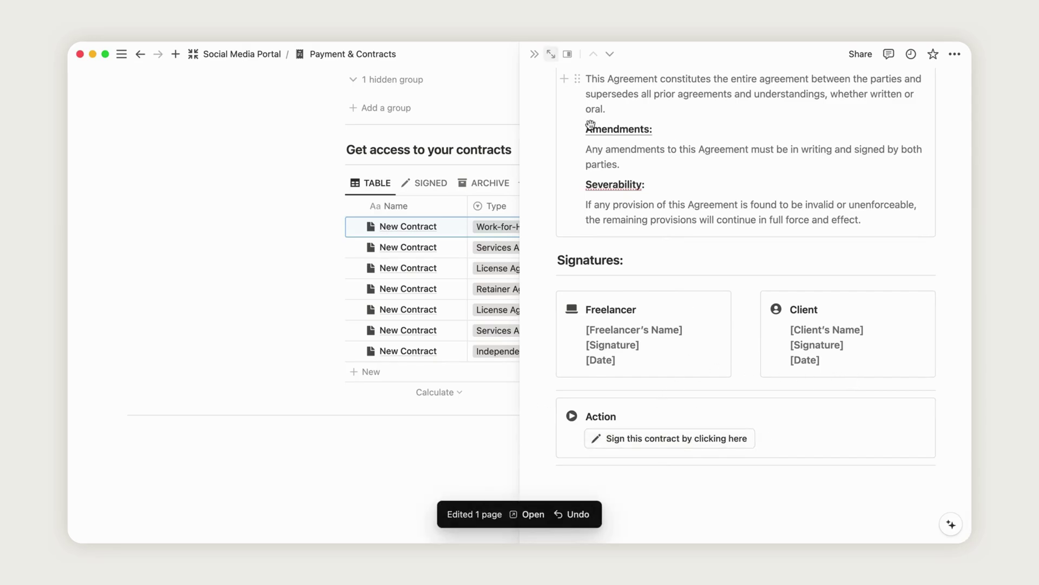
pyautogui.scroll(10, 692, 209)
pyautogui.scroll(15, 691, 209)
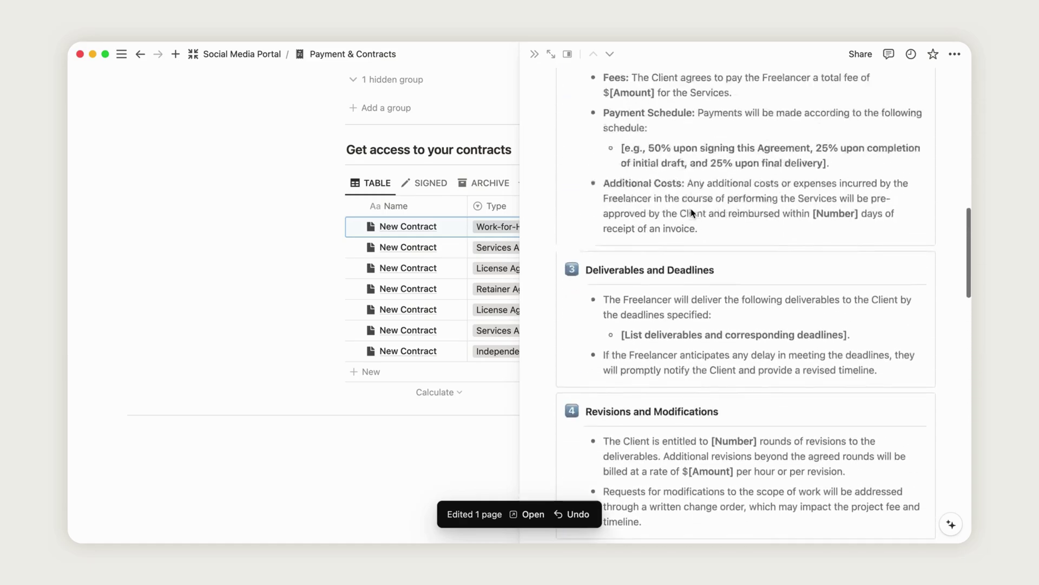
pyautogui.scroll(2, 690, 208)
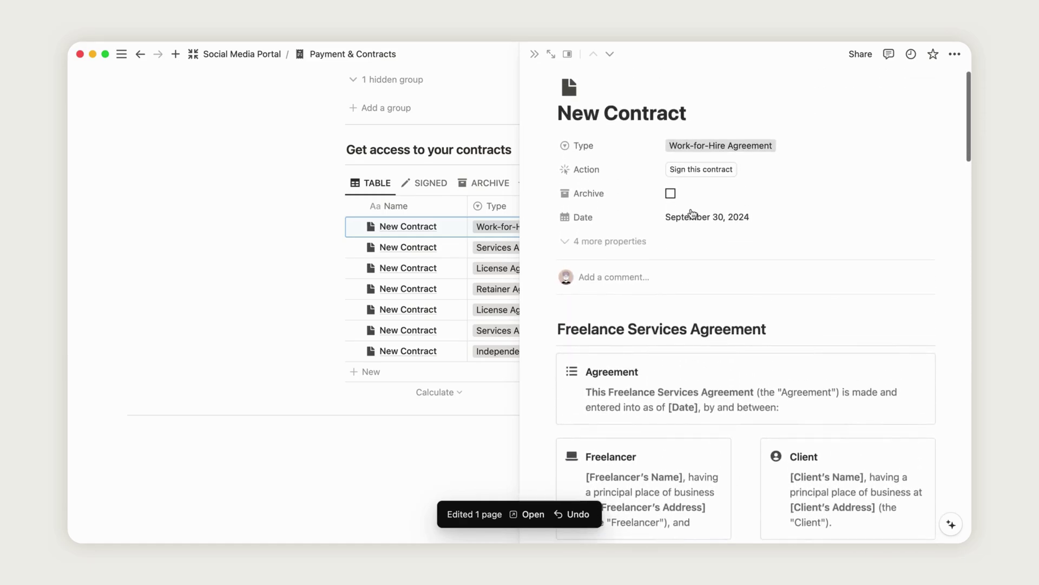
# Review the contract's campaign and collaboration links, leaving both empty.
pyautogui.click(597, 244)
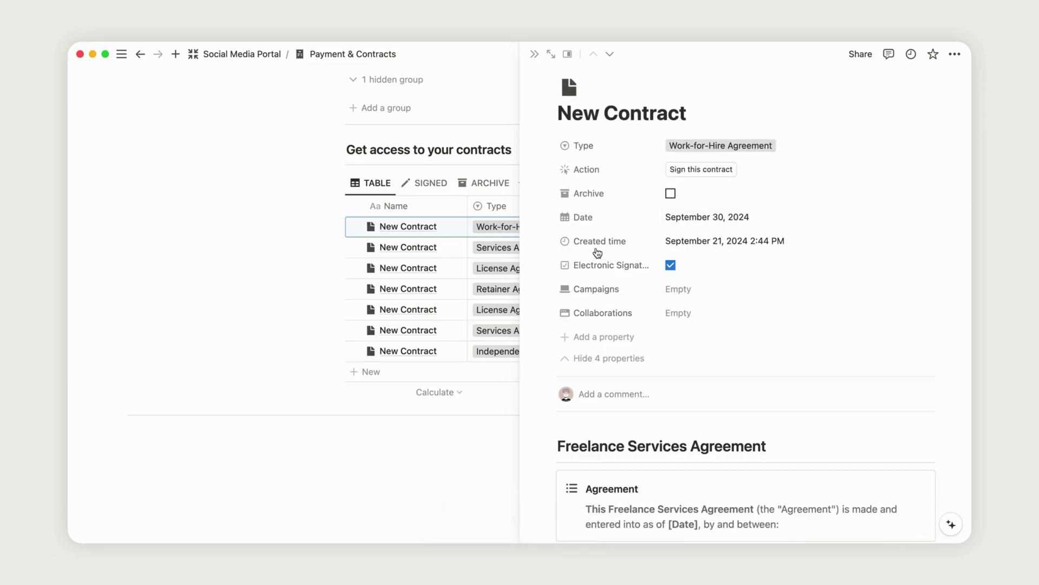
pyautogui.click(685, 290)
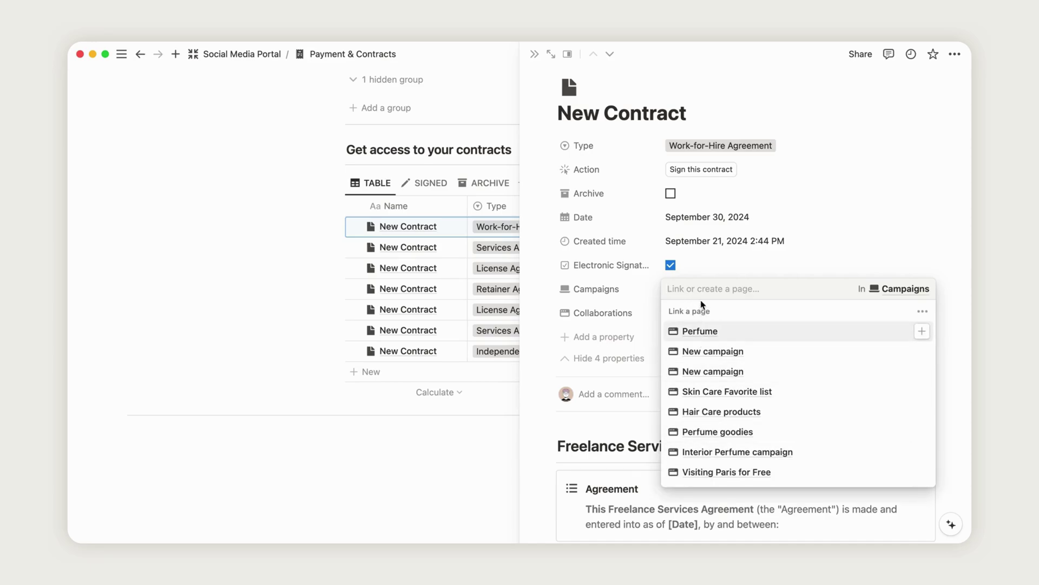
pyautogui.click(619, 366)
pyautogui.click(680, 314)
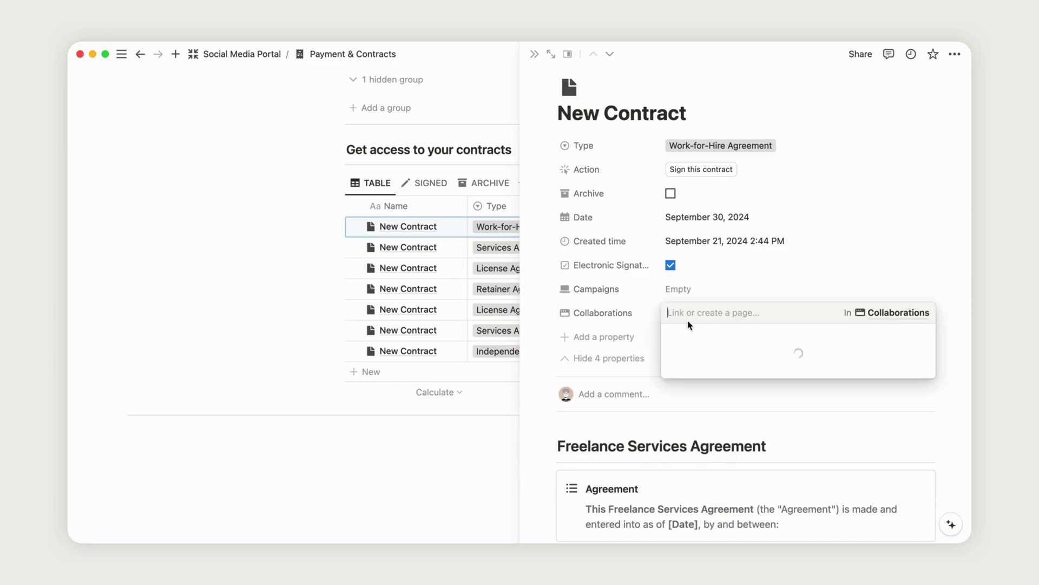
pyautogui.click(605, 360)
pyautogui.click(603, 358)
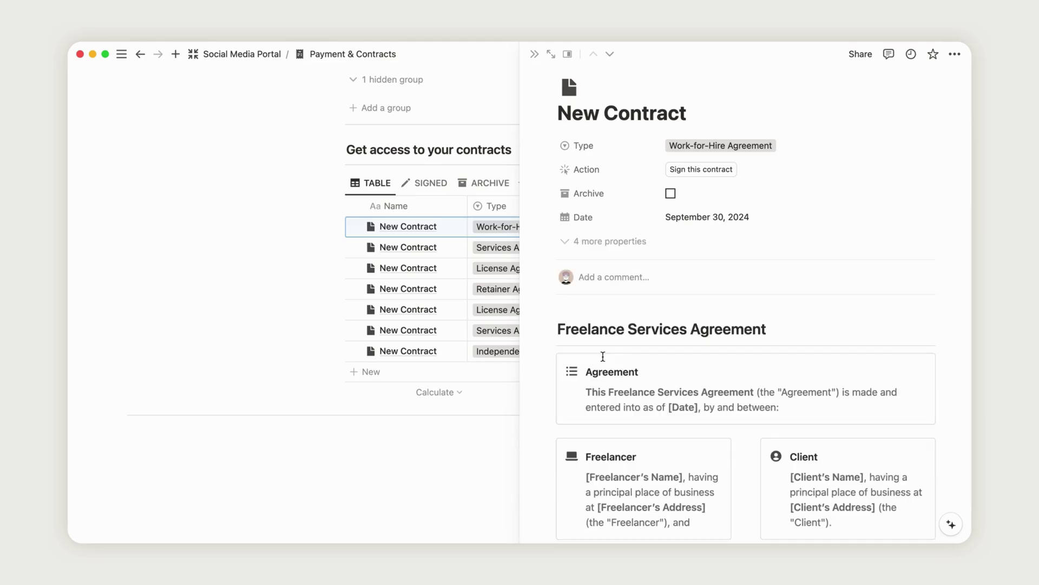
# Close the contract side peek and filter the table to the three Signed contracts.
pyautogui.click(534, 54)
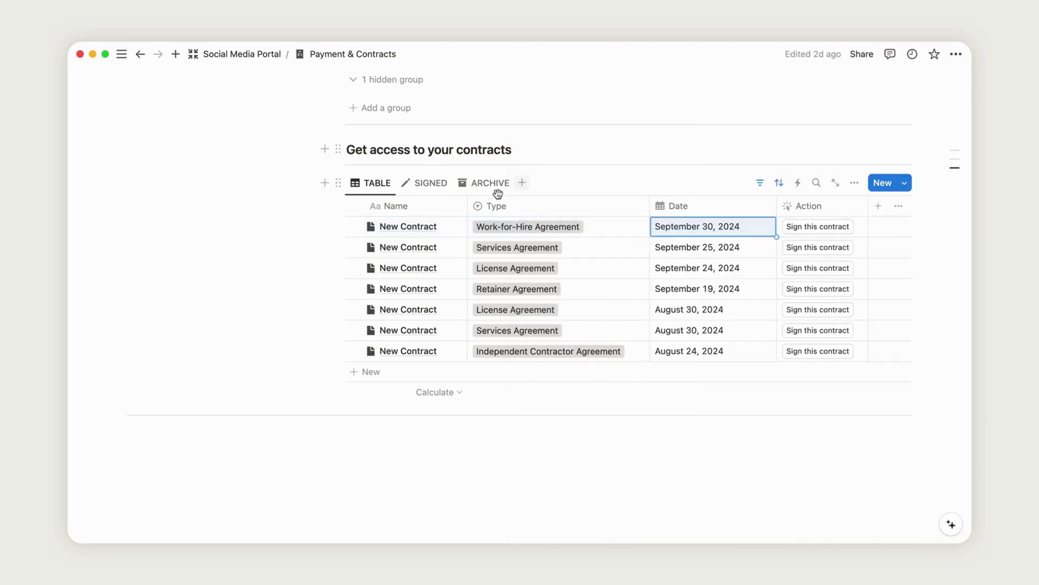
pyautogui.click(435, 186)
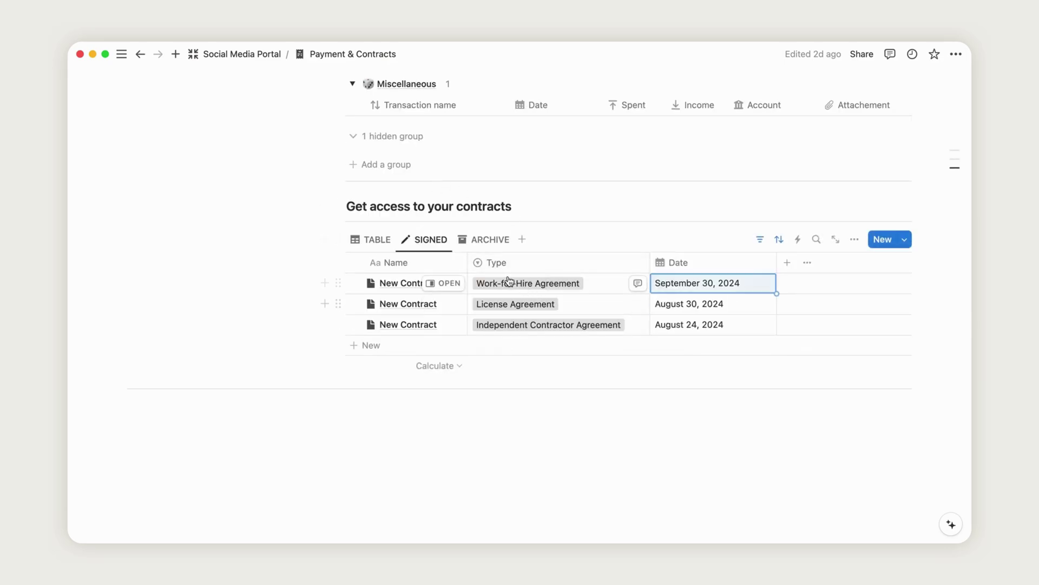
pyautogui.click(924, 219)
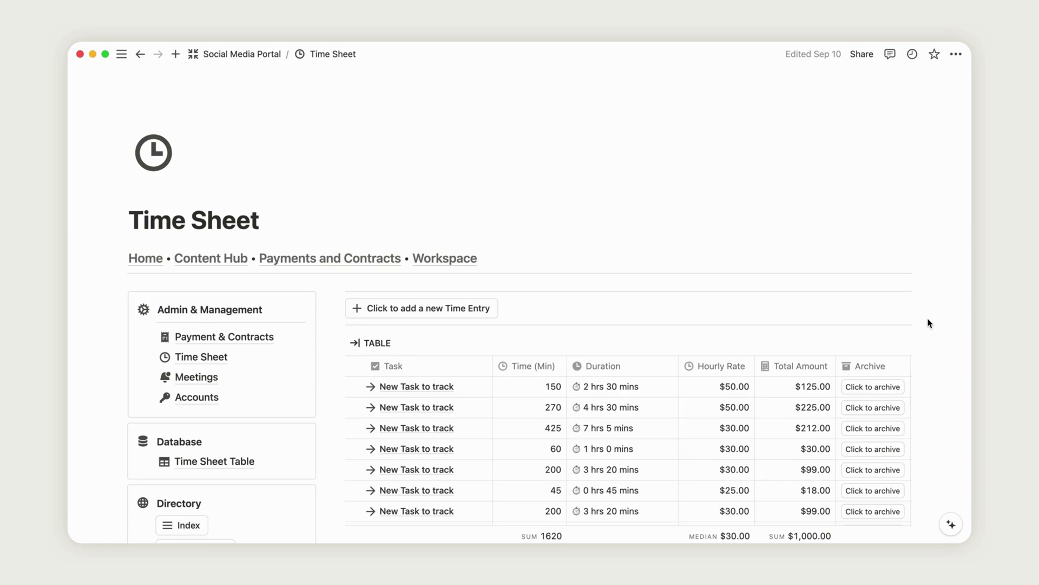
# Scroll down the Time Sheet page to view its full time entry table.
pyautogui.scroll(-5, 929, 323)
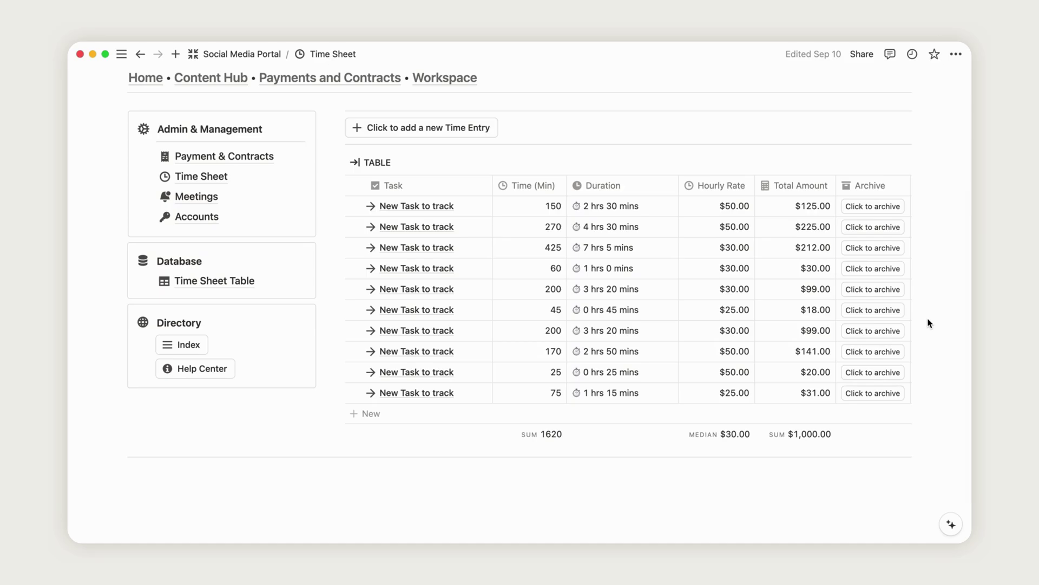
# Add a time entry named New at $45.00 per hour for 120 minutes, totalling $90.00.
pyautogui.click(436, 129)
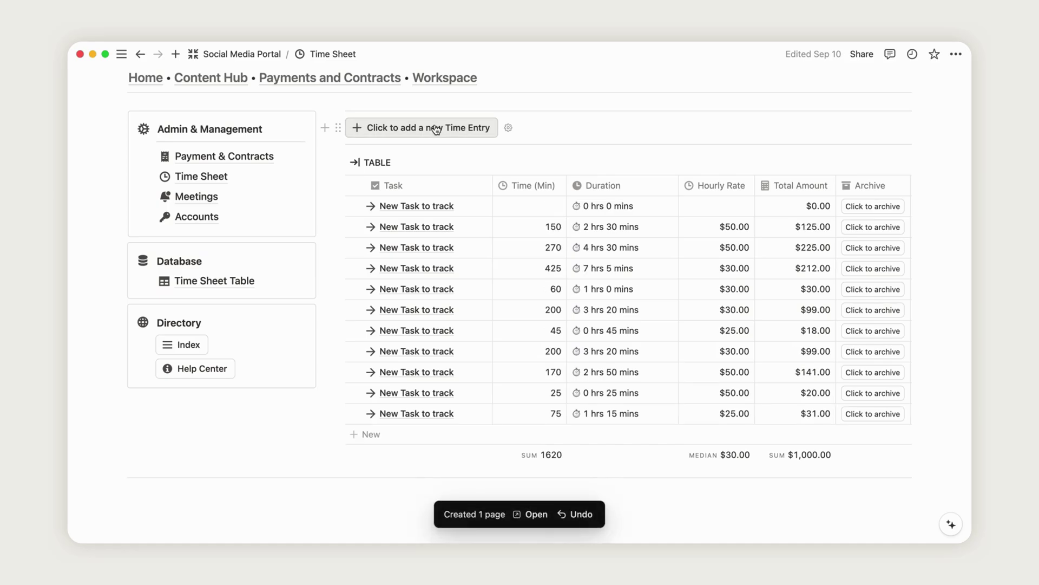
pyautogui.click(433, 211)
pyautogui.tripleClick(449, 207)
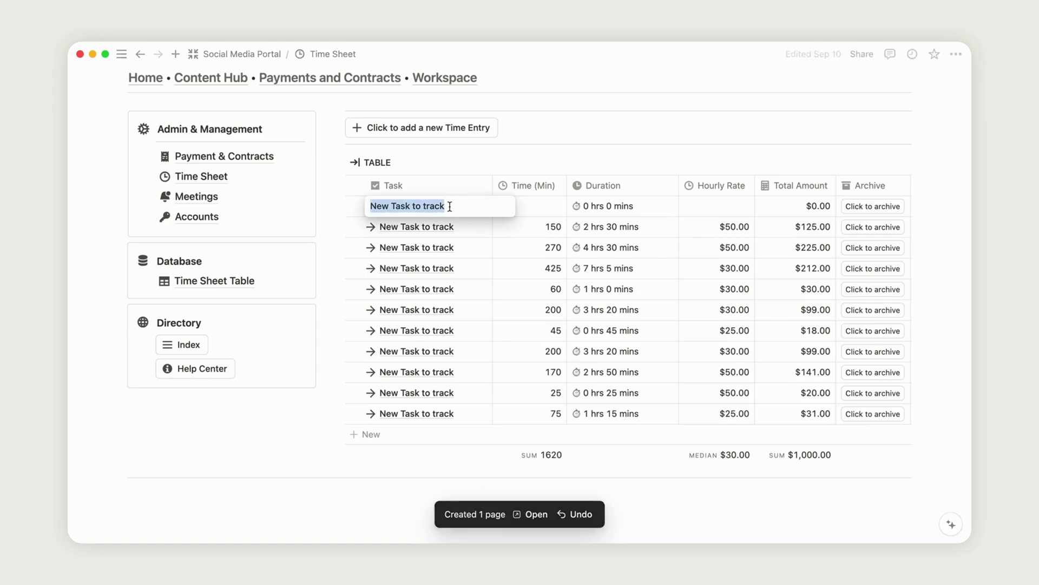
pyautogui.write('New')
pyautogui.press('Return')
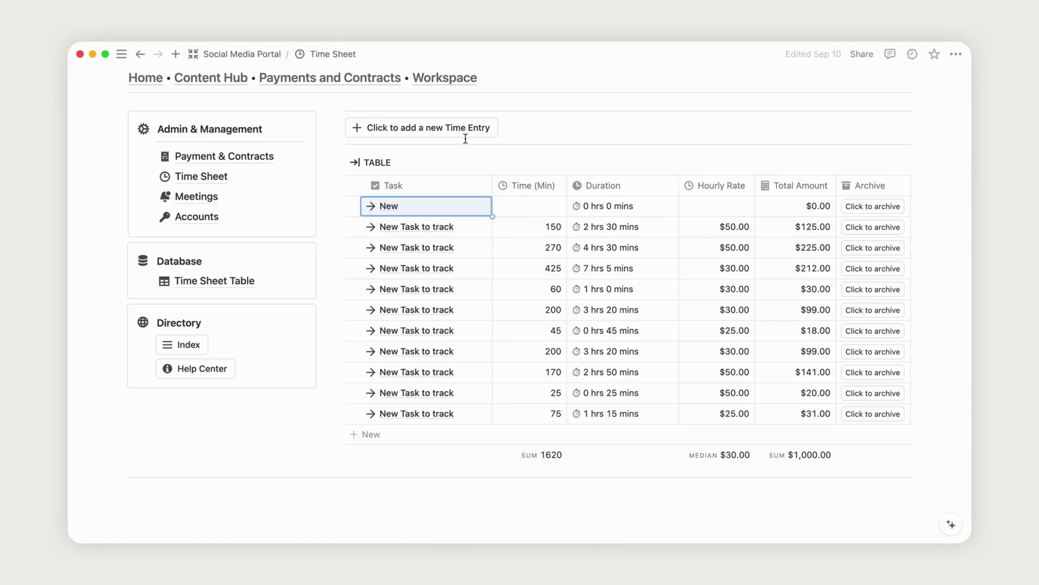
pyautogui.click(550, 212)
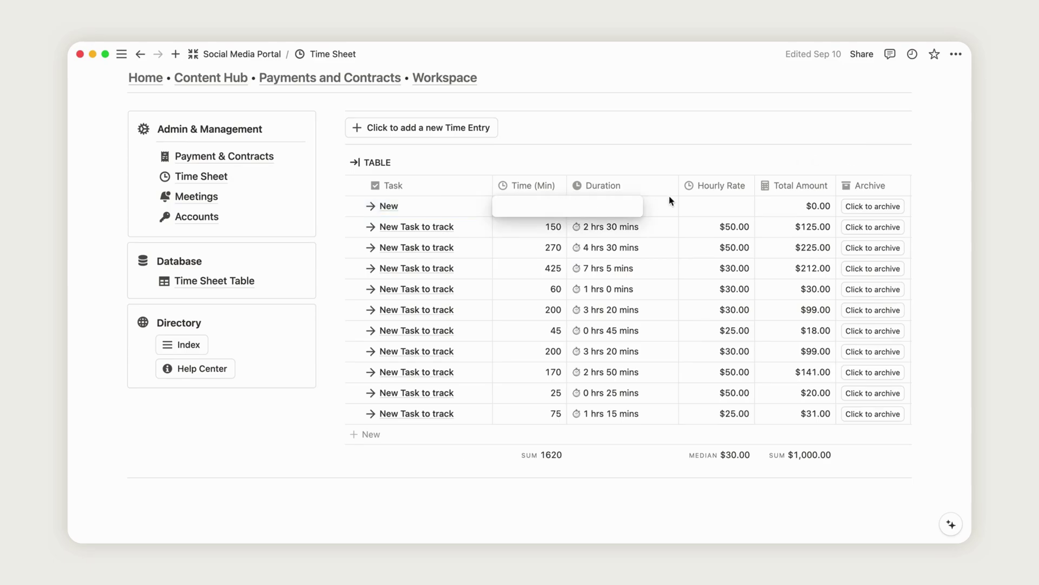
pyautogui.click(717, 203)
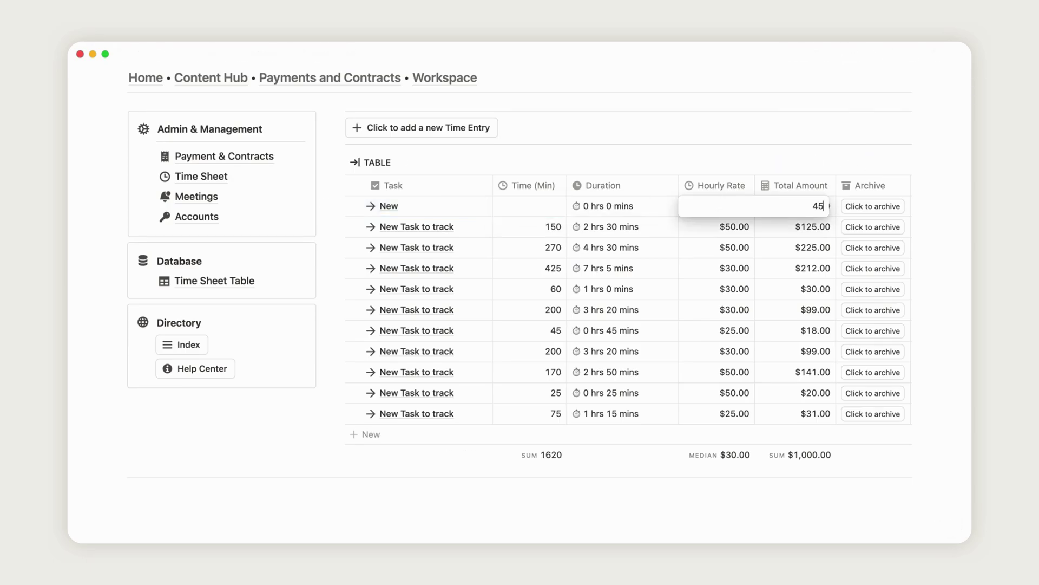
pyautogui.press('Return')
pyautogui.click(551, 211)
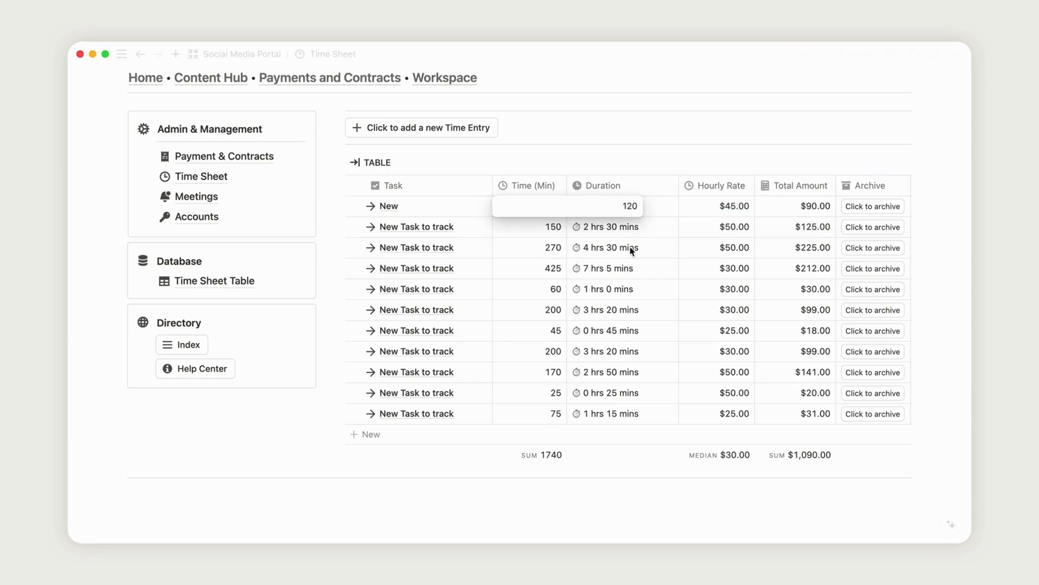
pyautogui.write('120')
pyautogui.press('Return')
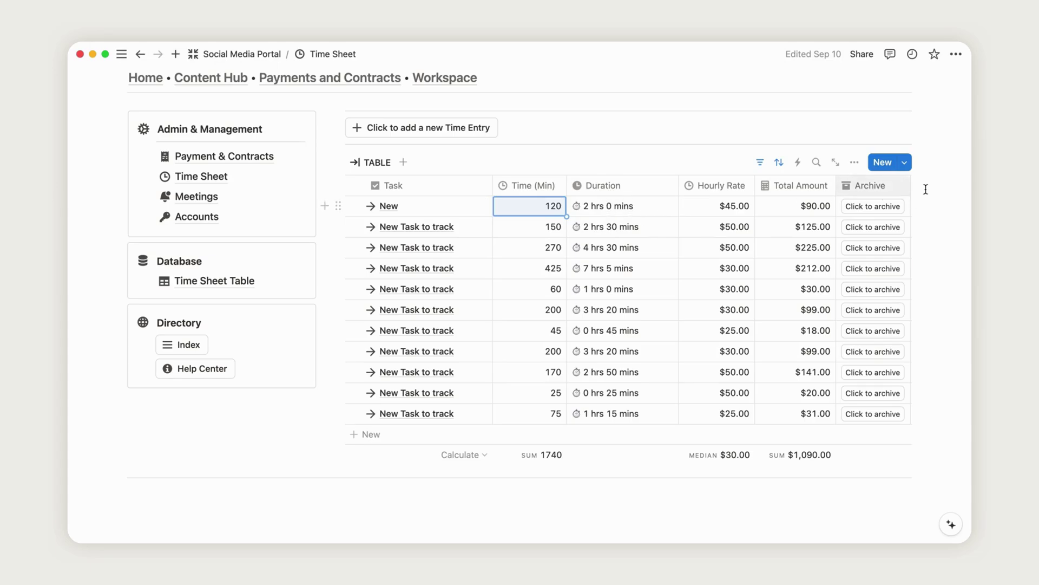
pyautogui.click(924, 148)
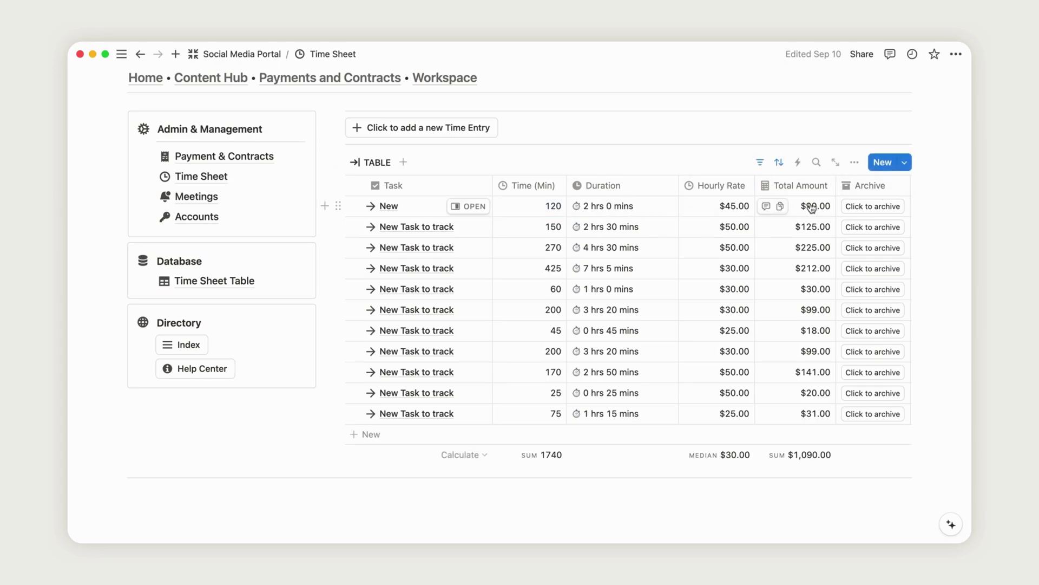
# Archive the New time entry and show the three Done meetings on the Meetings page.
pyautogui.click(885, 209)
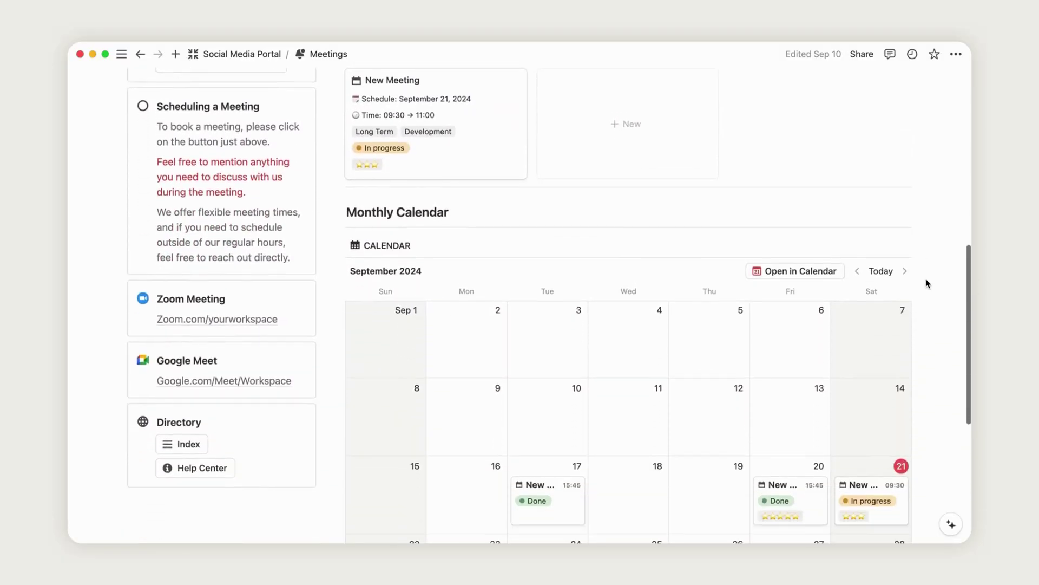
pyautogui.scroll(-3, 926, 281)
pyautogui.scroll(6, 926, 281)
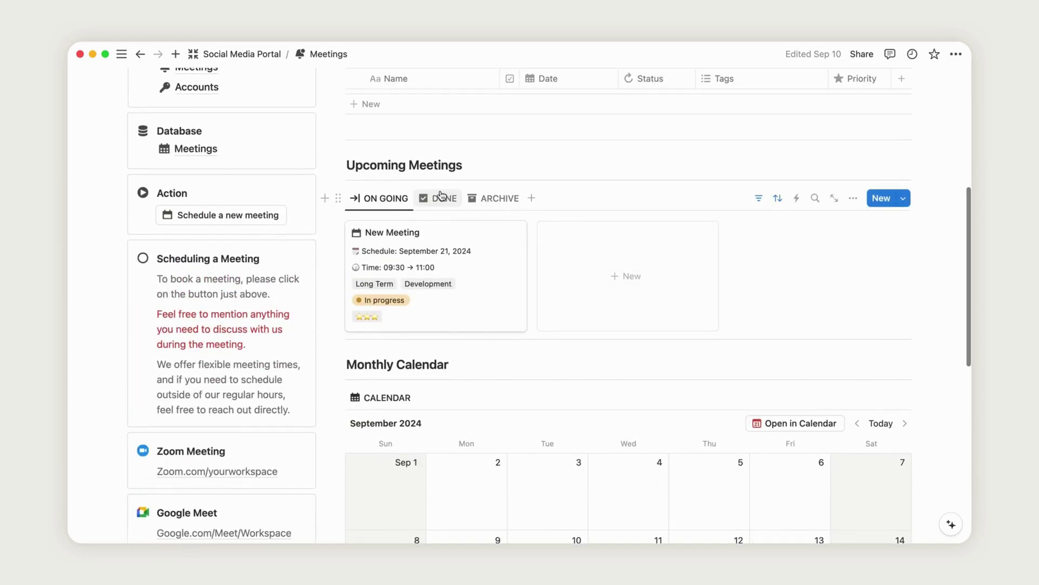
pyautogui.click(440, 196)
pyautogui.scroll(3, 441, 196)
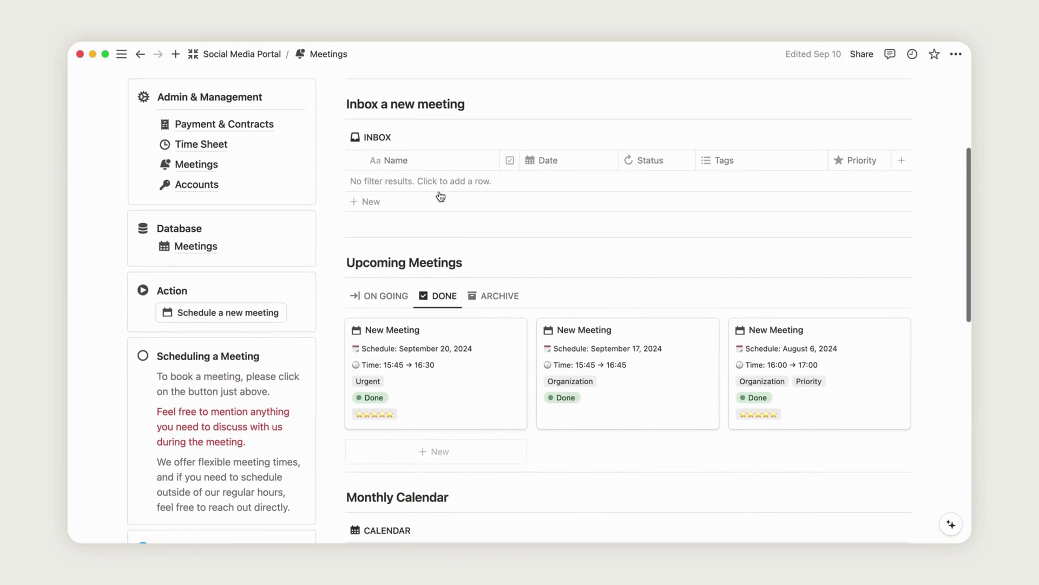
# Add a new inbox meeting scheduled today from 9:30 AM to 11:00.
pyautogui.click(234, 314)
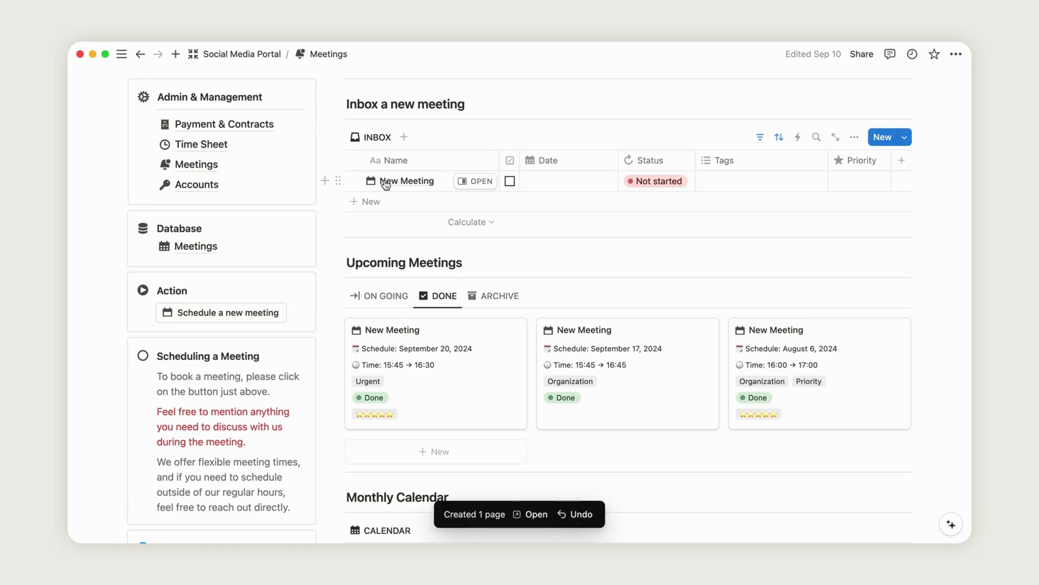
pyautogui.click(553, 185)
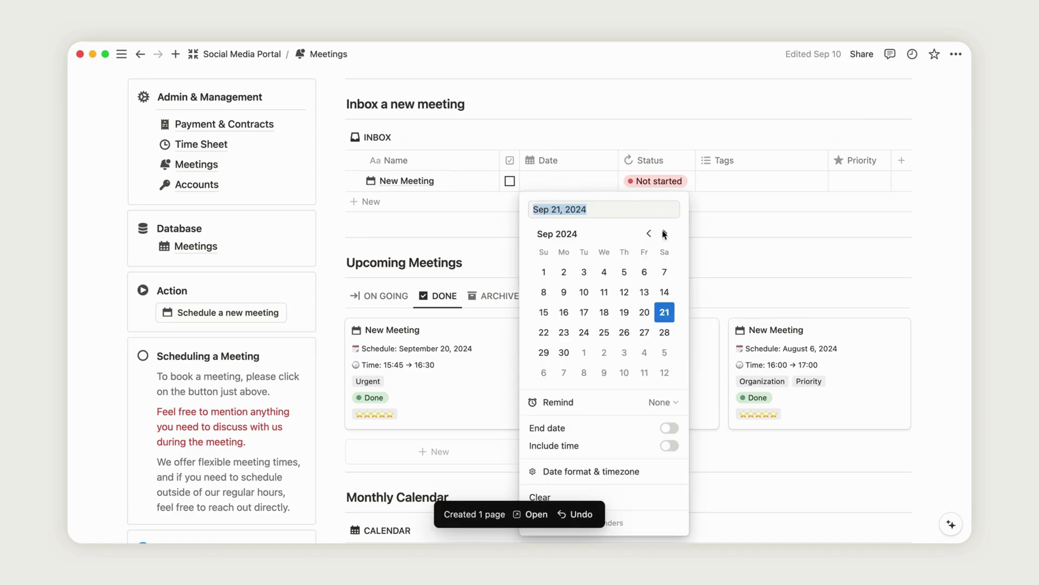
pyautogui.click(670, 427)
pyautogui.click(669, 448)
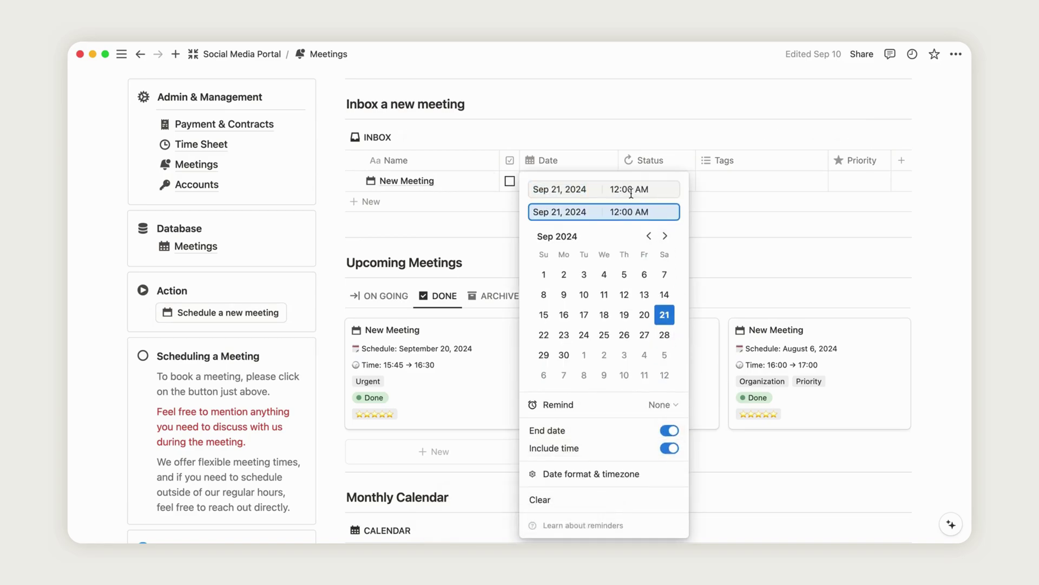
pyautogui.click(616, 190)
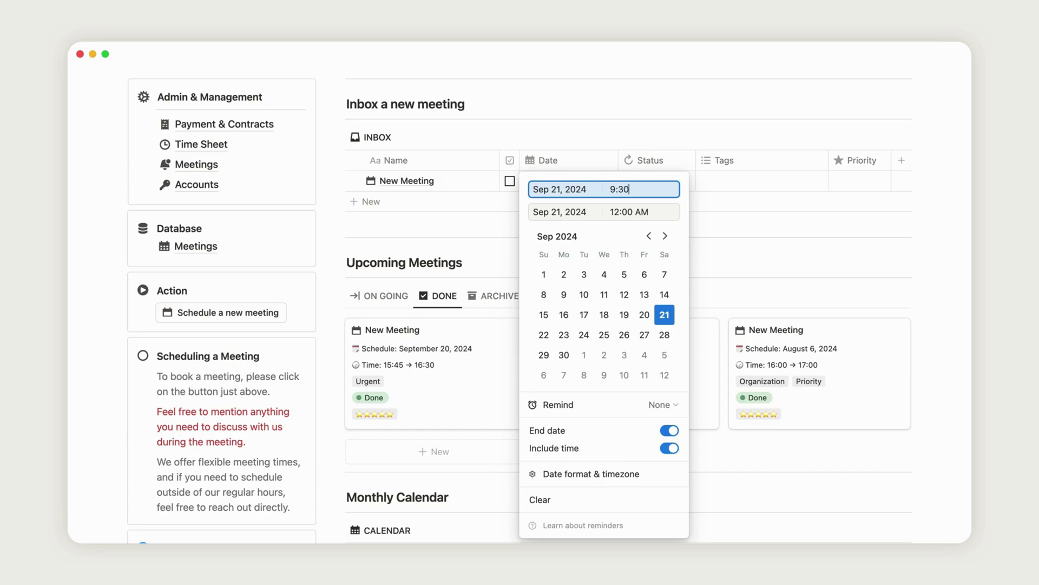
pyautogui.press('Tab')
pyautogui.press('Tab')
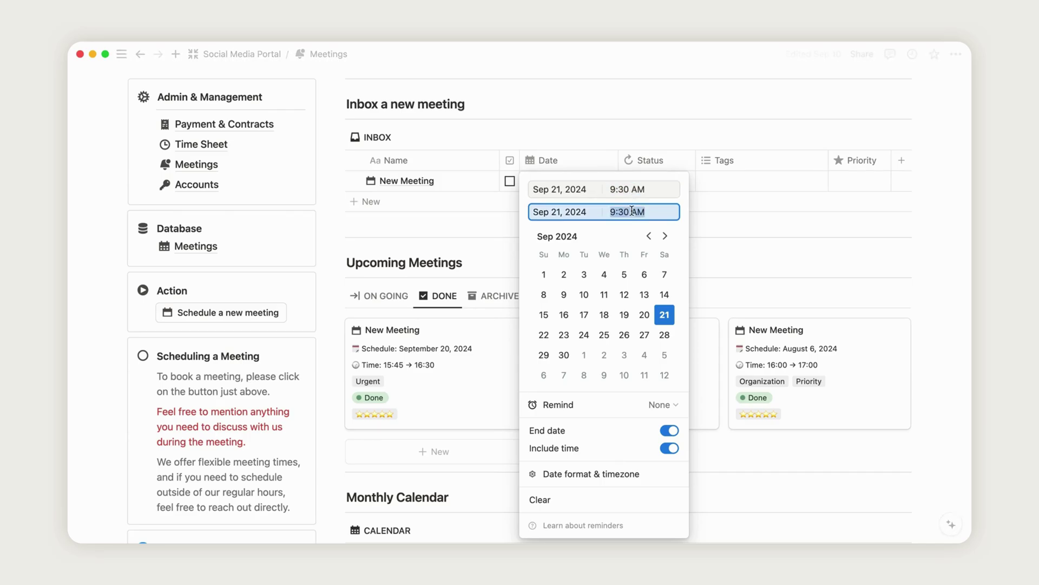
pyautogui.write('11')
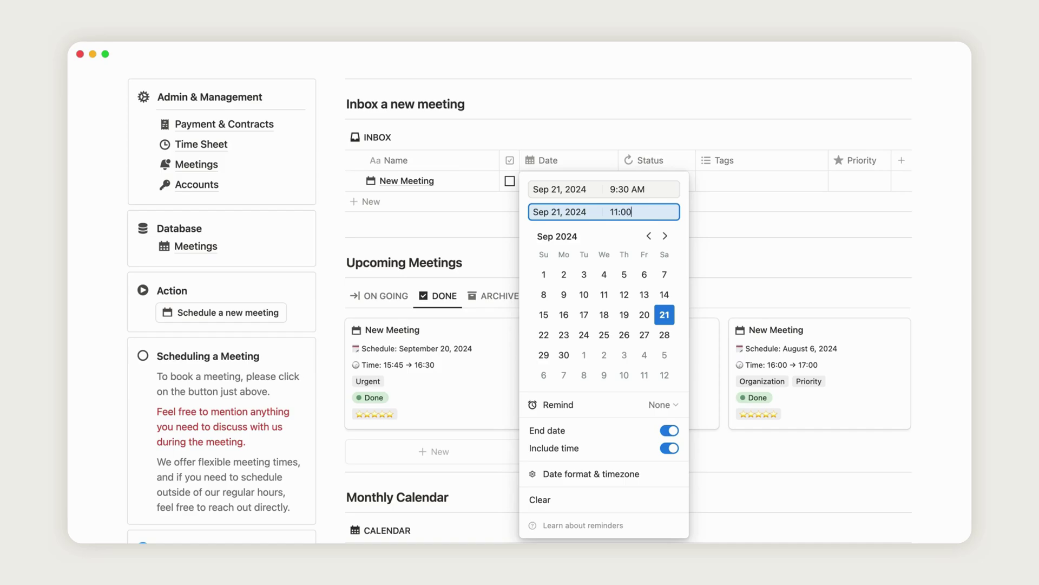
pyautogui.click(748, 195)
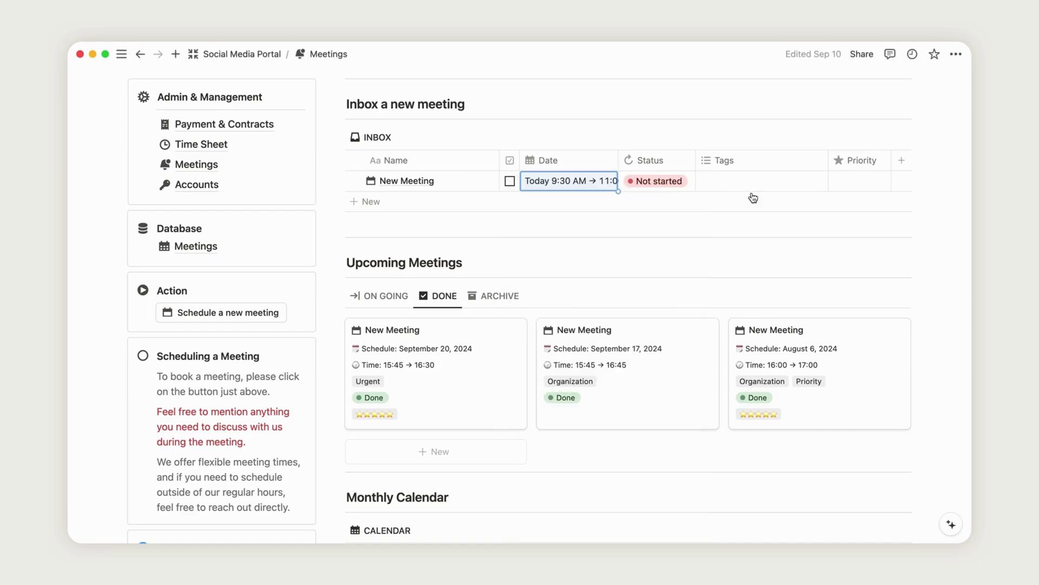
# Tag the new meeting Priority and give it a five-star rating.
pyautogui.click(728, 185)
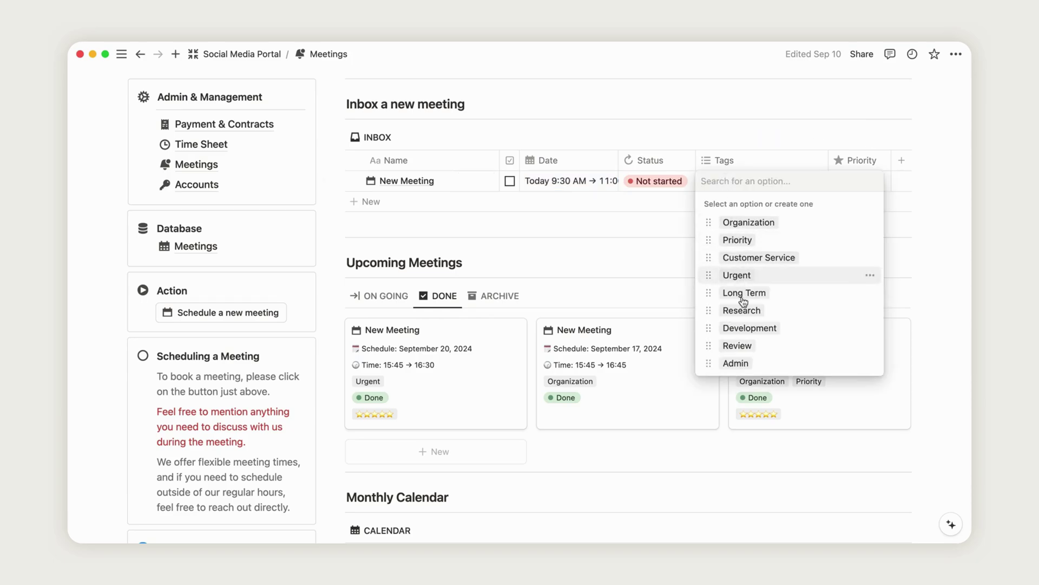
pyautogui.click(742, 239)
pyautogui.press('Escape')
pyautogui.click(856, 186)
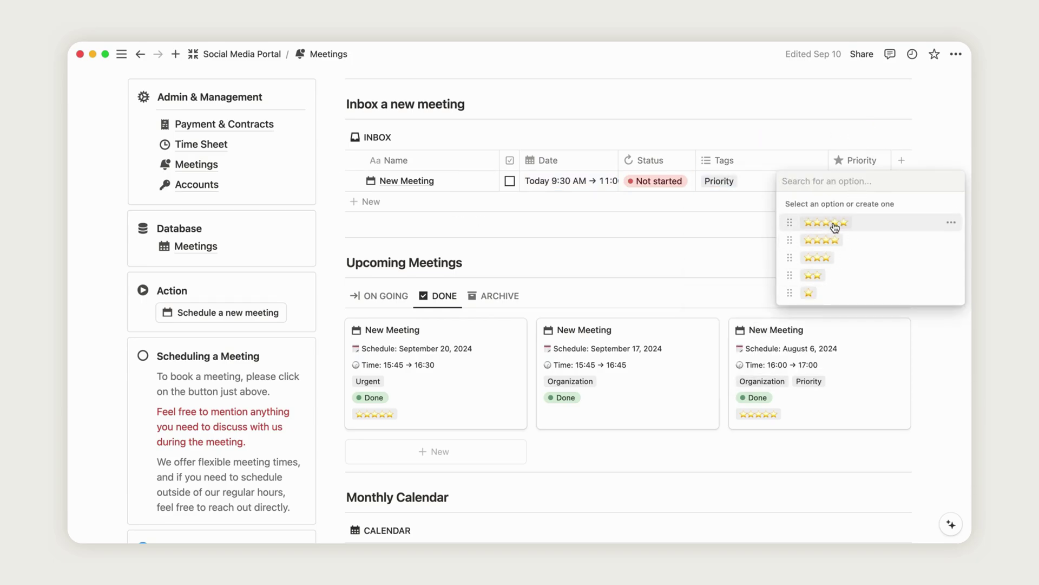
pyautogui.press('Return')
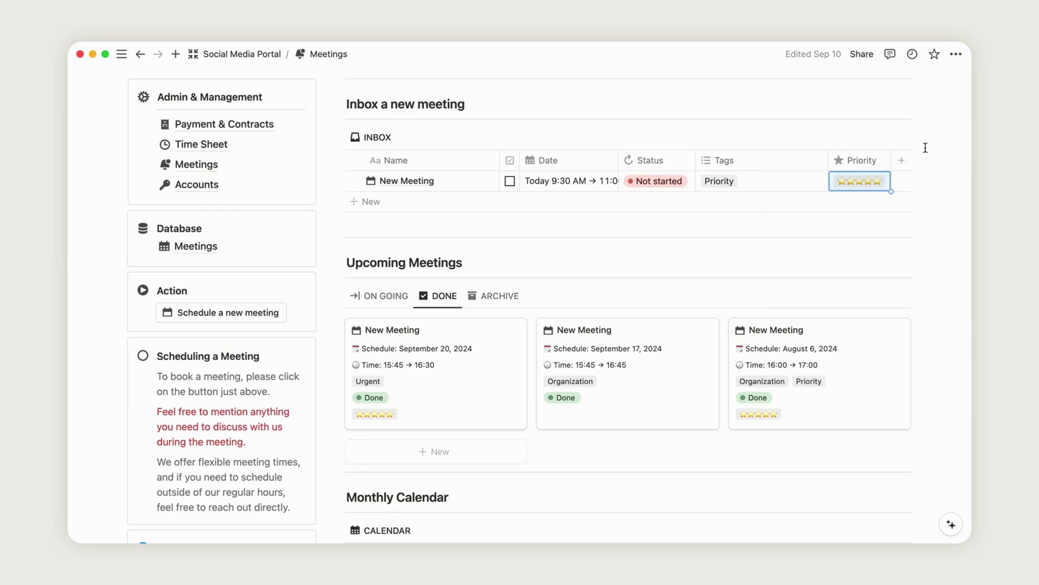
pyautogui.click(926, 148)
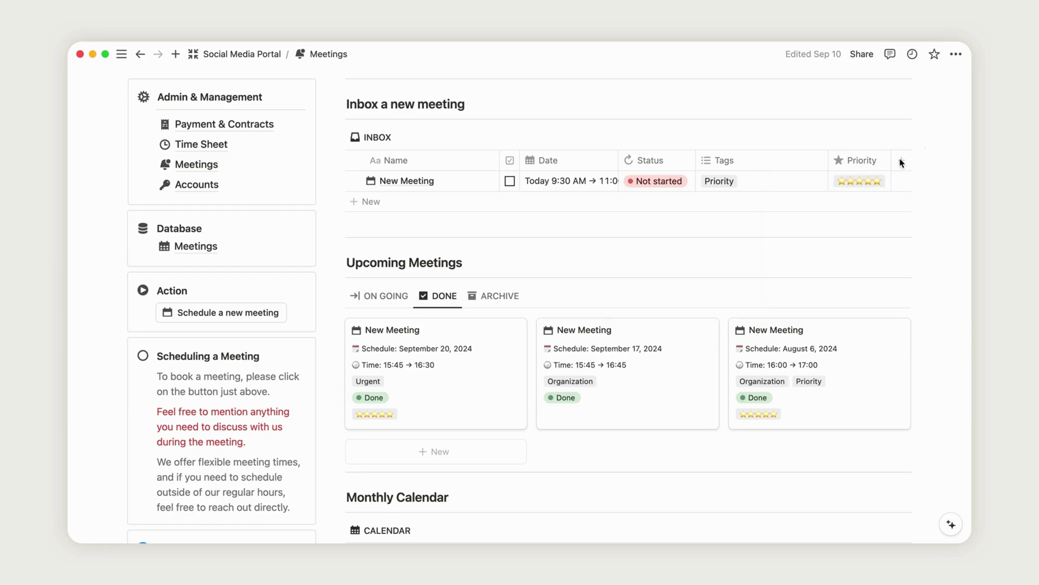
# Tick the new meeting out of the inbox and view the On Going meetings.
pyautogui.click(511, 182)
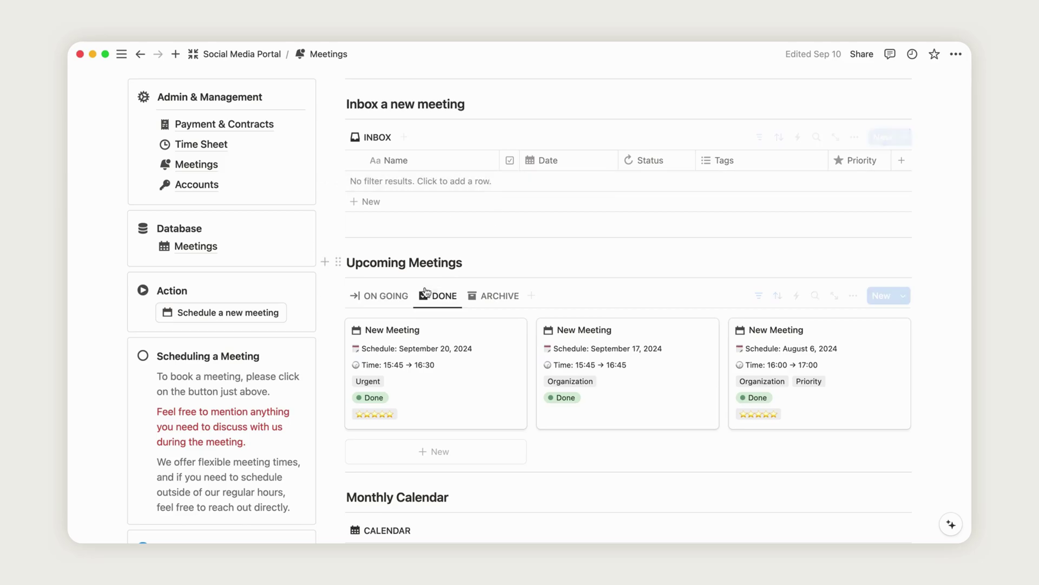
pyautogui.click(388, 302)
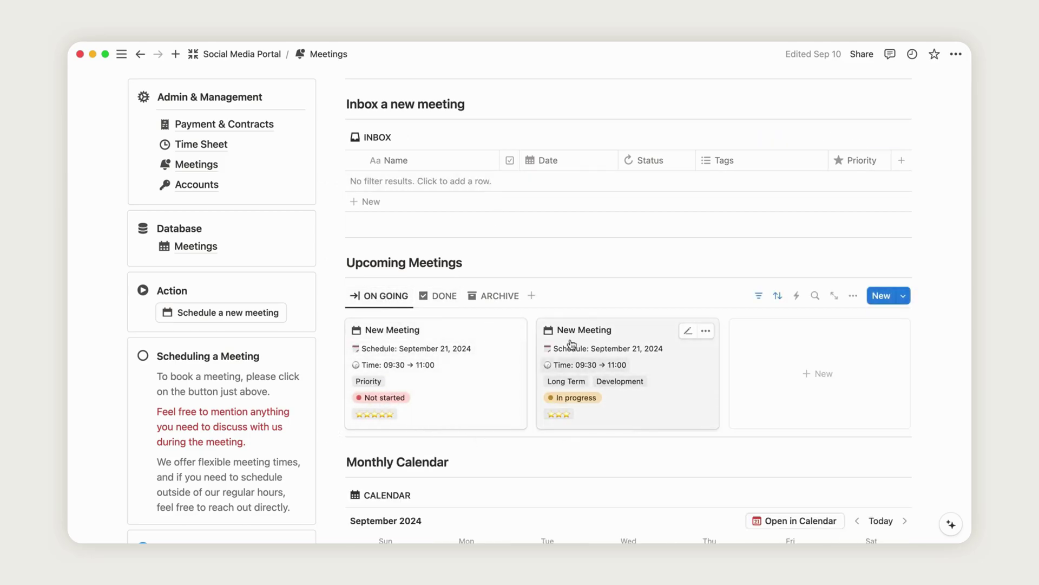
pyautogui.scroll(-10, 924, 297)
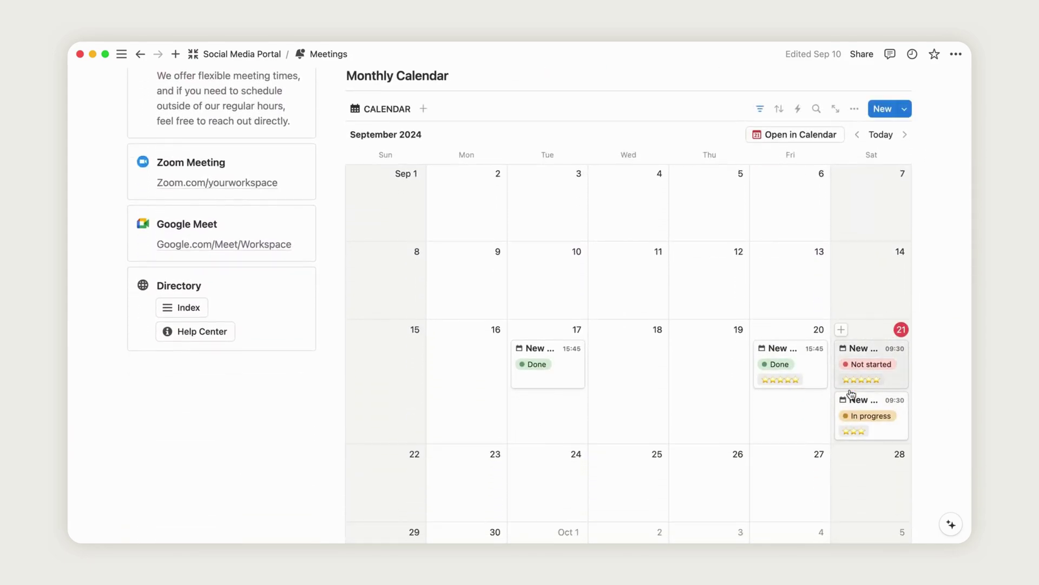
pyautogui.scroll(2, 949, 343)
pyautogui.scroll(6, 950, 344)
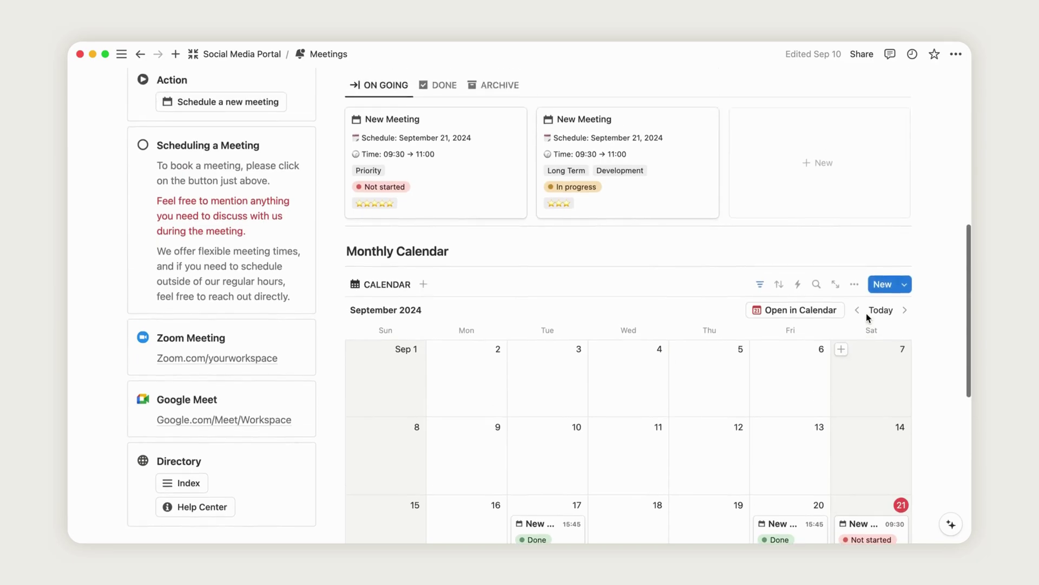
# Mark the September 21 Priority meeting Done, checking the Done tab before returning to On Going.
pyautogui.click(410, 281)
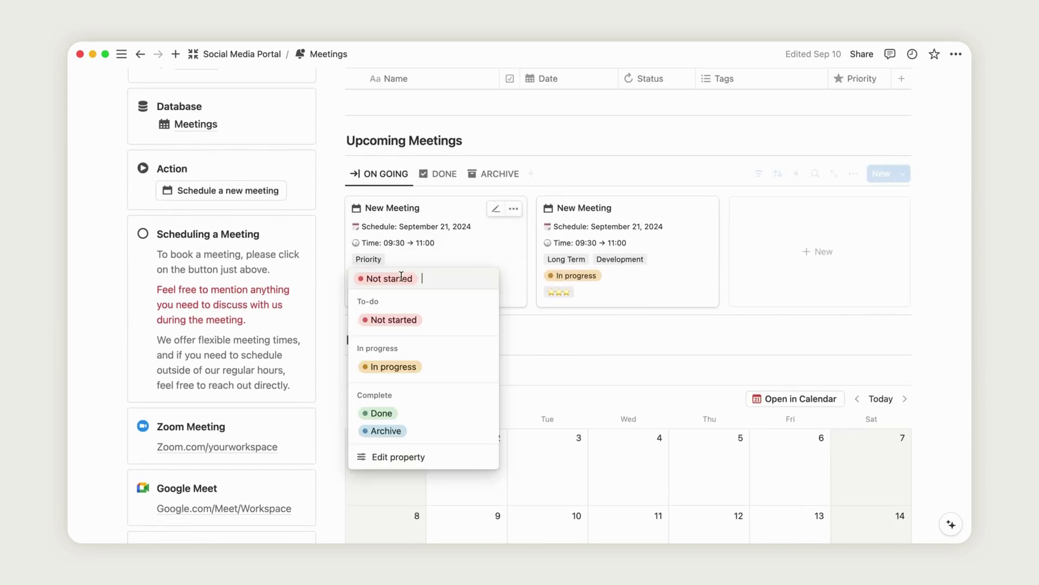
pyautogui.click(391, 411)
pyautogui.click(445, 175)
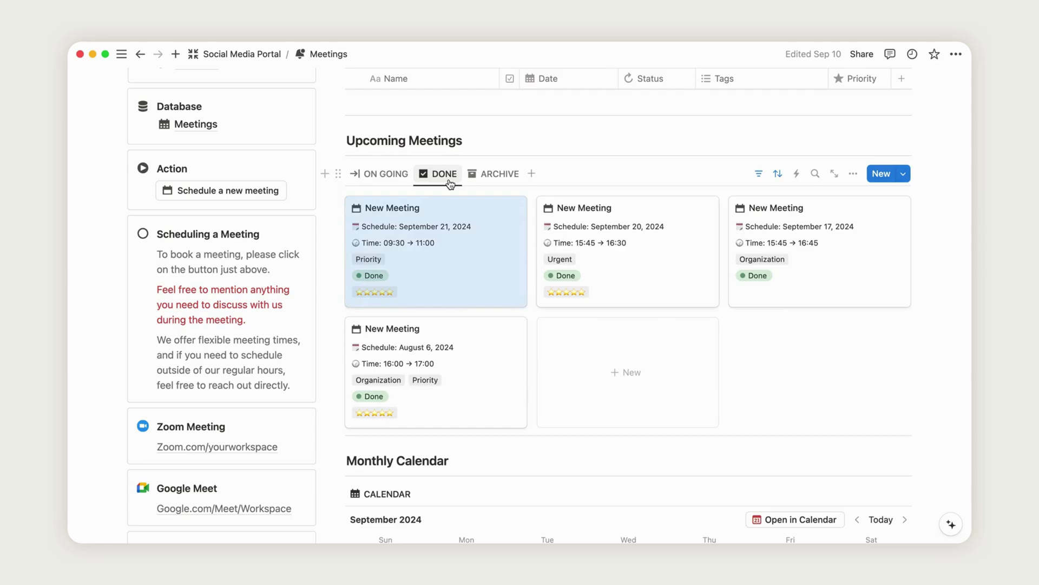
pyautogui.click(384, 174)
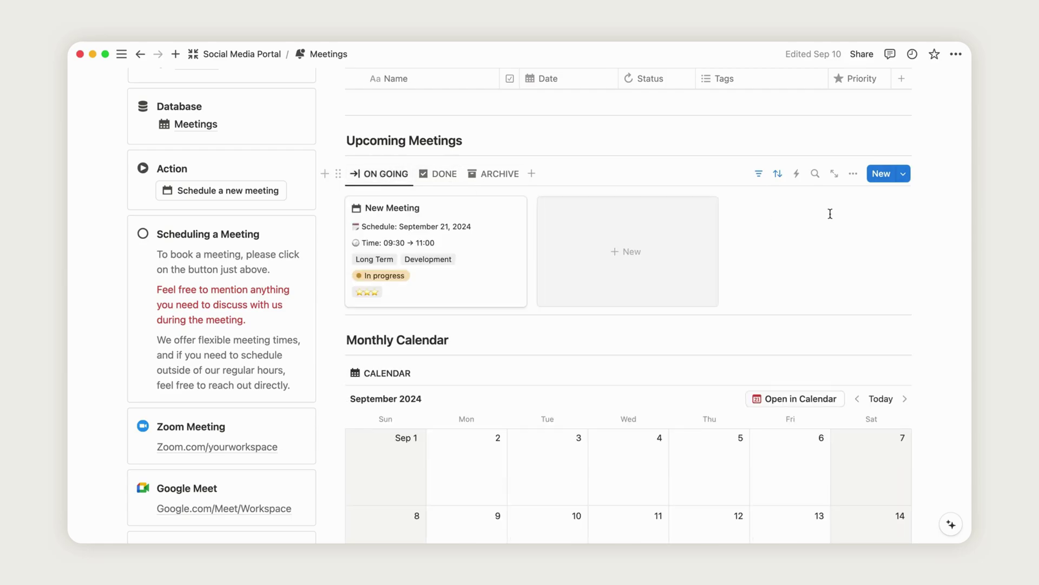
pyautogui.scroll(6, 933, 153)
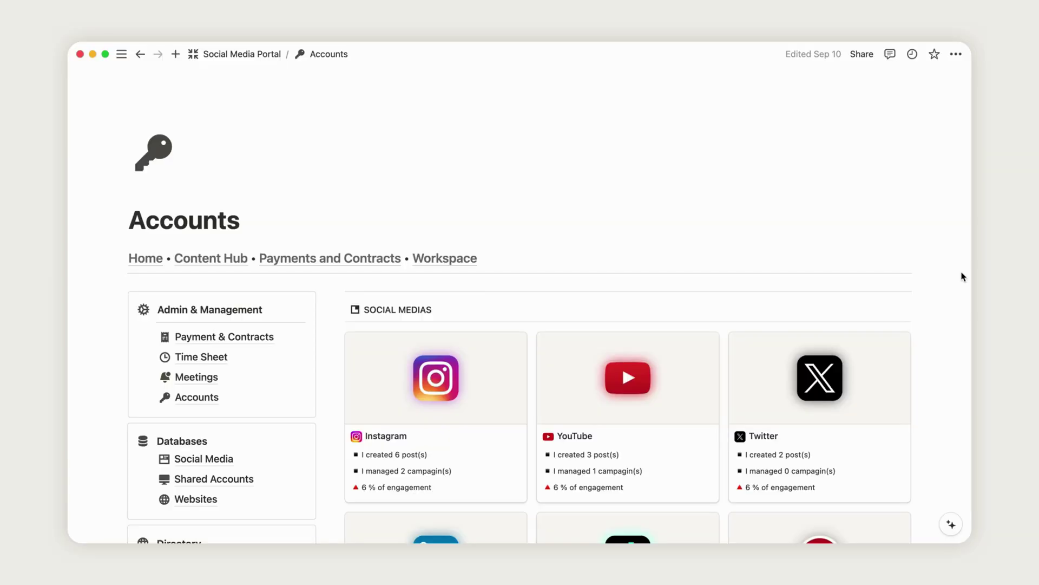
# Scroll through the Accounts page and open the Instagram card as a peek.
pyautogui.scroll(-5, 963, 275)
pyautogui.scroll(-10, 963, 277)
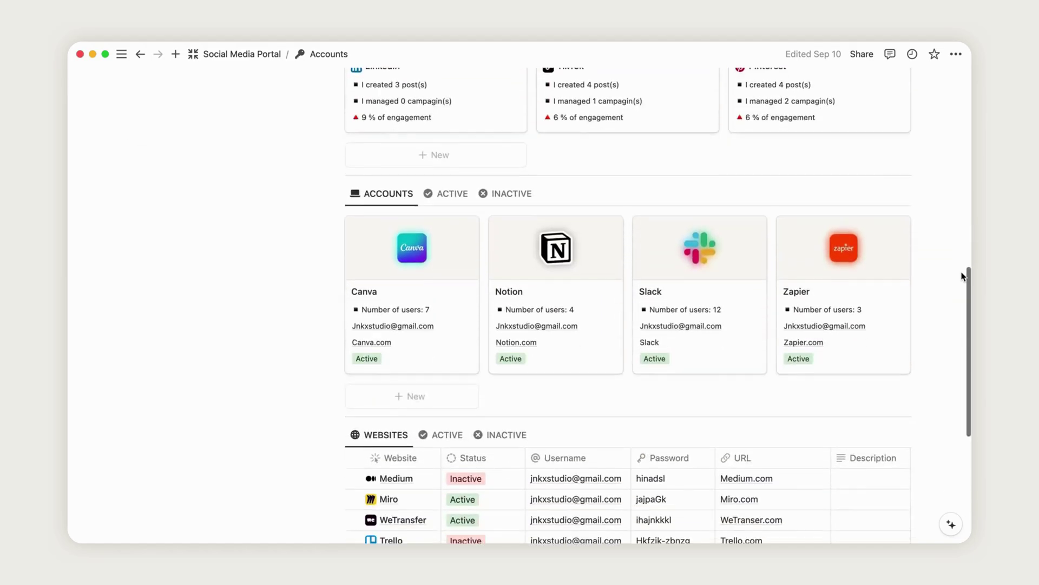
pyautogui.scroll(8, 963, 277)
pyautogui.scroll(3, 963, 276)
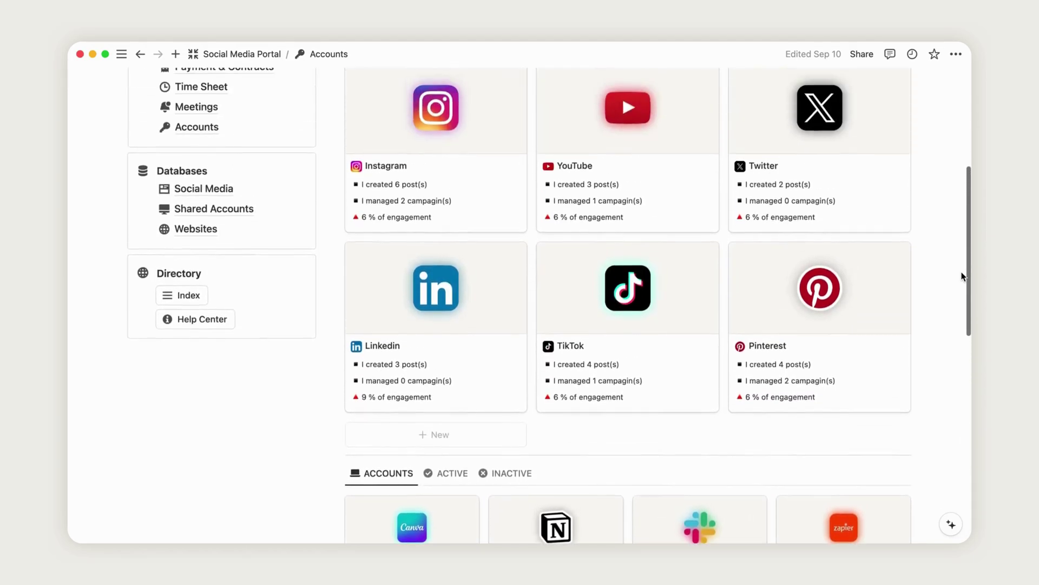
pyautogui.click(465, 225)
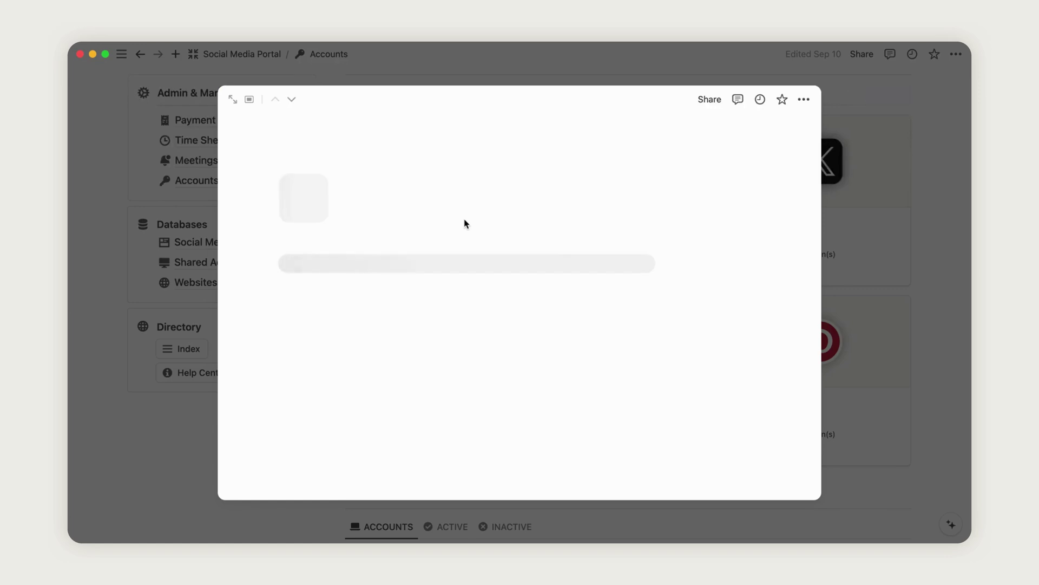
pyautogui.scroll(-5, 489, 339)
# Enter a sample username into the Instagram page's username field.
pyautogui.scroll(-3, 490, 340)
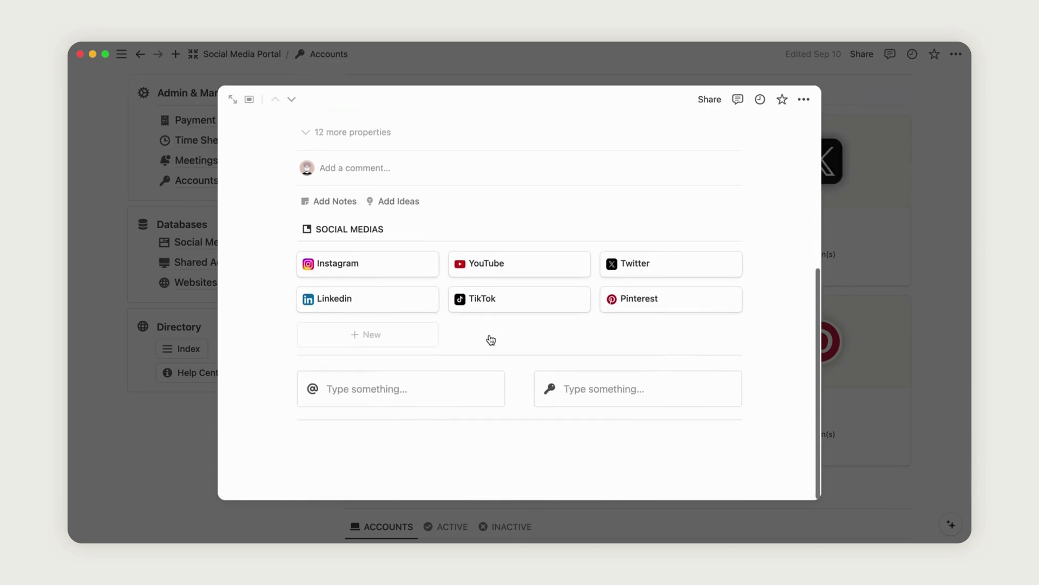
pyautogui.click(375, 397)
pyautogui.click(361, 396)
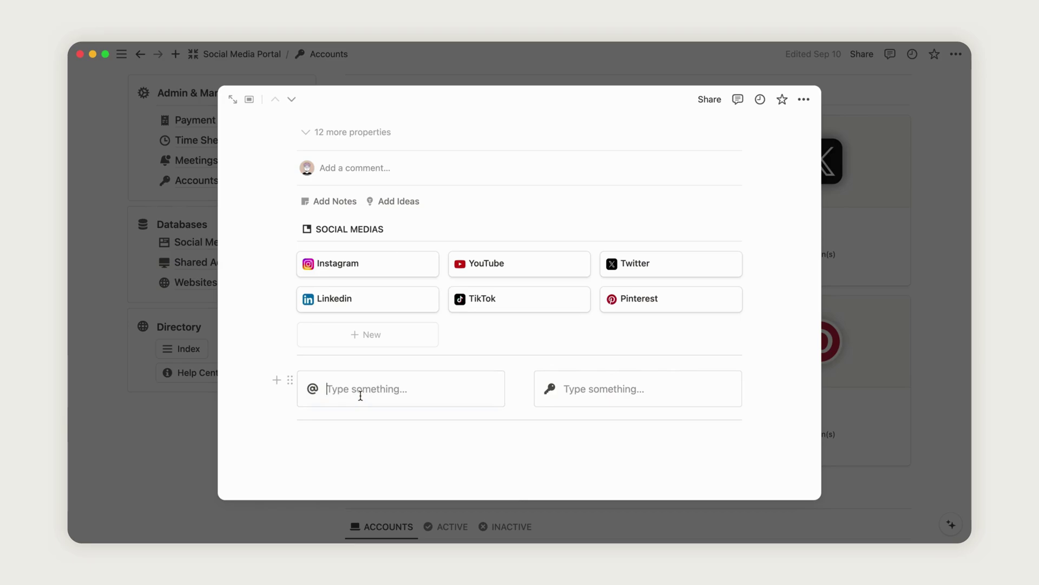
pyautogui.write('your.name')
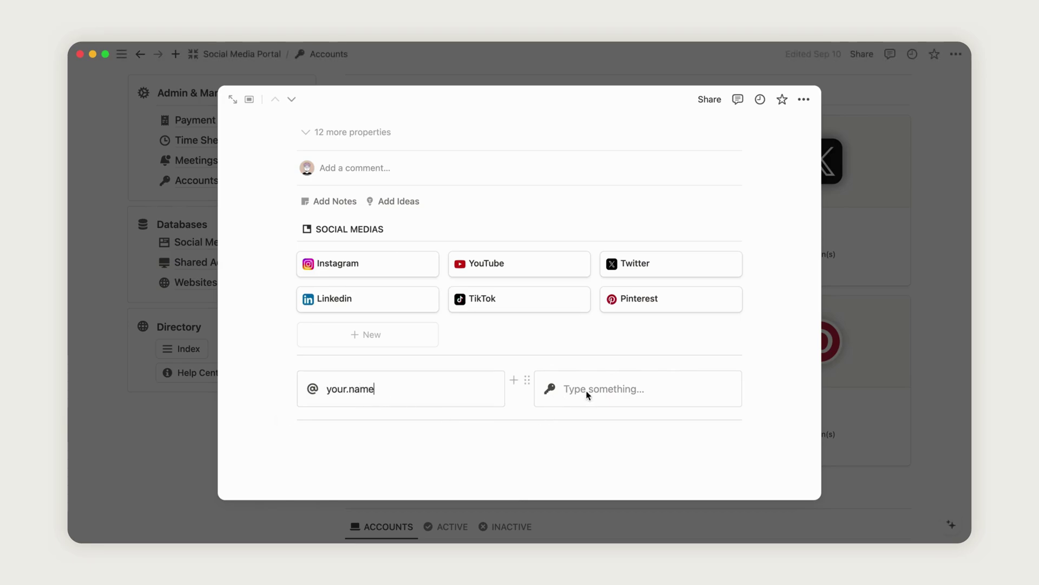
pyautogui.write('bjno,ak')
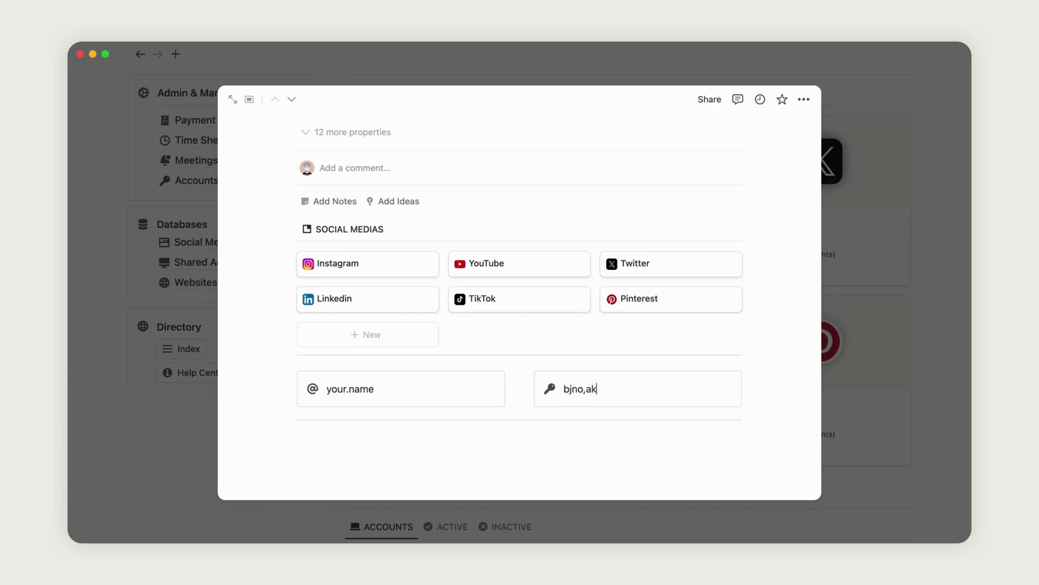
# Close the Instagram preview and add a new account card, revealing its hidden properties.
pyautogui.click(911, 357)
pyautogui.scroll(-8, 912, 356)
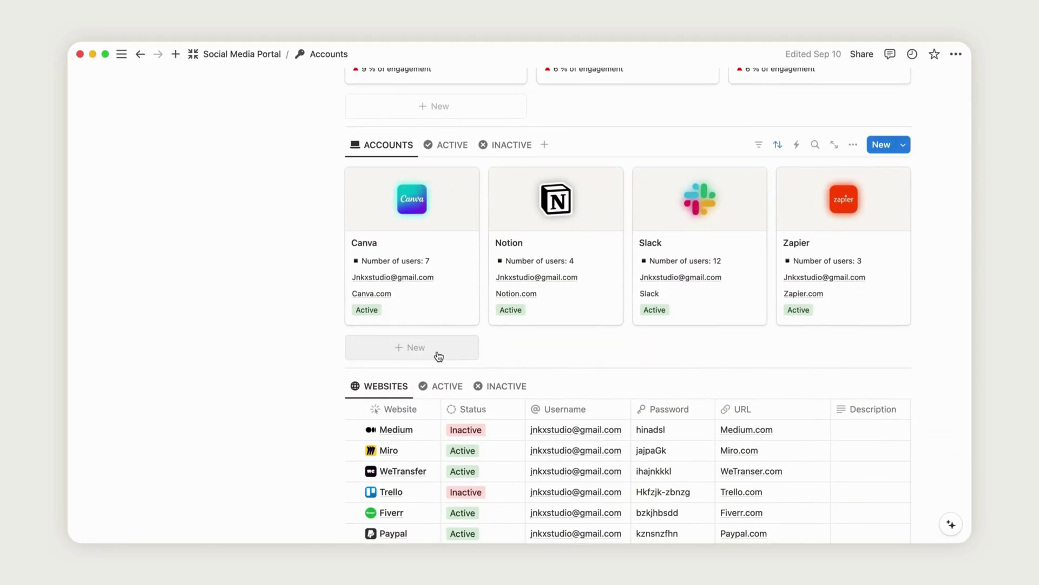
pyautogui.click(438, 355)
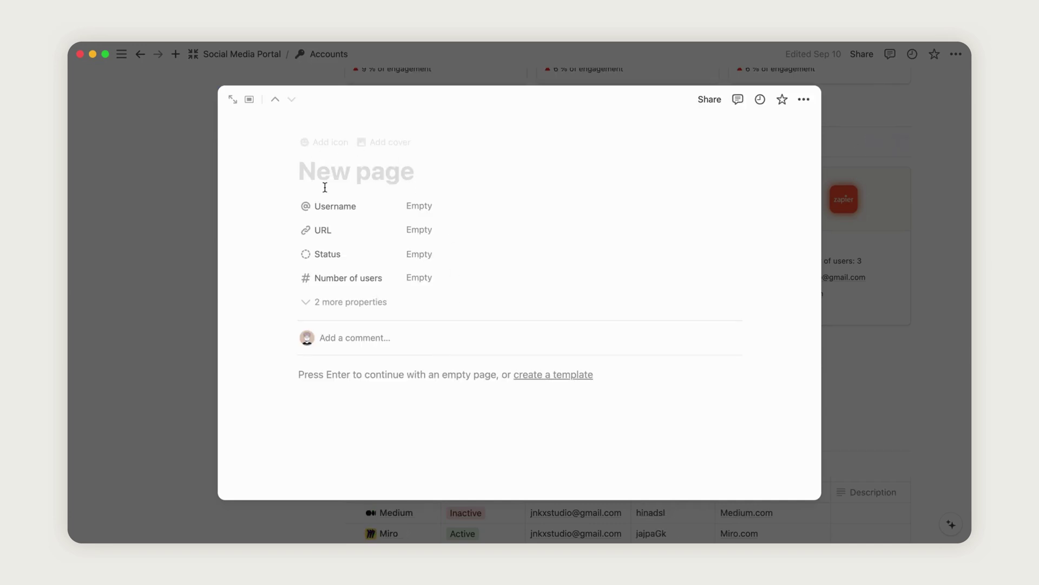
pyautogui.click(368, 302)
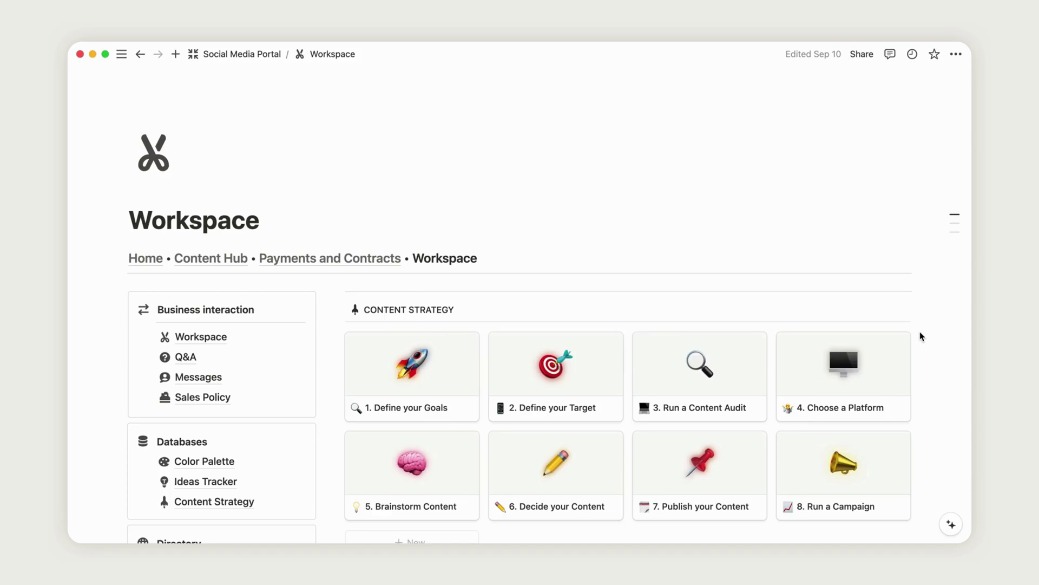
pyautogui.scroll(-5, 920, 336)
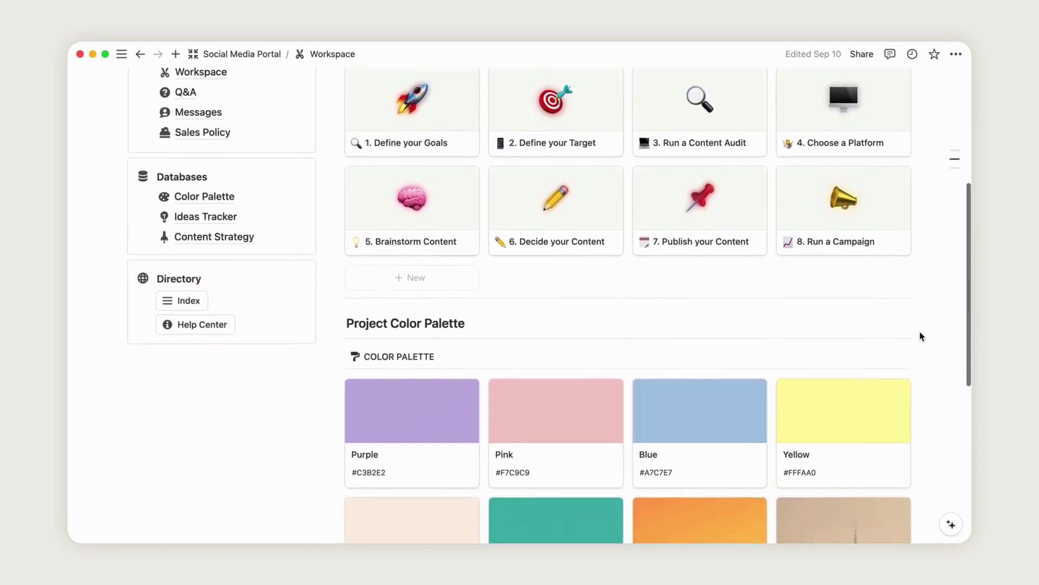
pyautogui.scroll(-7, 920, 333)
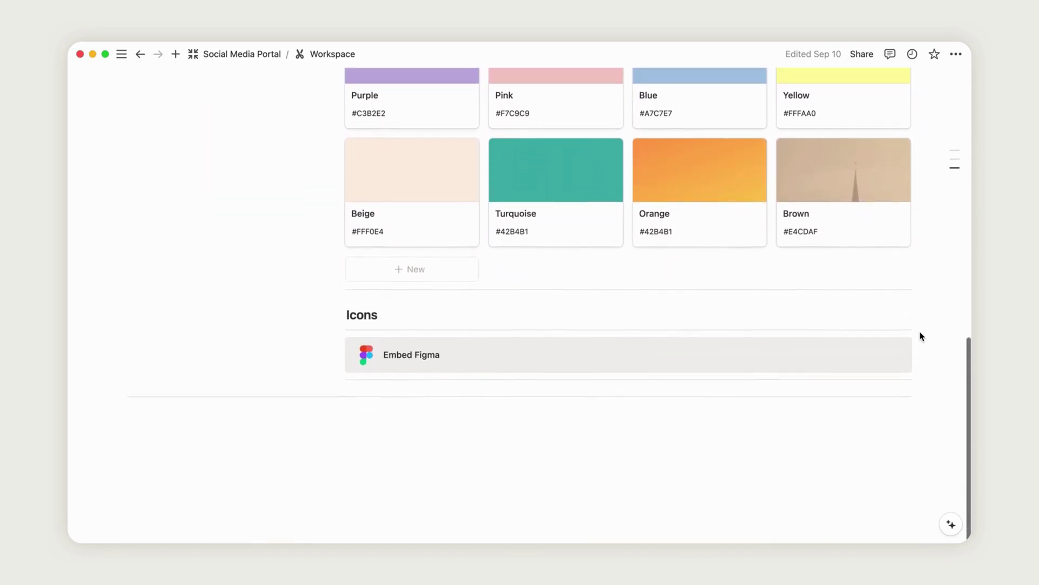
pyautogui.scroll(4, 920, 336)
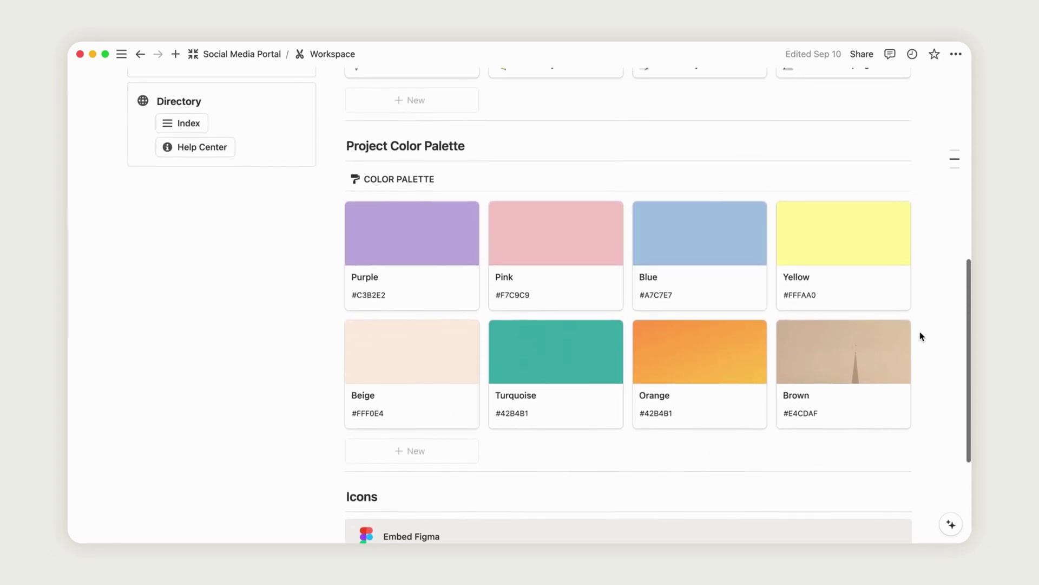
pyautogui.scroll(6, 920, 336)
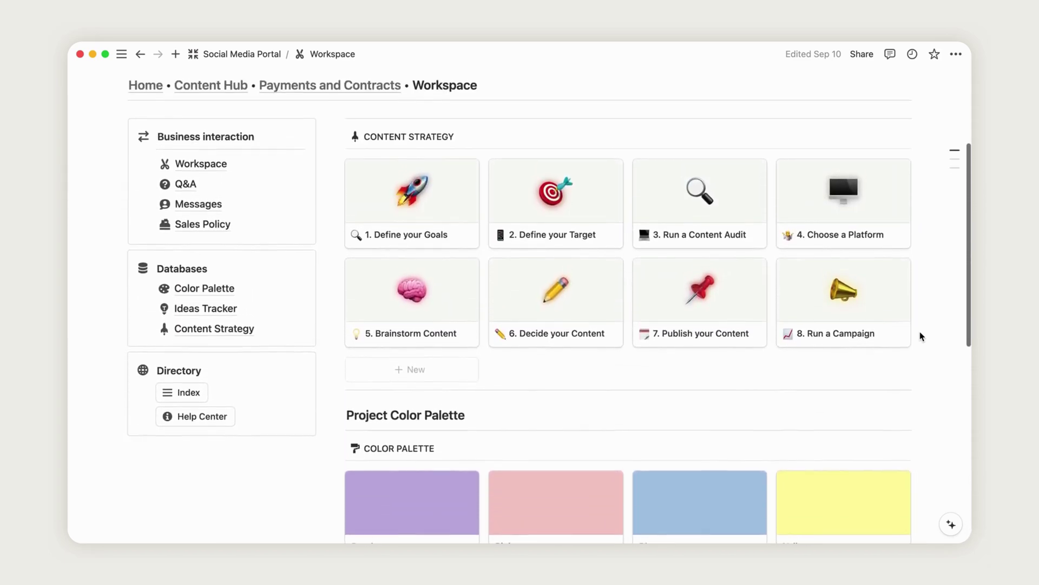
pyautogui.click(427, 235)
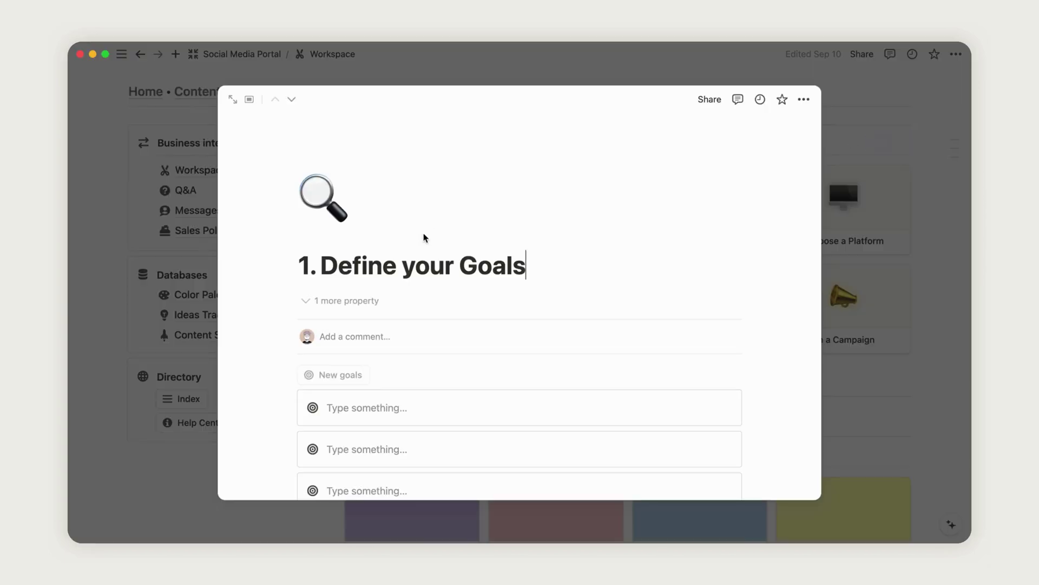
pyautogui.scroll(-2, 469, 309)
pyautogui.click(957, 347)
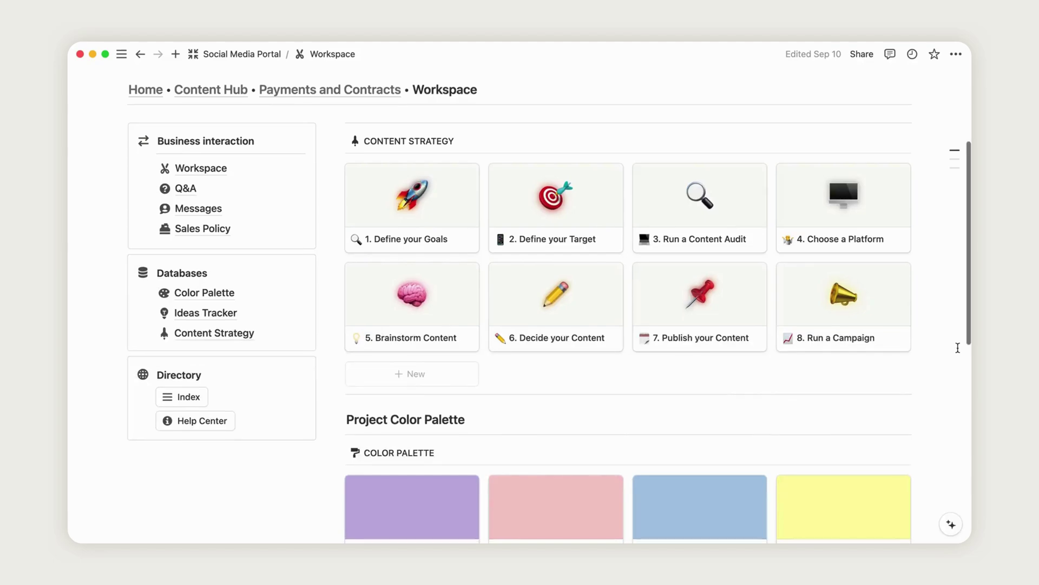
pyautogui.scroll(-10, 957, 347)
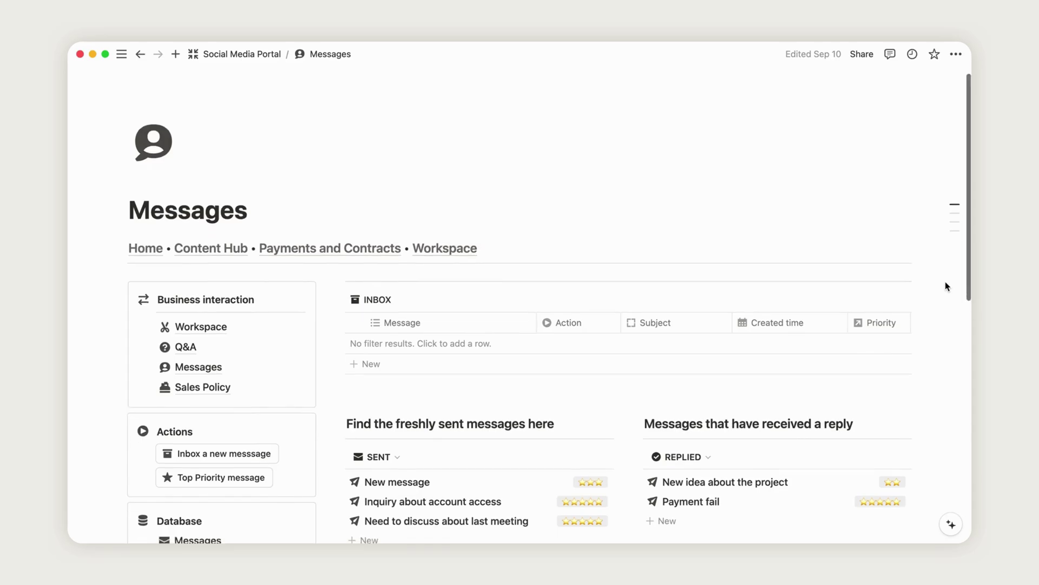
# Glance at the top-priority messages view, then return to the last messages board.
pyautogui.scroll(-3, 947, 287)
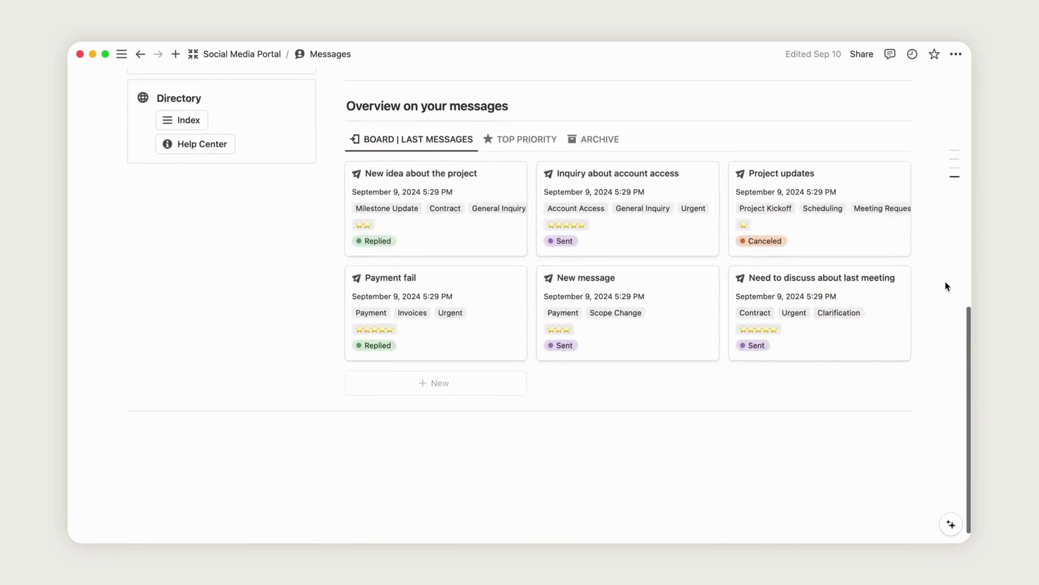
pyautogui.click(529, 141)
pyautogui.click(438, 222)
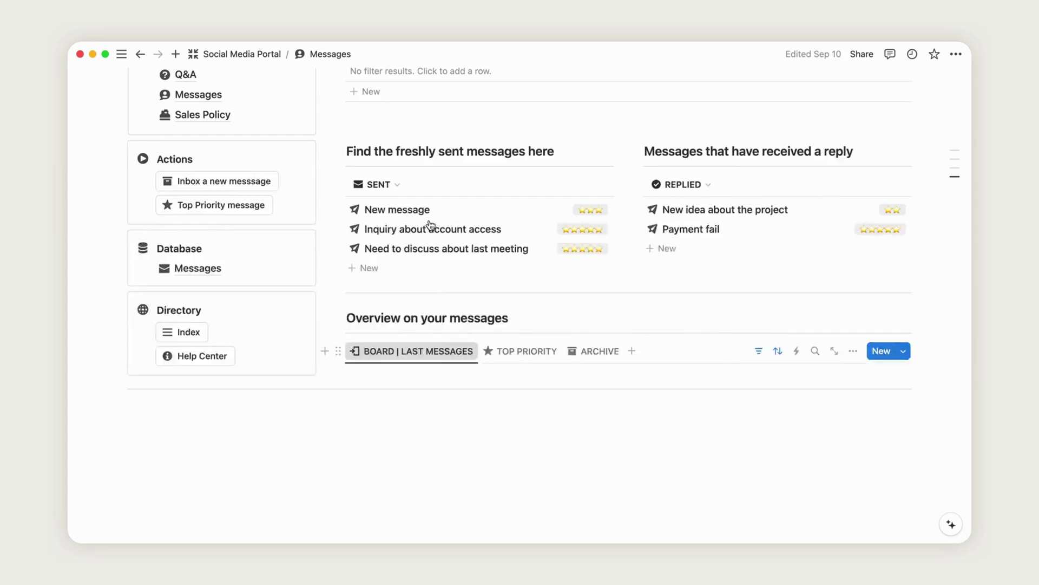
pyautogui.scroll(-4, 760, 253)
pyautogui.scroll(6, 937, 285)
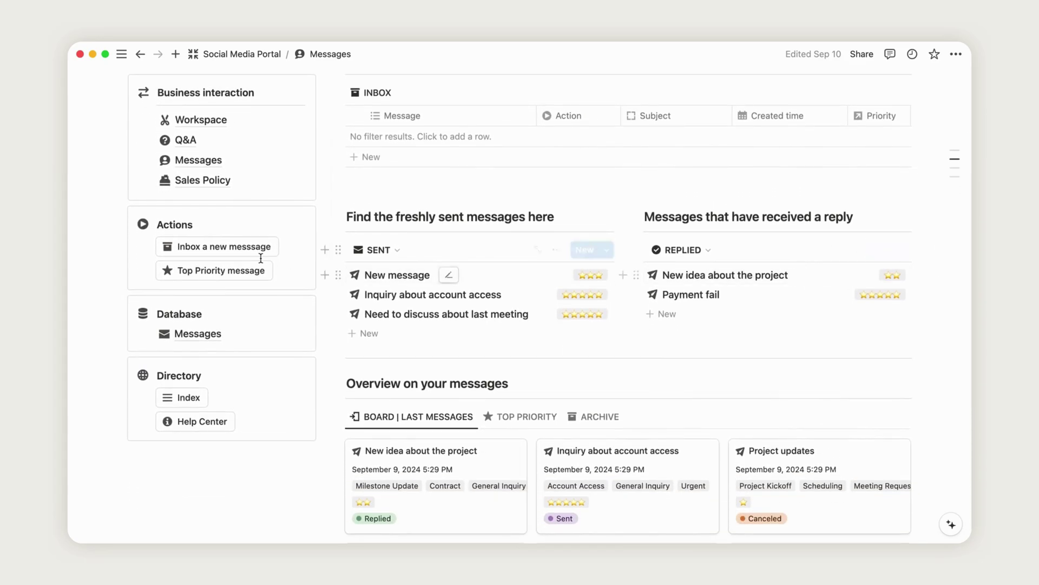
# Add a new inbox message titled 'I need help'.
pyautogui.click(233, 246)
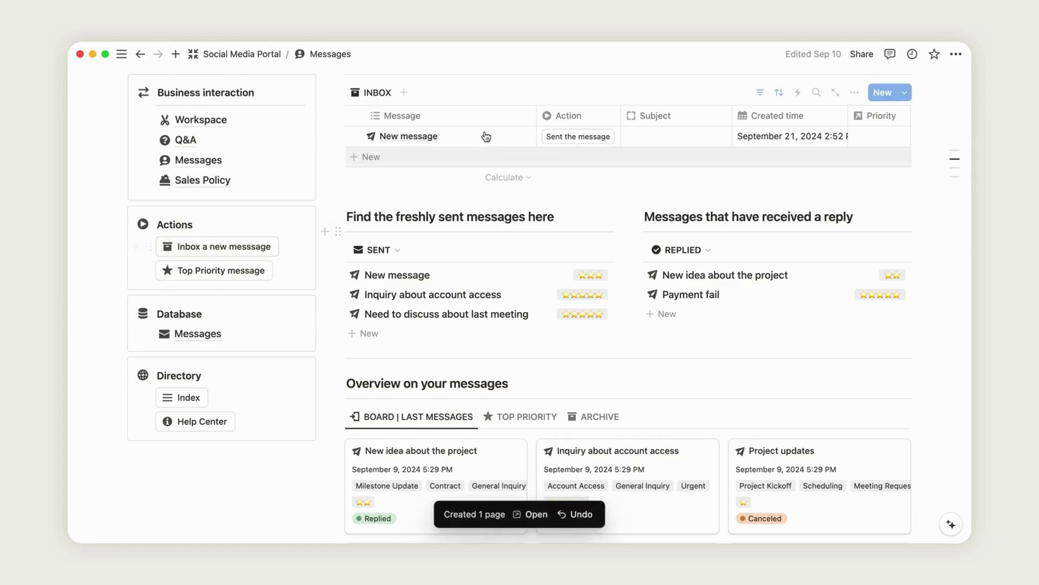
pyautogui.click(440, 135)
pyautogui.write('I')
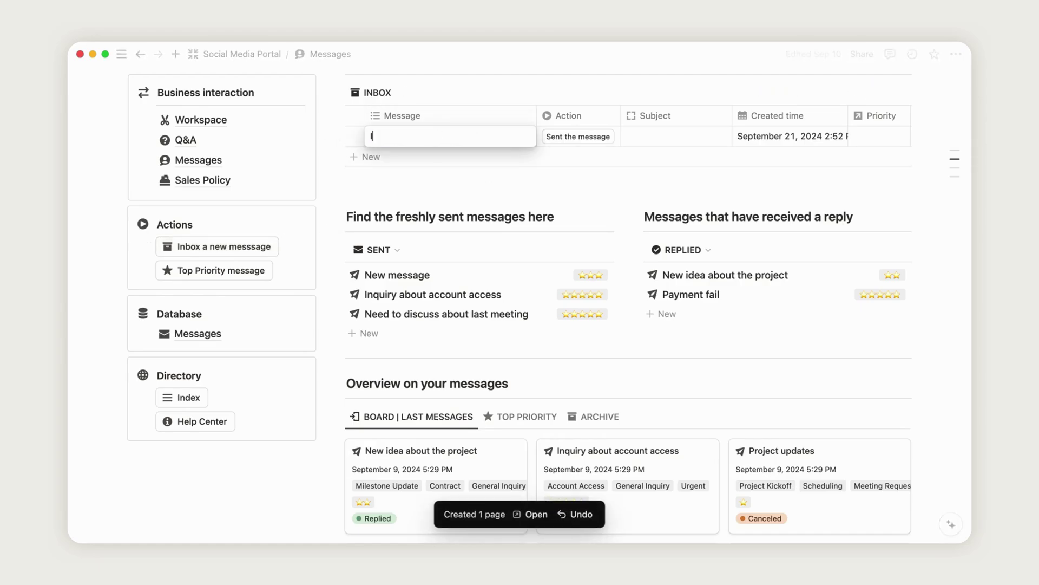
pyautogui.write(' need he')
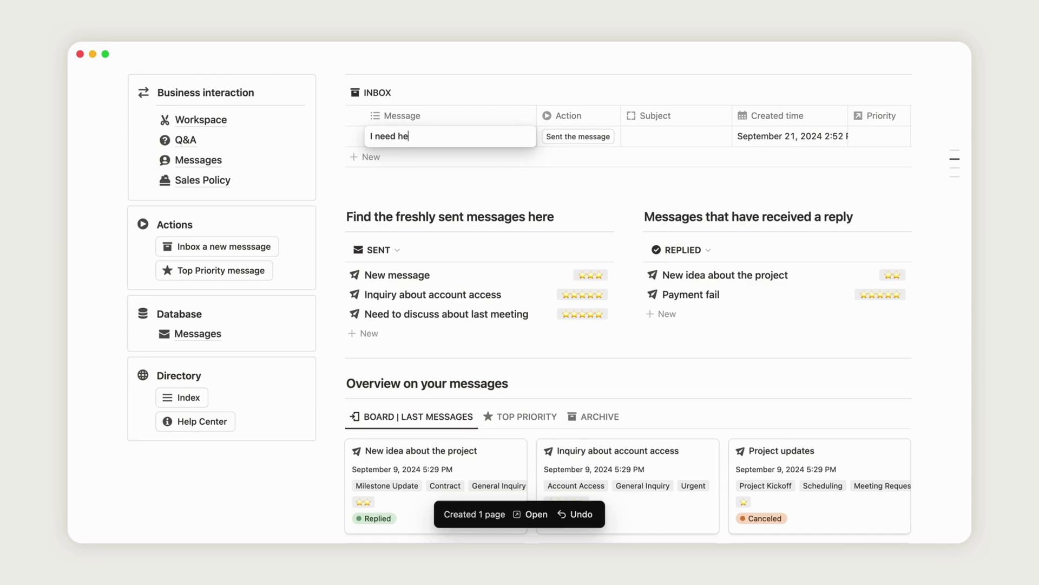
pyautogui.write('lp')
pyautogui.click(658, 139)
# Give the message Help and Contract subjects and five-star priority, then mark it Sent.
pyautogui.click(658, 138)
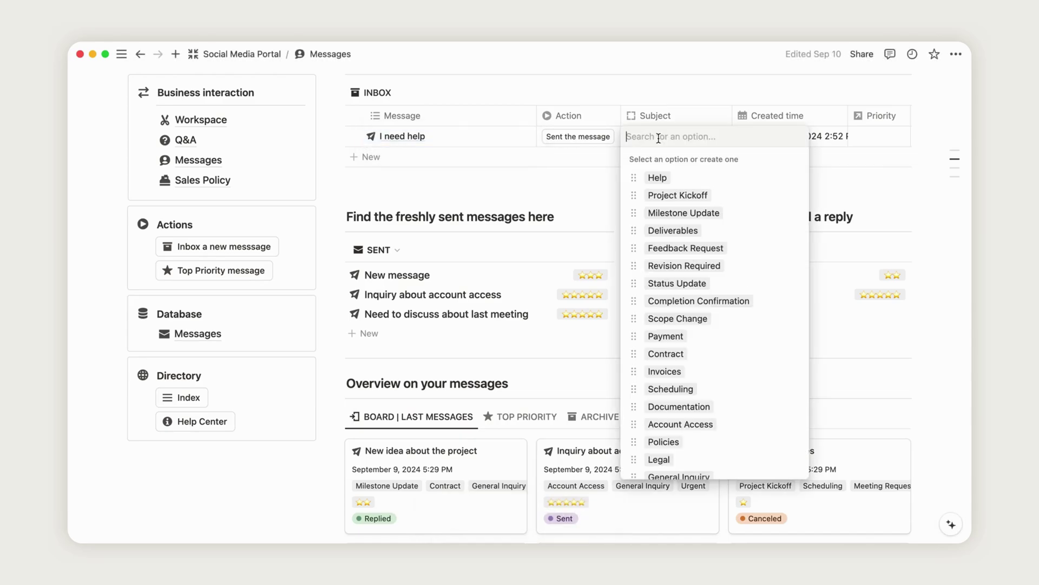
pyautogui.click(671, 178)
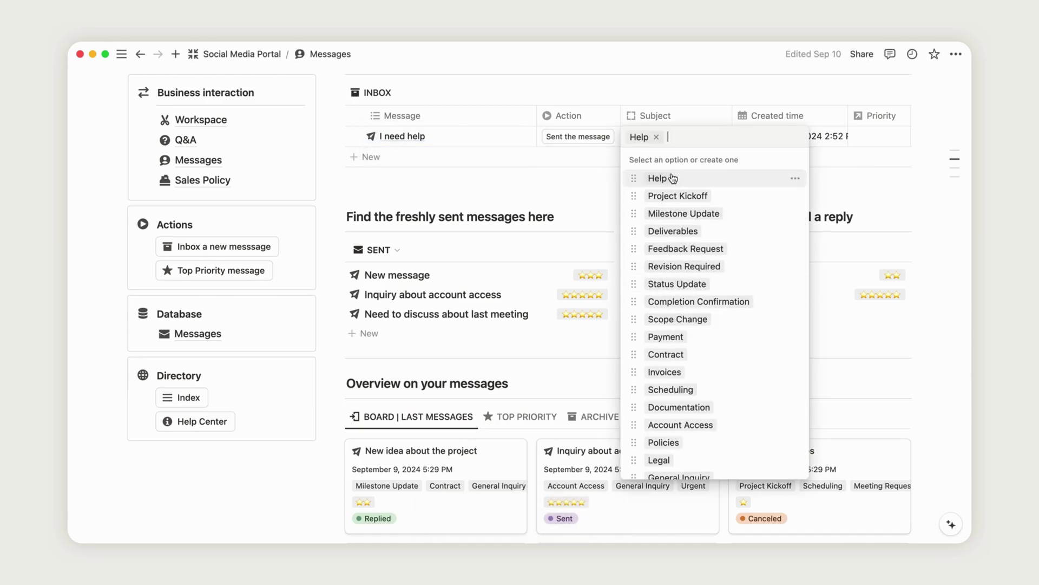
pyautogui.click(706, 354)
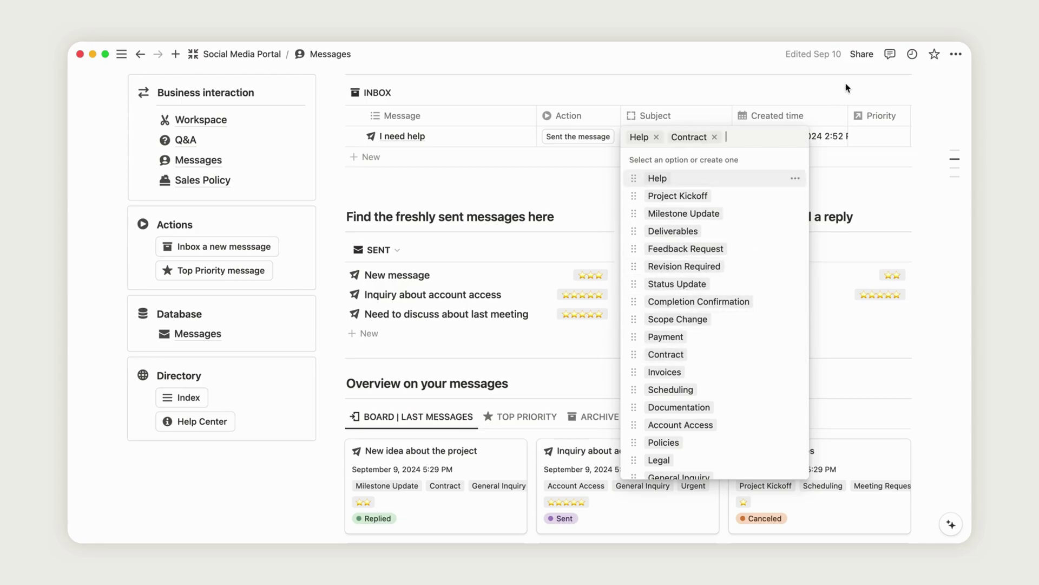
pyautogui.press('Escape')
pyautogui.click(876, 136)
pyautogui.click(846, 183)
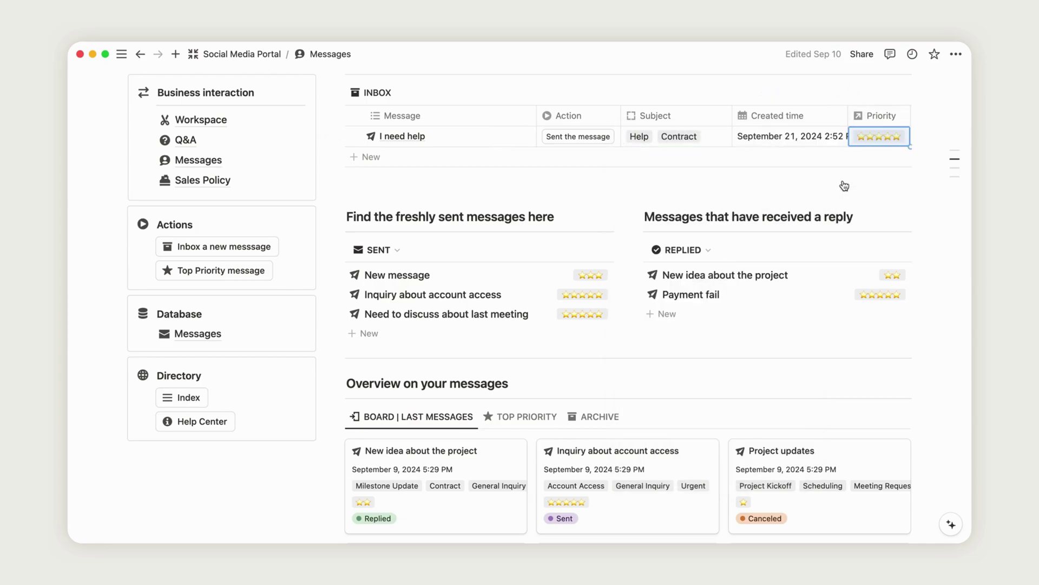
pyautogui.click(584, 139)
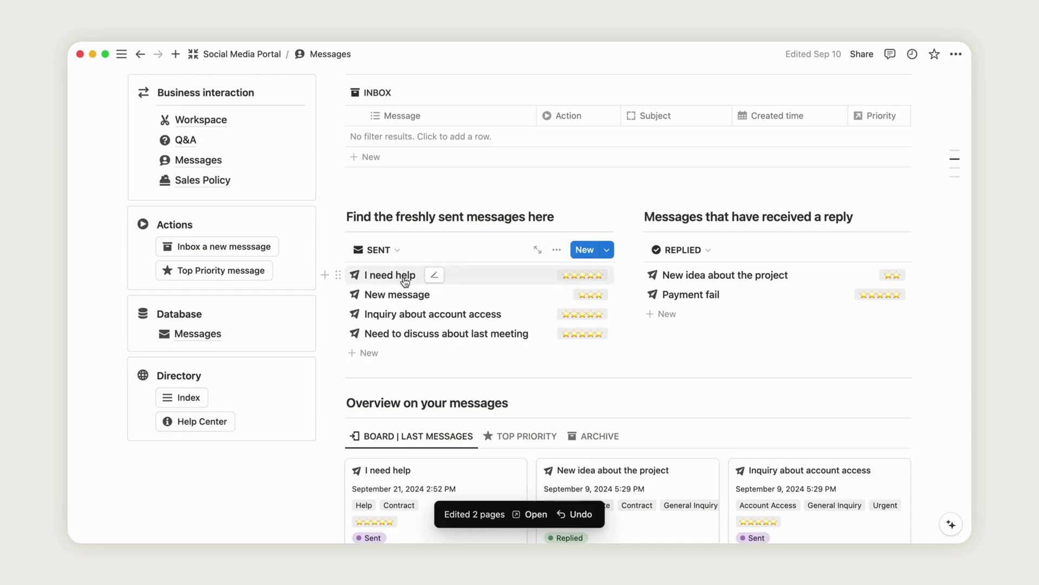
# Mark the 'I need help' message as Replied from its side peek.
pyautogui.click(477, 275)
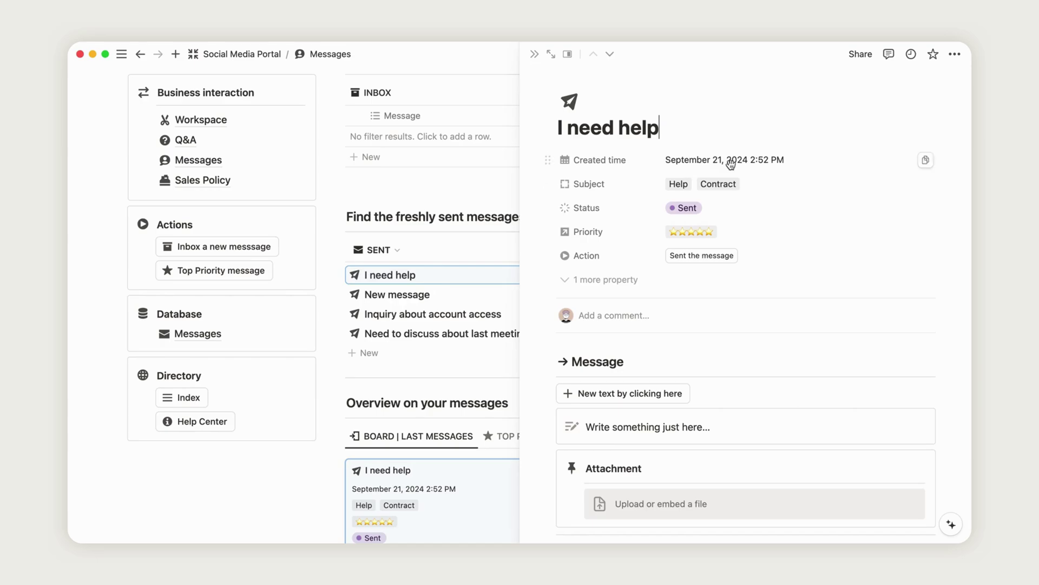
pyautogui.scroll(-5, 730, 164)
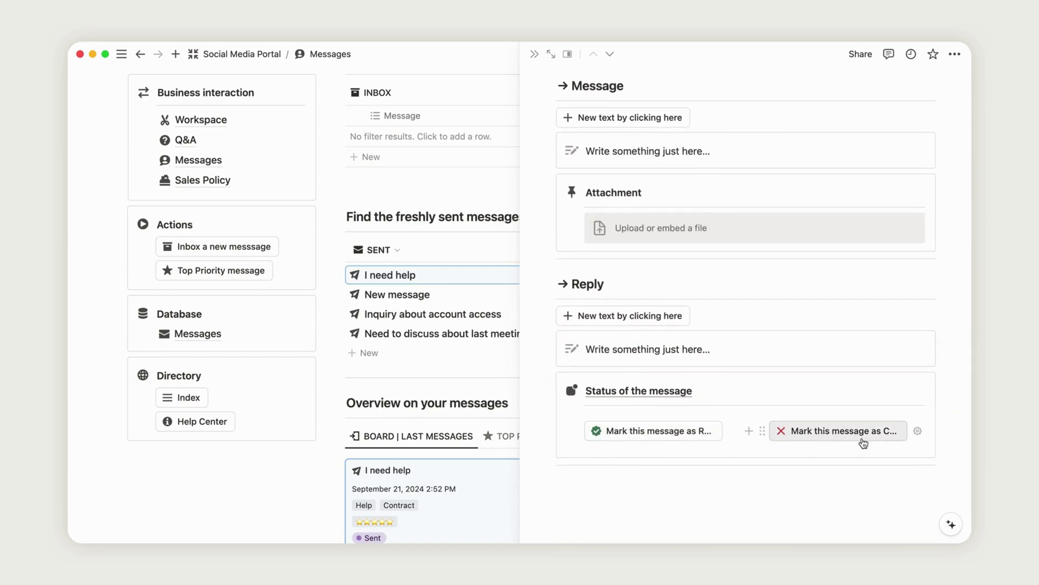
pyautogui.click(661, 434)
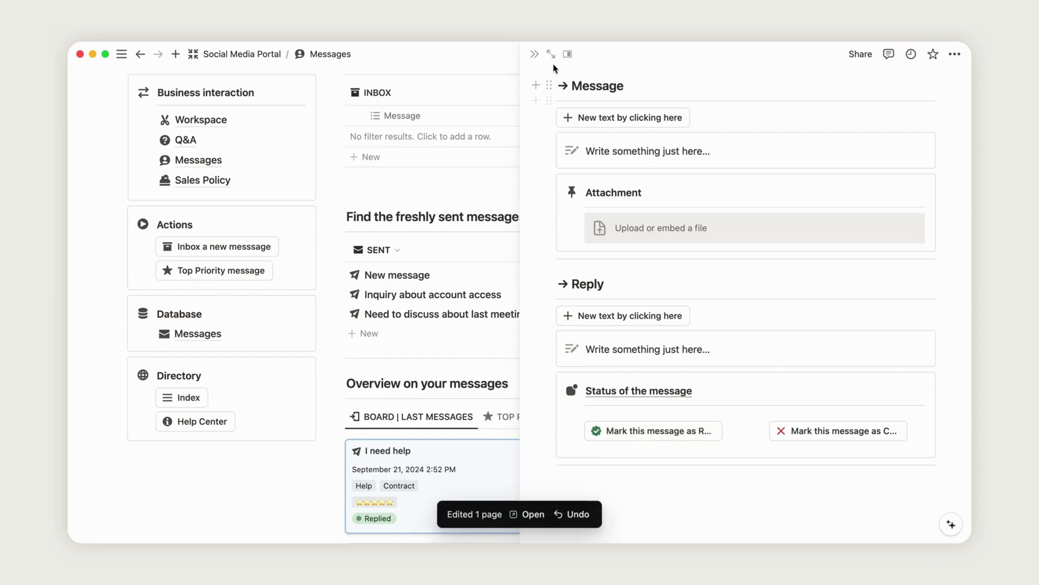
pyautogui.click(534, 55)
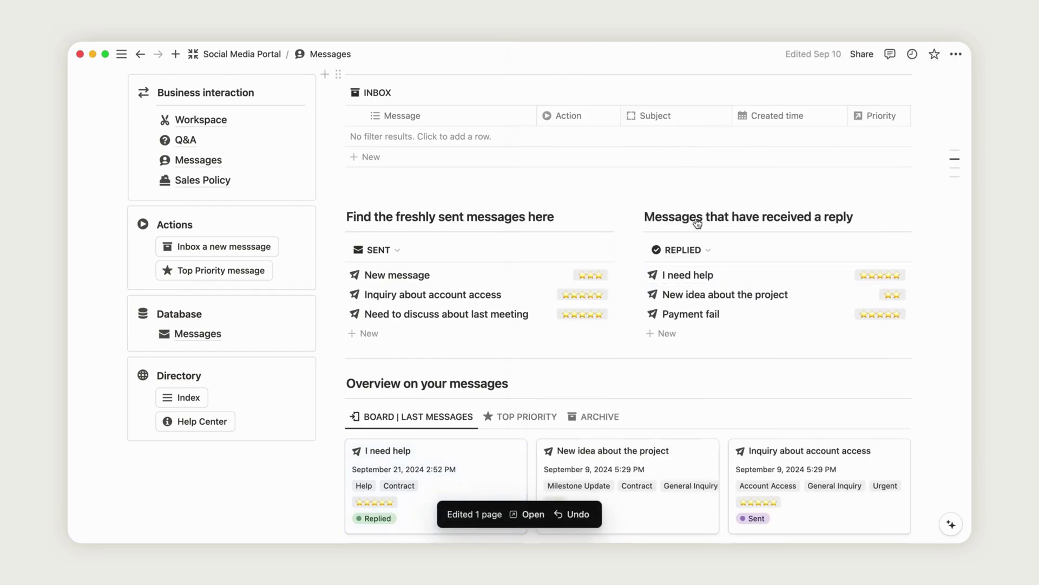
# Set the message's status to Archive and confirm it appears under Archive.
pyautogui.scroll(-5, 697, 223)
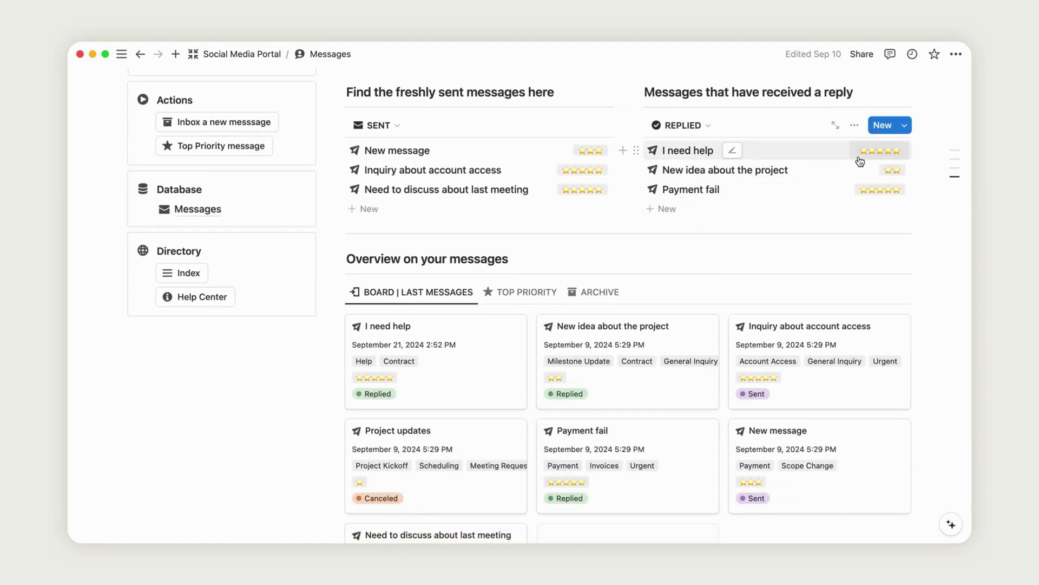
pyautogui.scroll(-5, 860, 160)
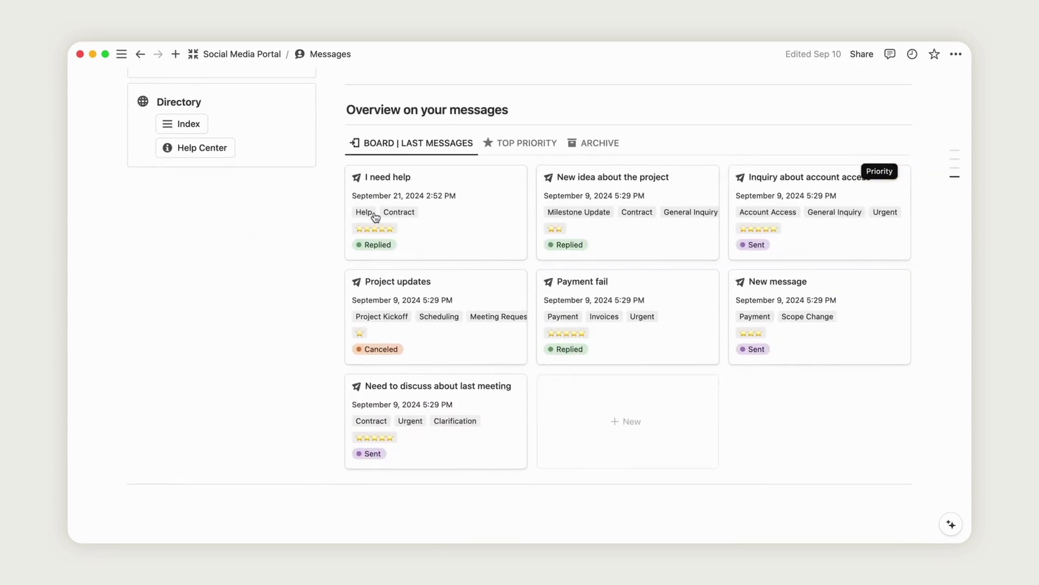
pyautogui.click(377, 244)
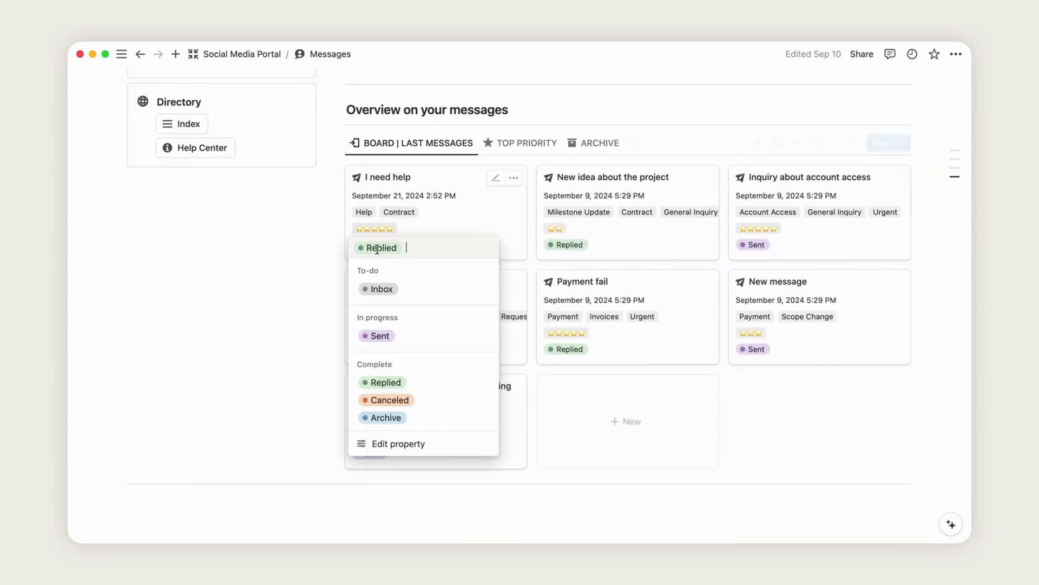
pyautogui.click(386, 418)
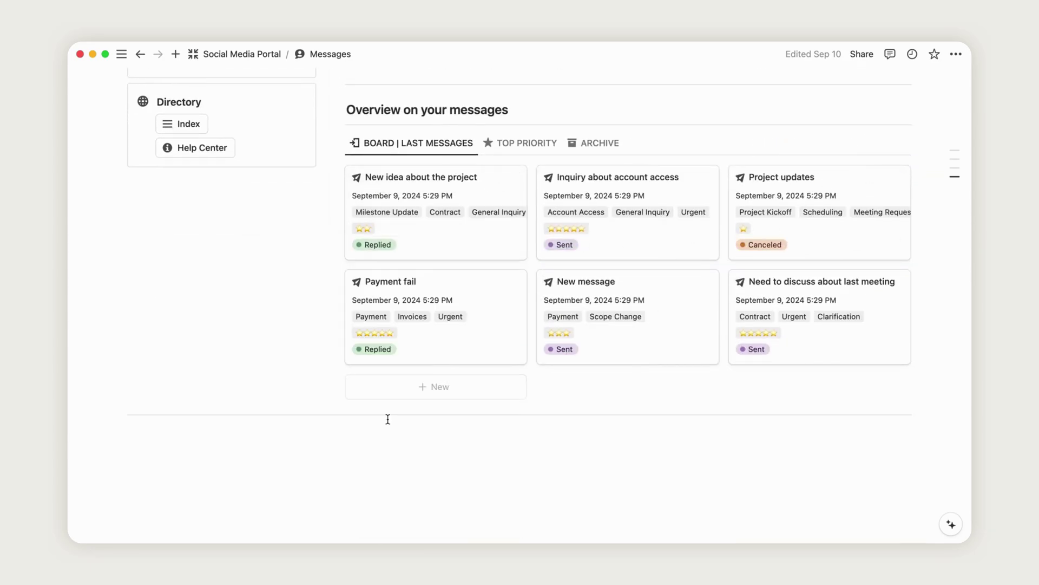
pyautogui.click(555, 140)
pyautogui.click(592, 216)
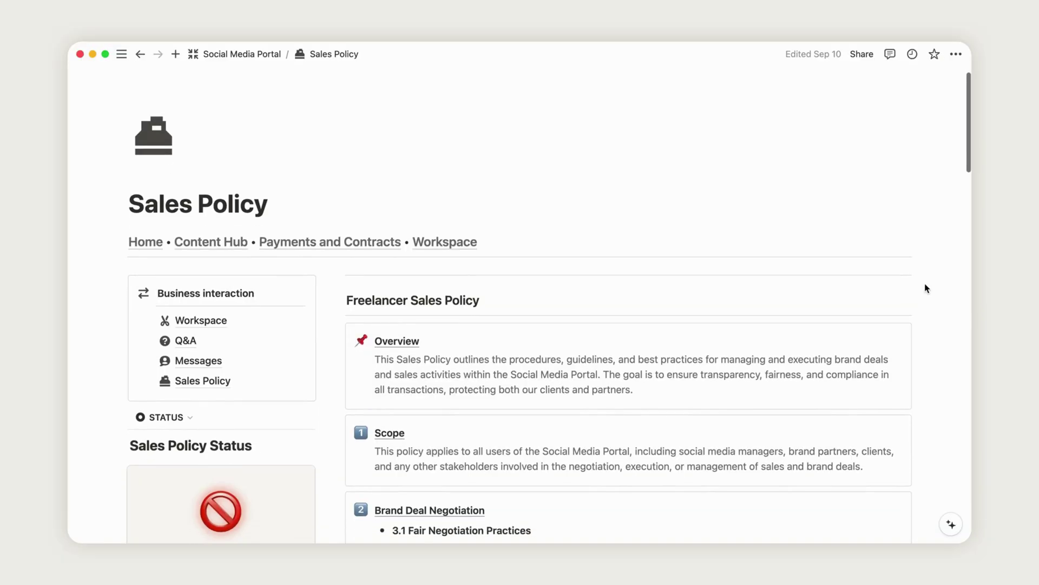
pyautogui.scroll(-15, 924, 288)
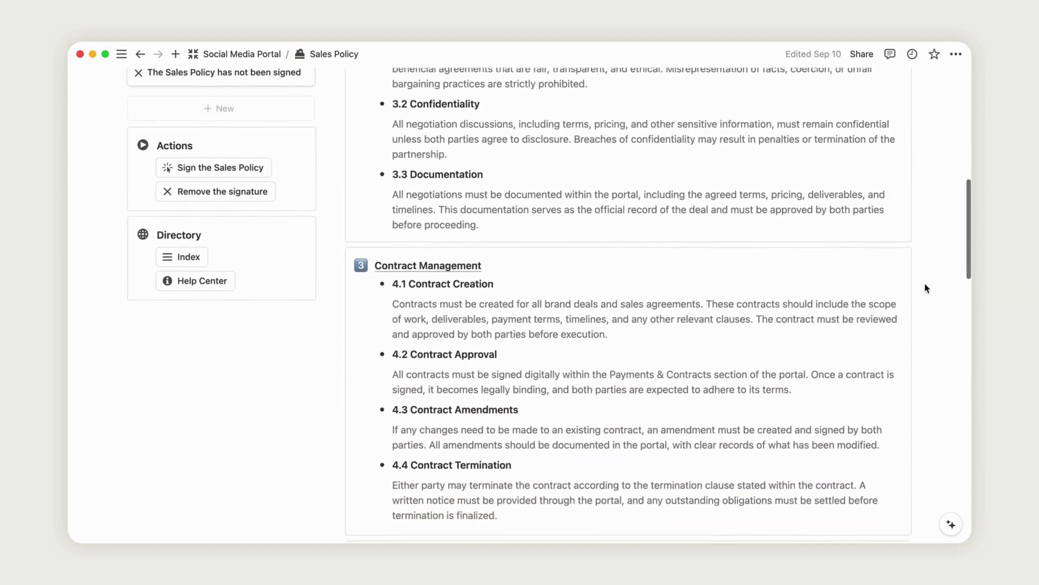
pyautogui.scroll(-20, 924, 288)
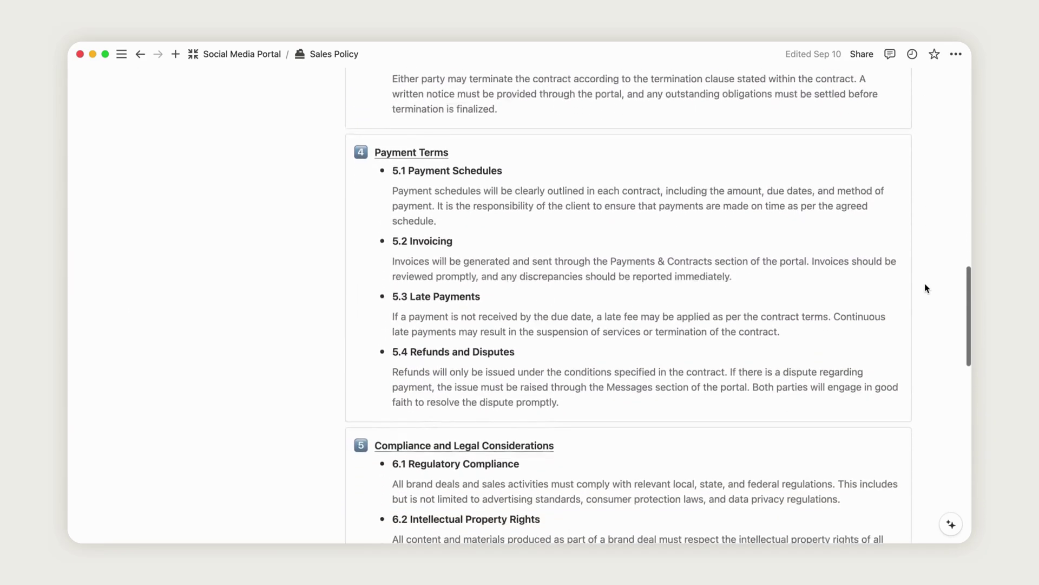
pyautogui.scroll(-17, 925, 288)
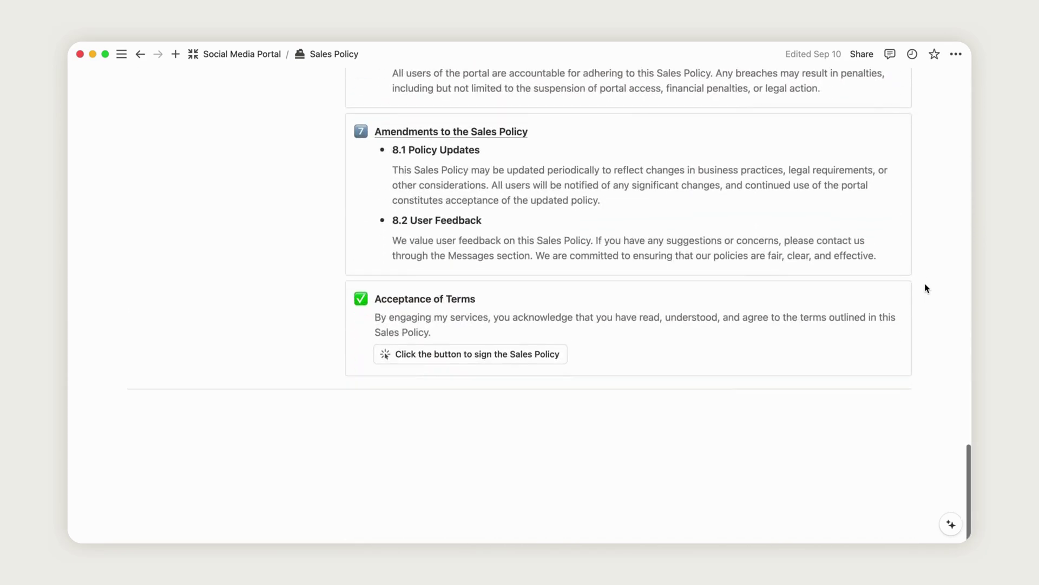
pyautogui.scroll(20, 925, 288)
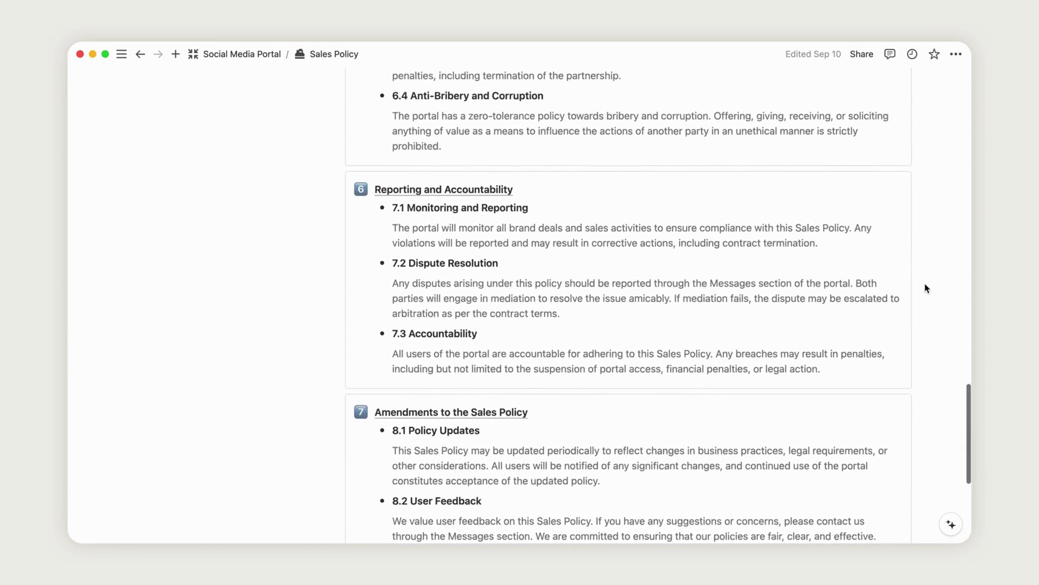
pyautogui.scroll(20, 924, 288)
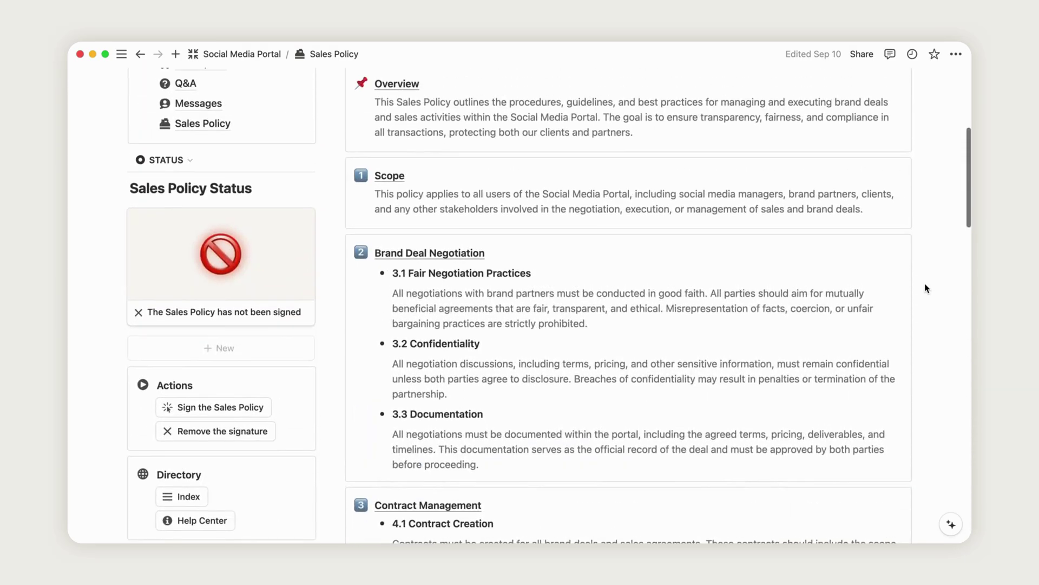
pyautogui.scroll(-2, 925, 288)
pyautogui.scroll(1, 924, 283)
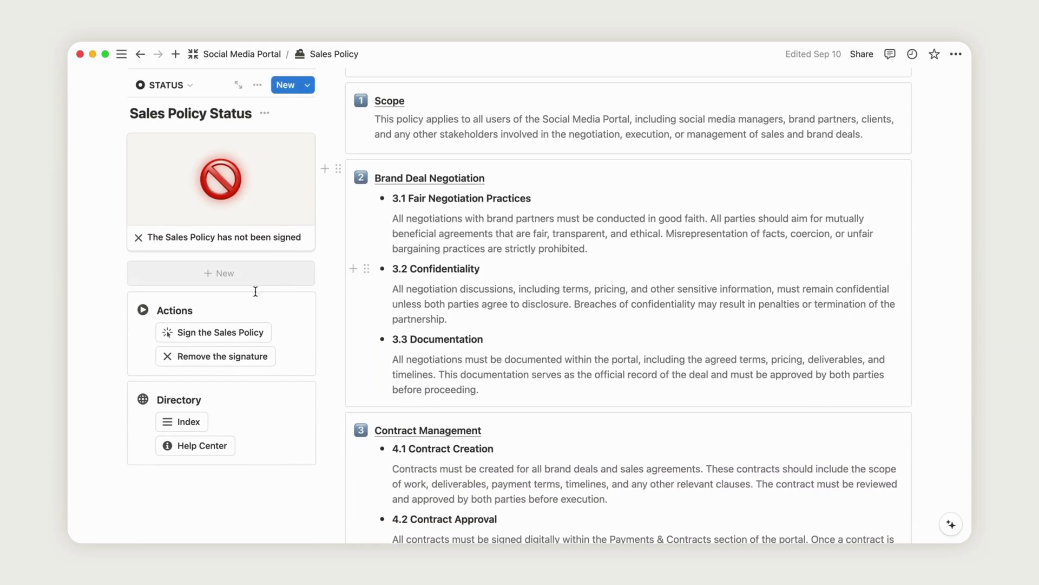